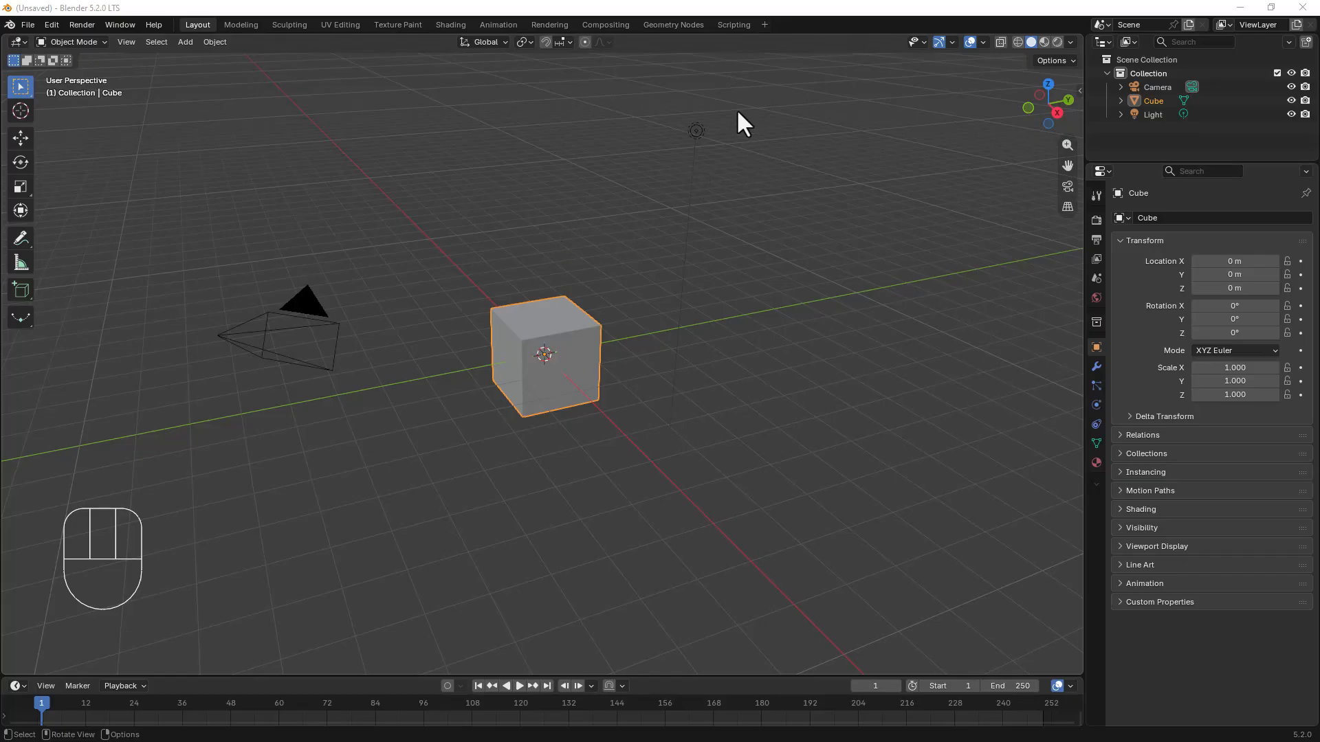
# Switch to the Geometry Nodes workspace, create a new node group on the cube, and move the Group Output node up and away from Group Input.
pyautogui.click(678, 25)
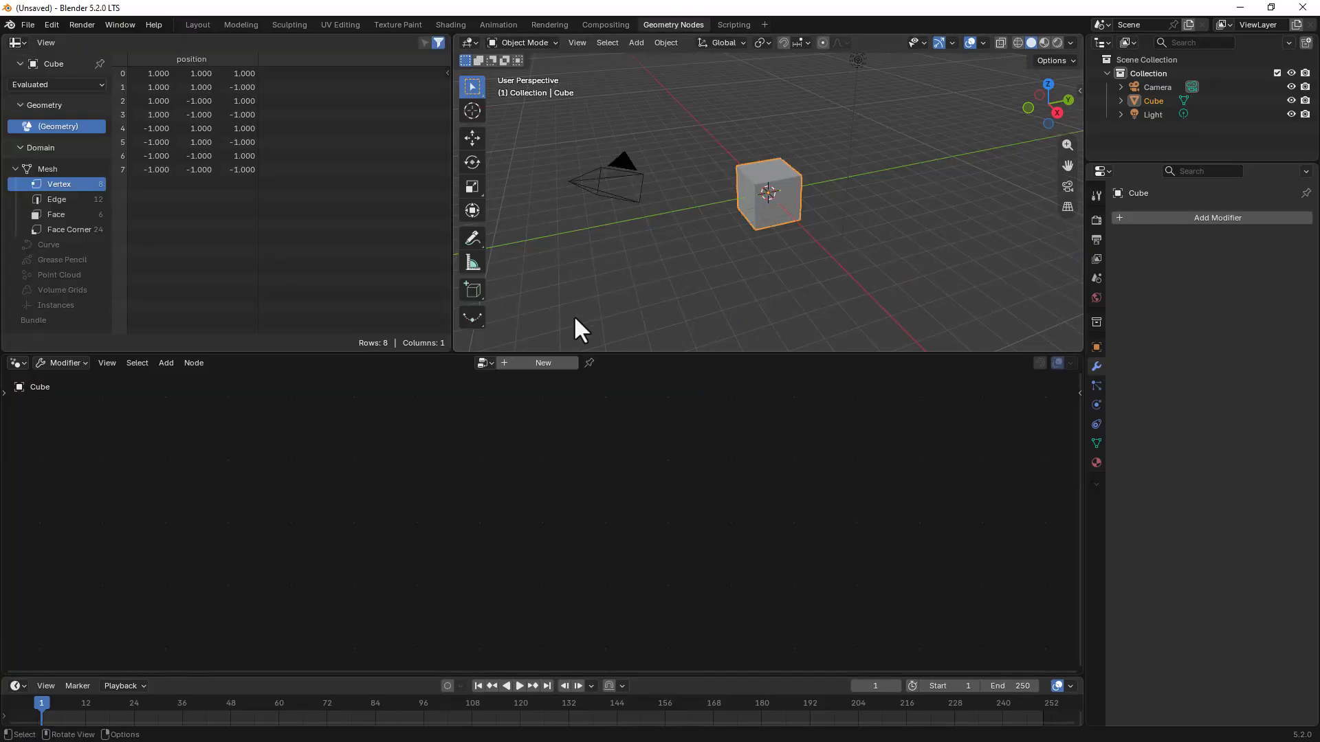
pyautogui.click(555, 360)
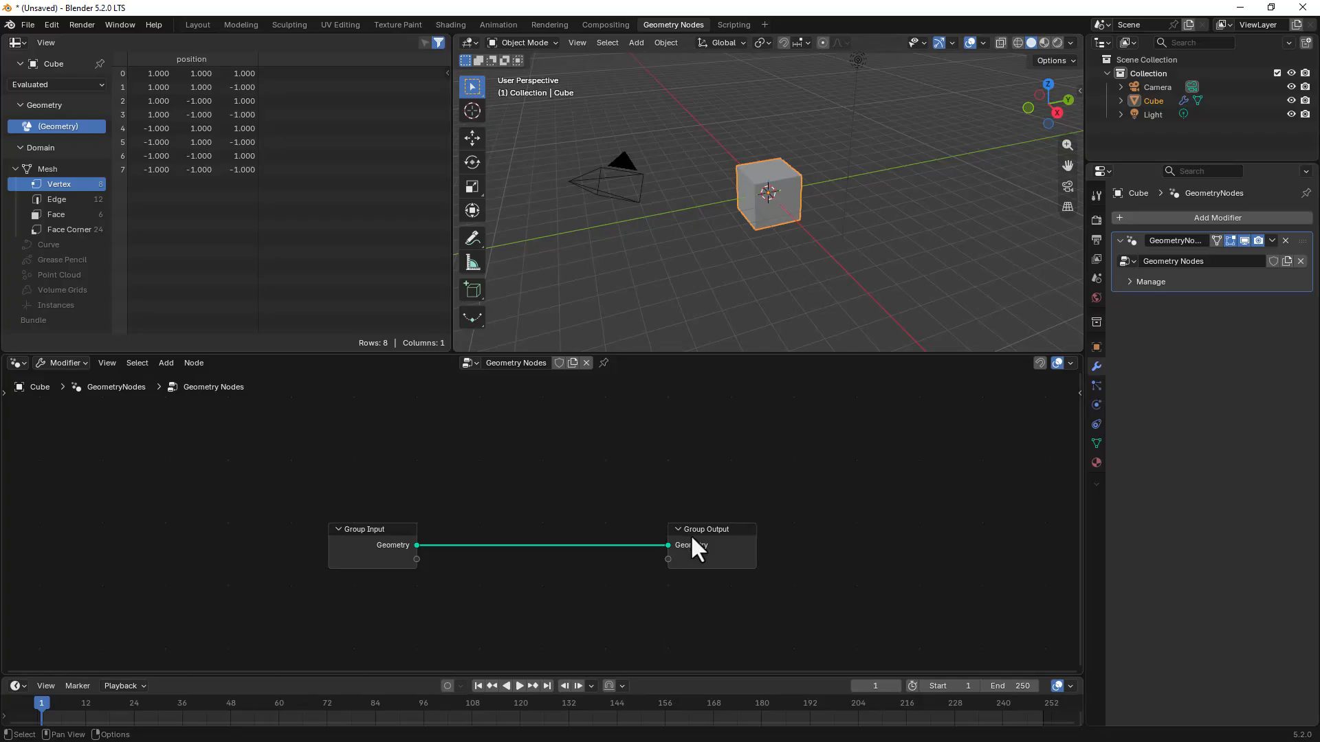
pyautogui.moveTo(708, 532); pyautogui.dragTo(730, 443)
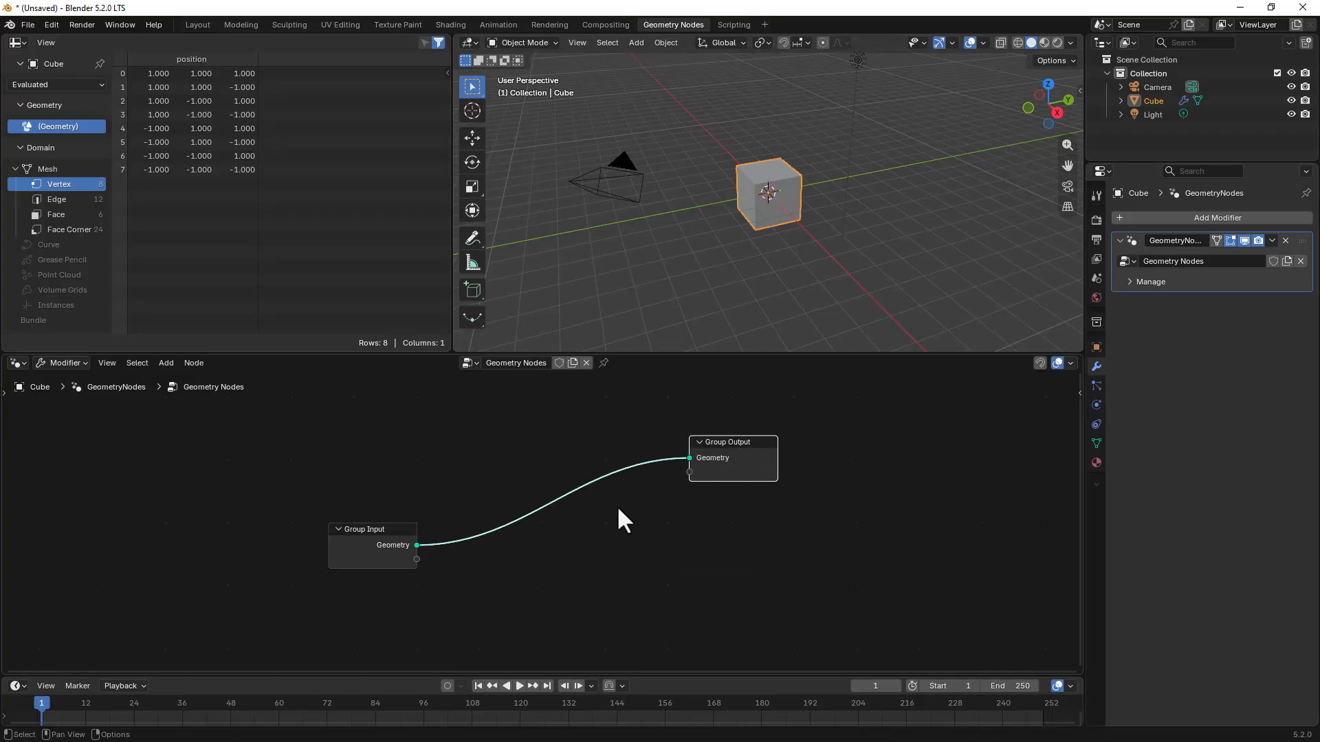
pyautogui.scroll(2, 617, 505)
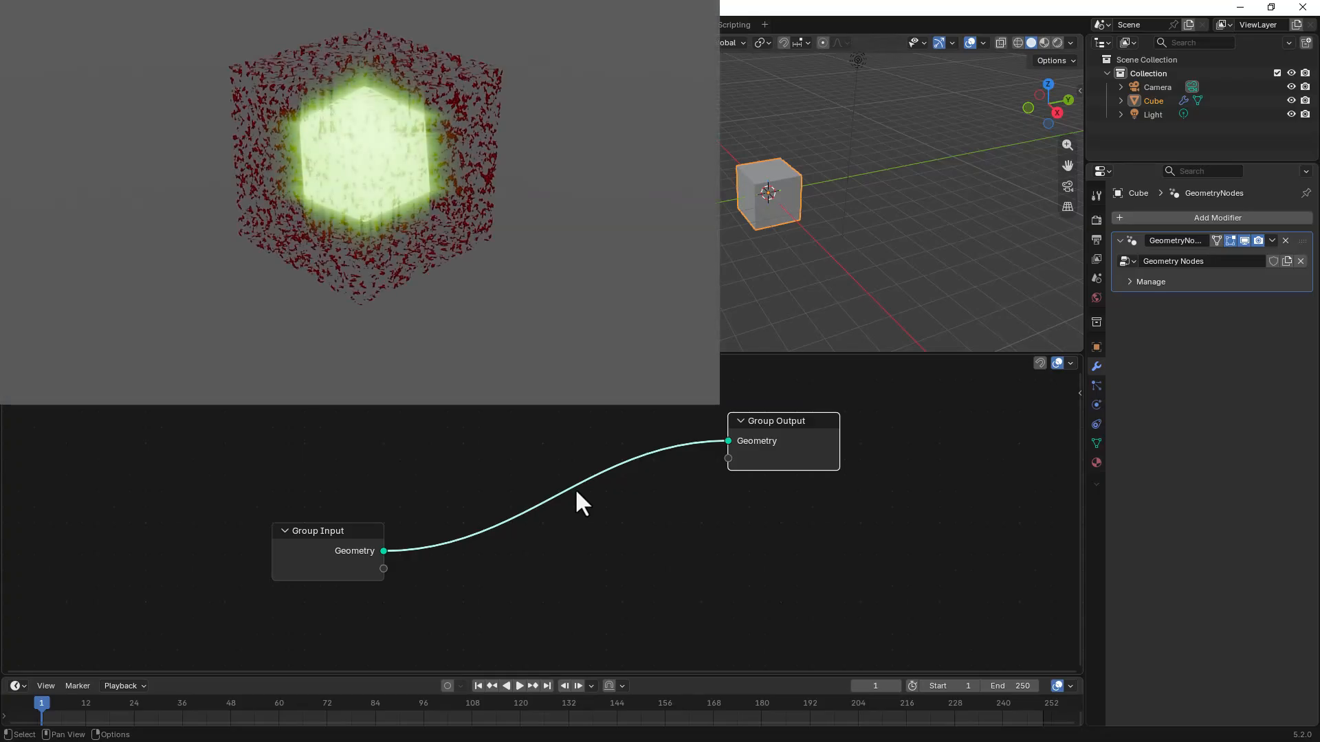
pyautogui.moveTo(797, 420); pyautogui.dragTo(719, 429)
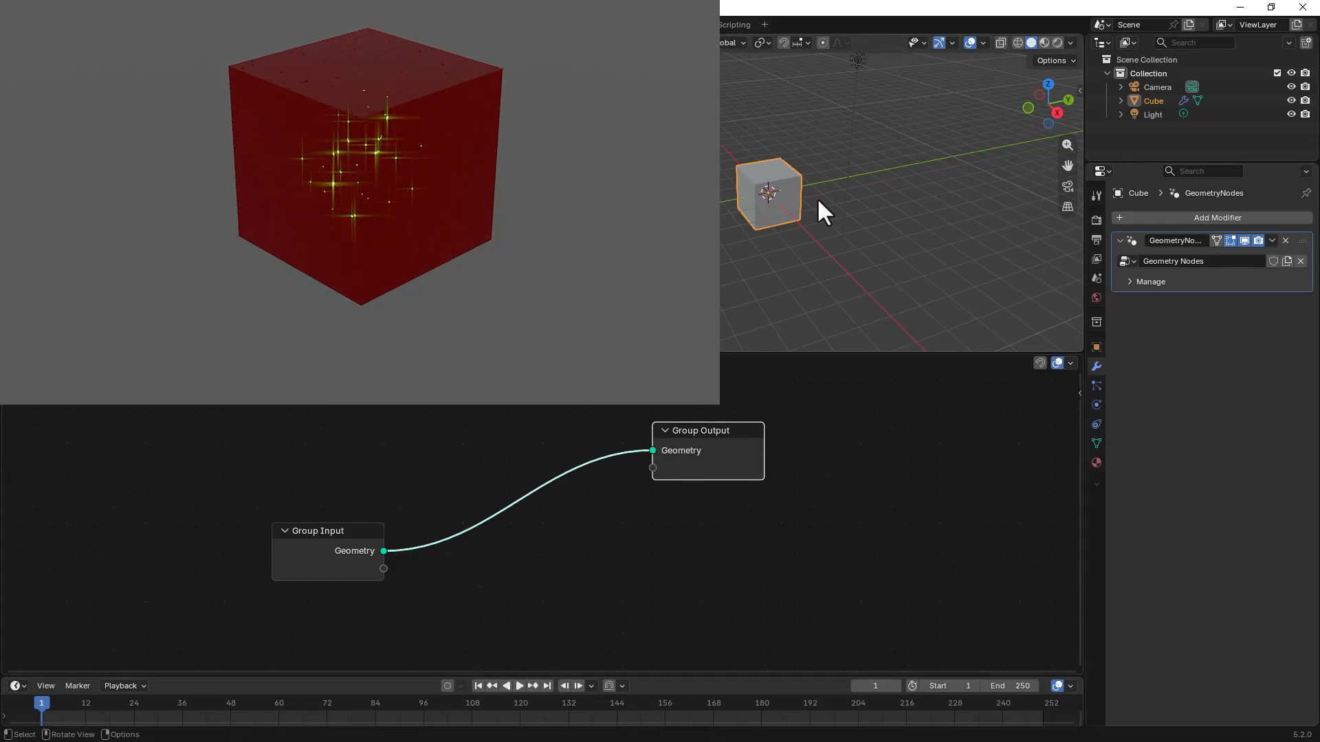
pyautogui.scroll(2, 803, 192)
pyautogui.scroll(3, 801, 190)
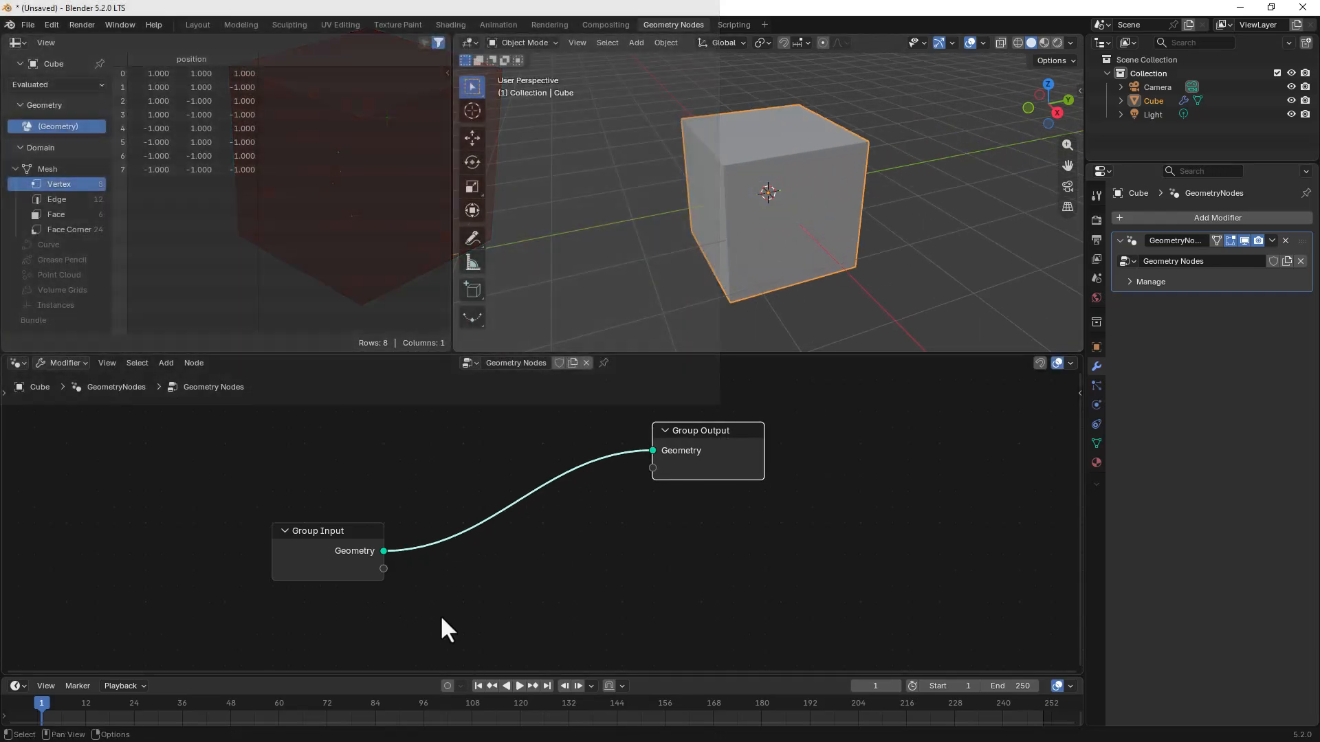
# Insert a Subdivide Mesh node between Group Input and Group Output and set its Level to 4.
pyautogui.hotkey('shift', 'a')
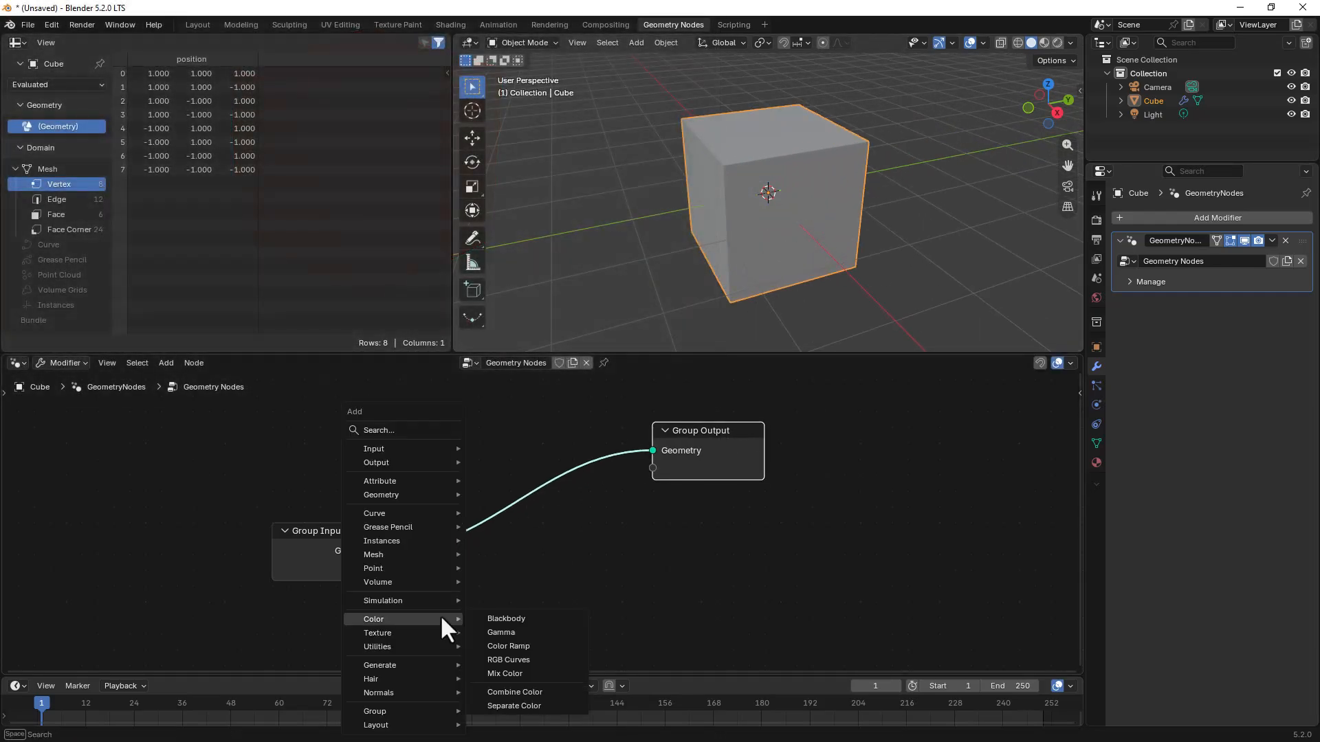
pyautogui.click(430, 430)
pyautogui.write('sub')
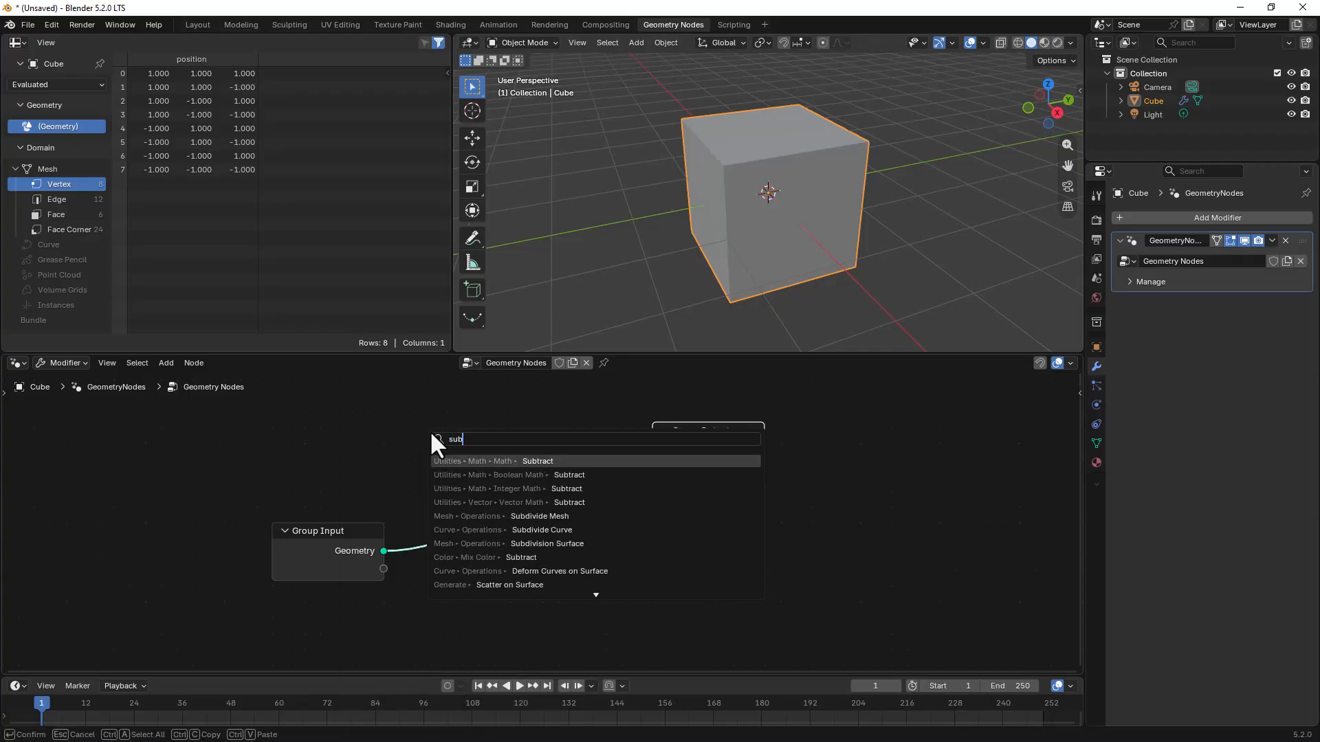
pyautogui.write('divide')
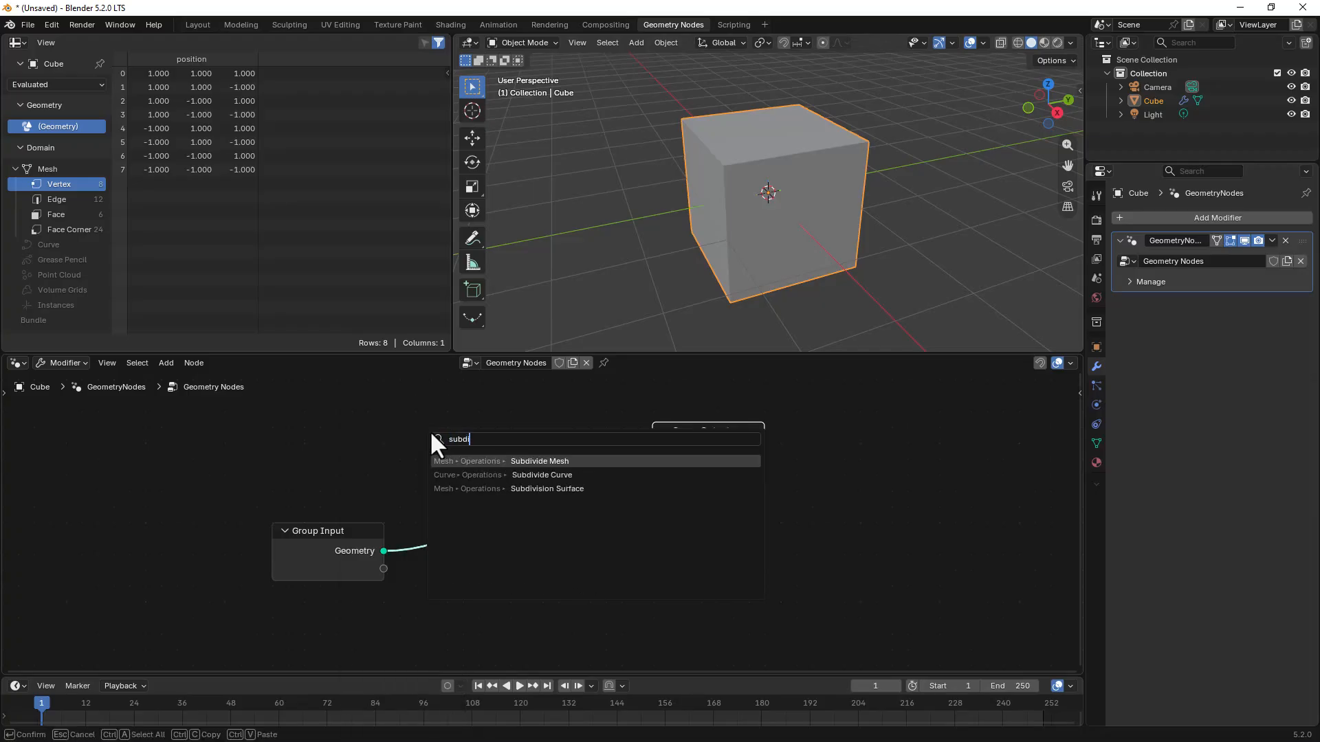
pyautogui.click(522, 461)
pyautogui.click(430, 506)
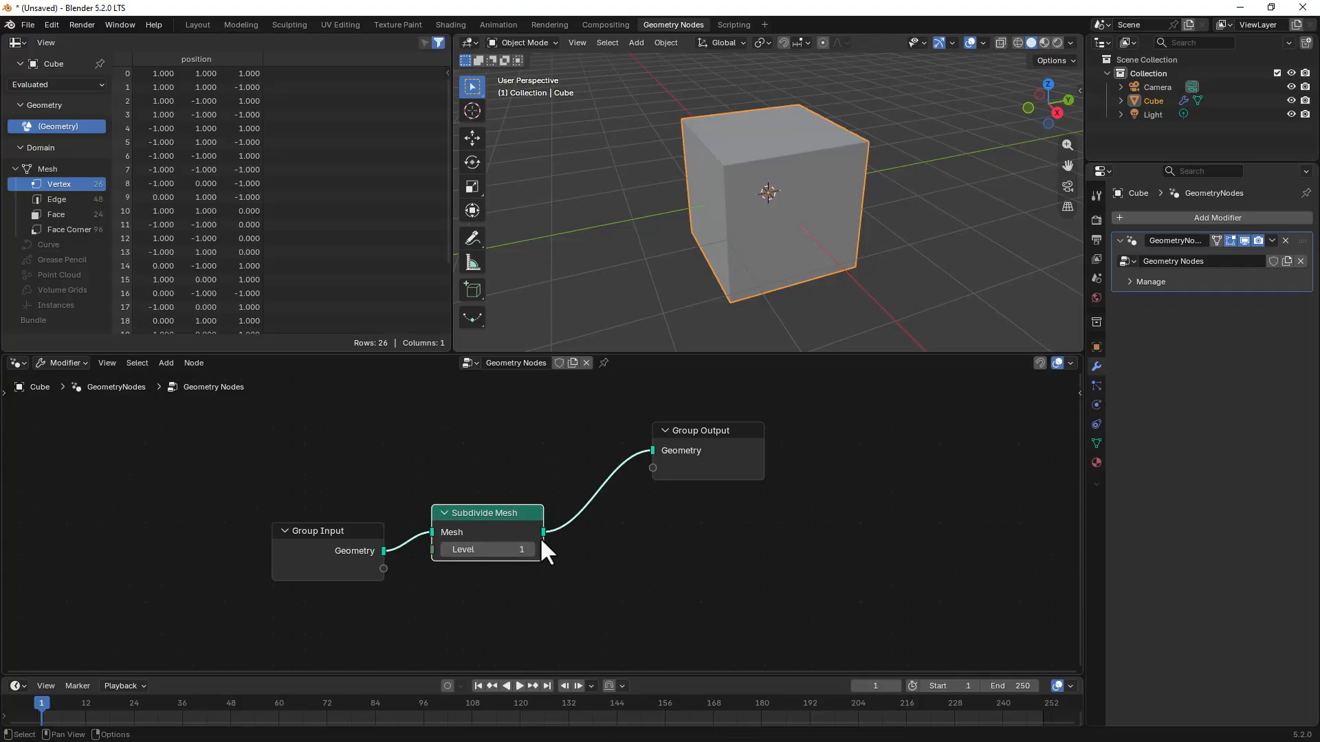
pyautogui.click(529, 549)
pyautogui.click(529, 549)
pyautogui.click(529, 549)
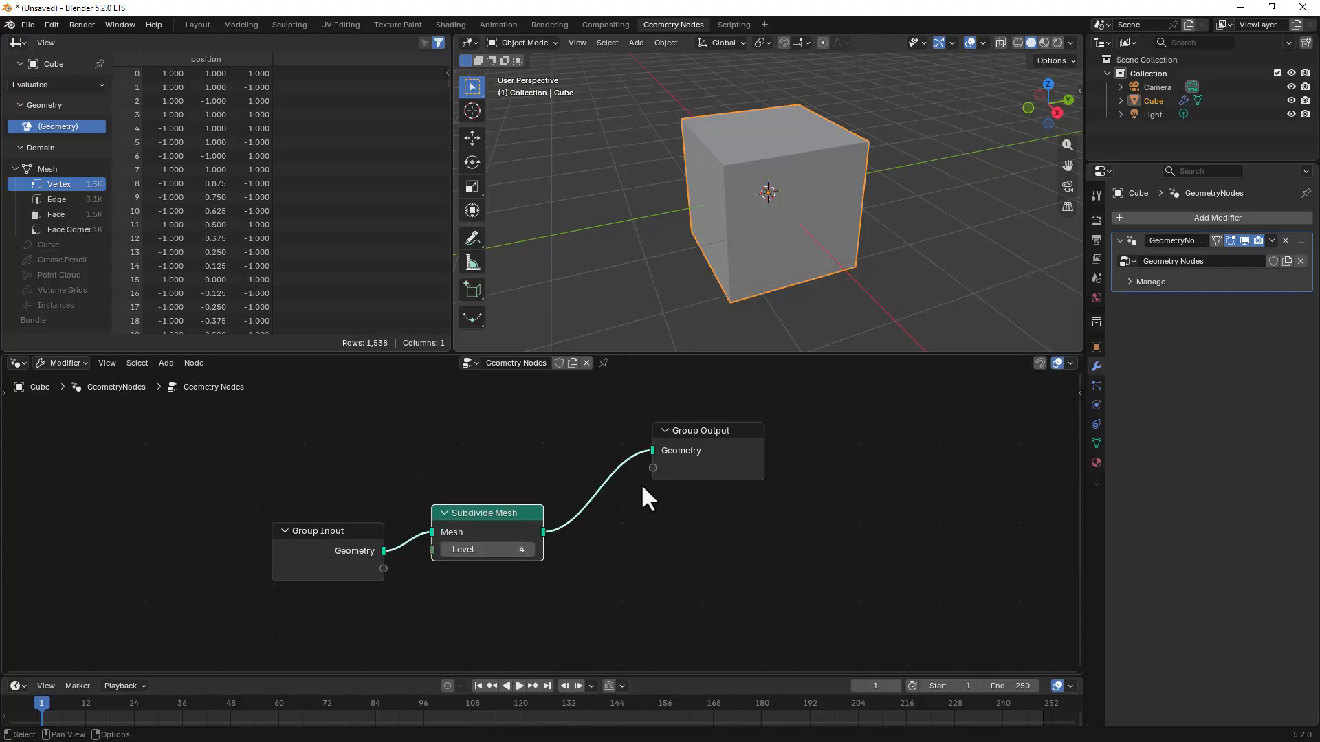
# Move Group Output farther away and insert a Delete Geometry node between Subdivide Mesh and Group Output.
pyautogui.moveTo(673, 432); pyautogui.dragTo(847, 429)
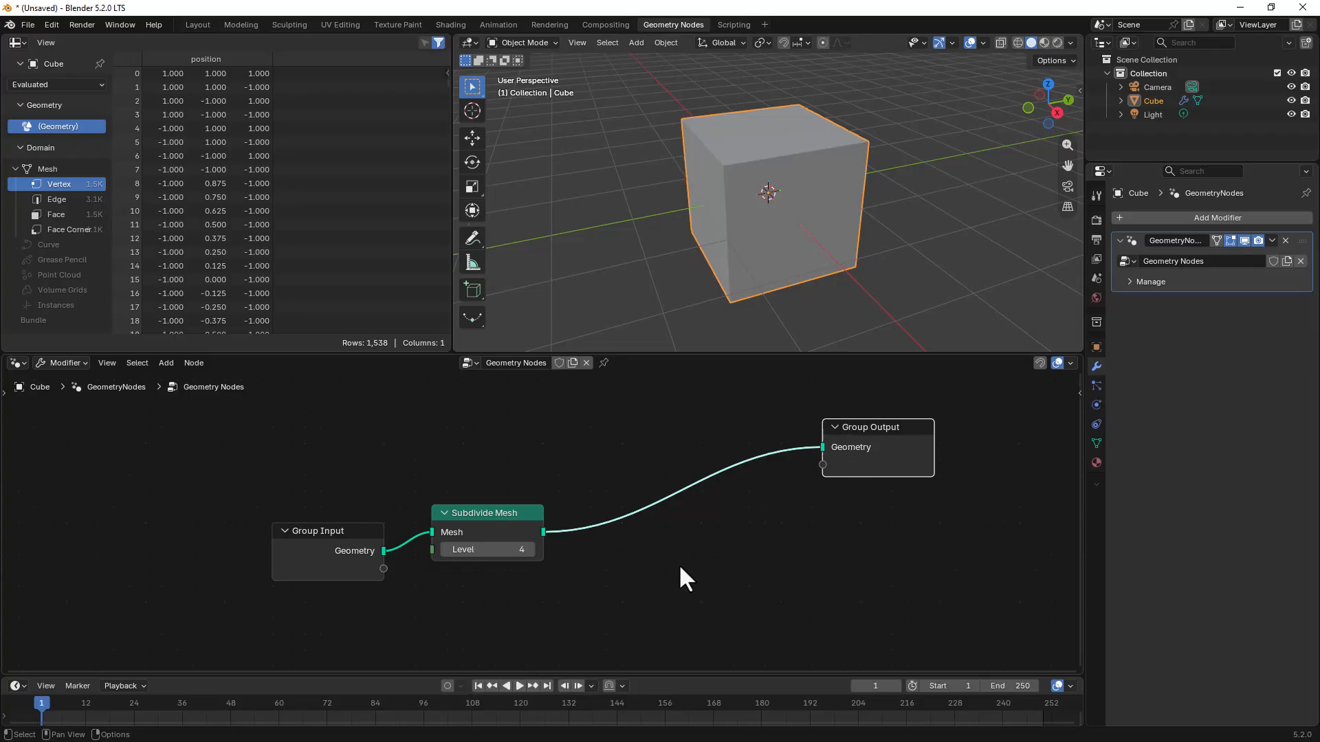
pyautogui.hotkey('shift', 'a')
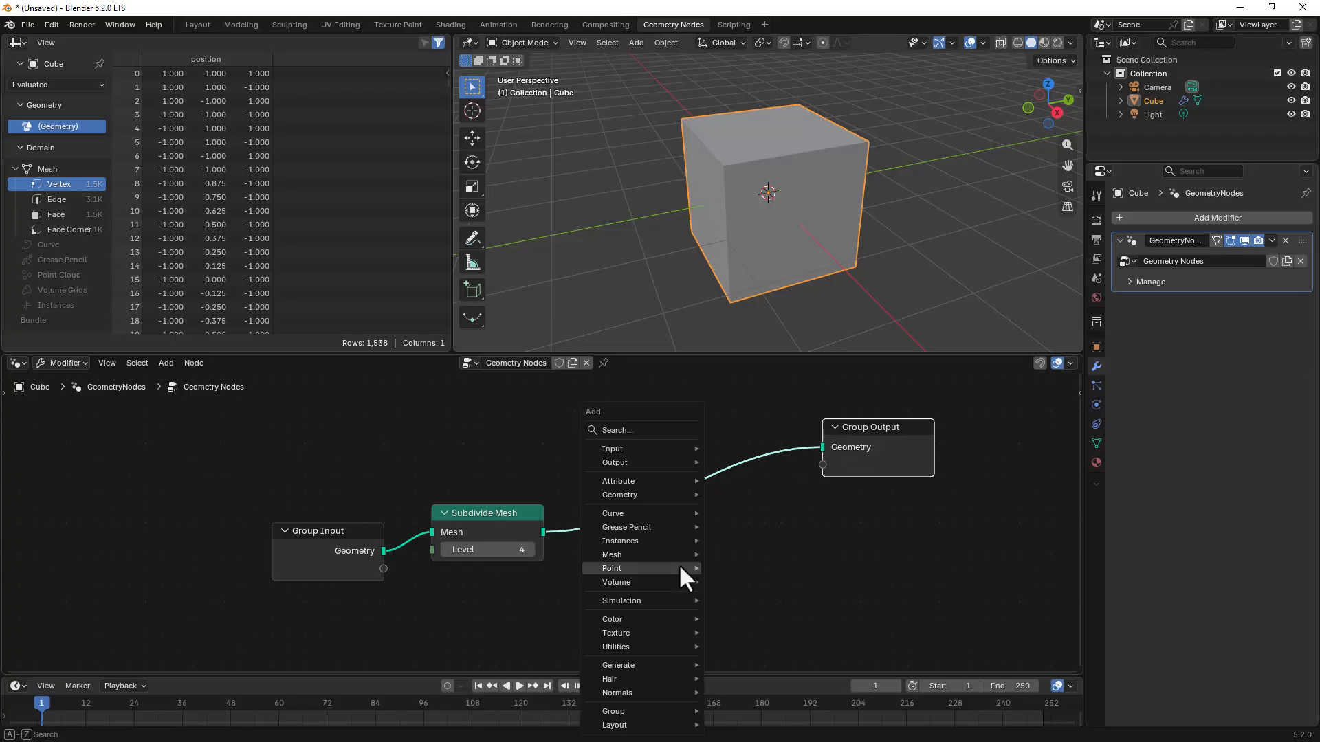
pyautogui.click(642, 444)
pyautogui.write('delete')
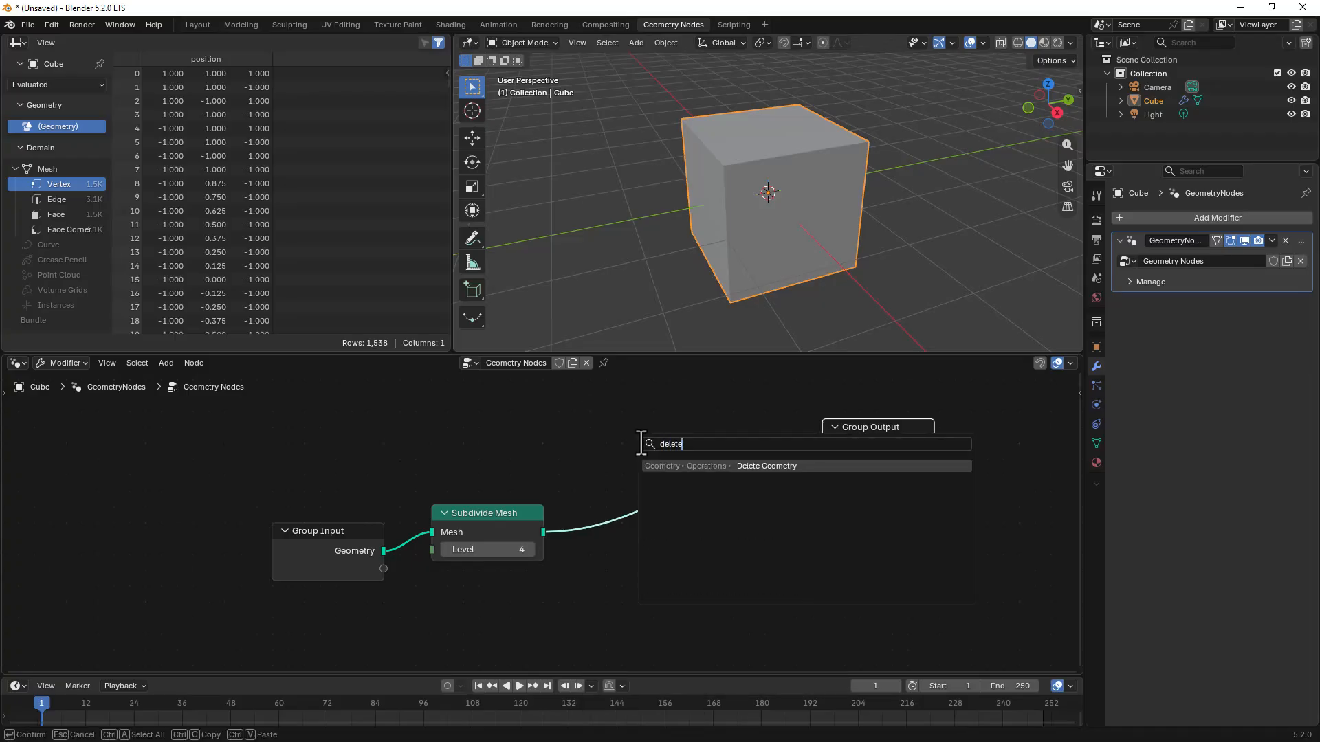
pyautogui.click(766, 466)
pyautogui.click(660, 471)
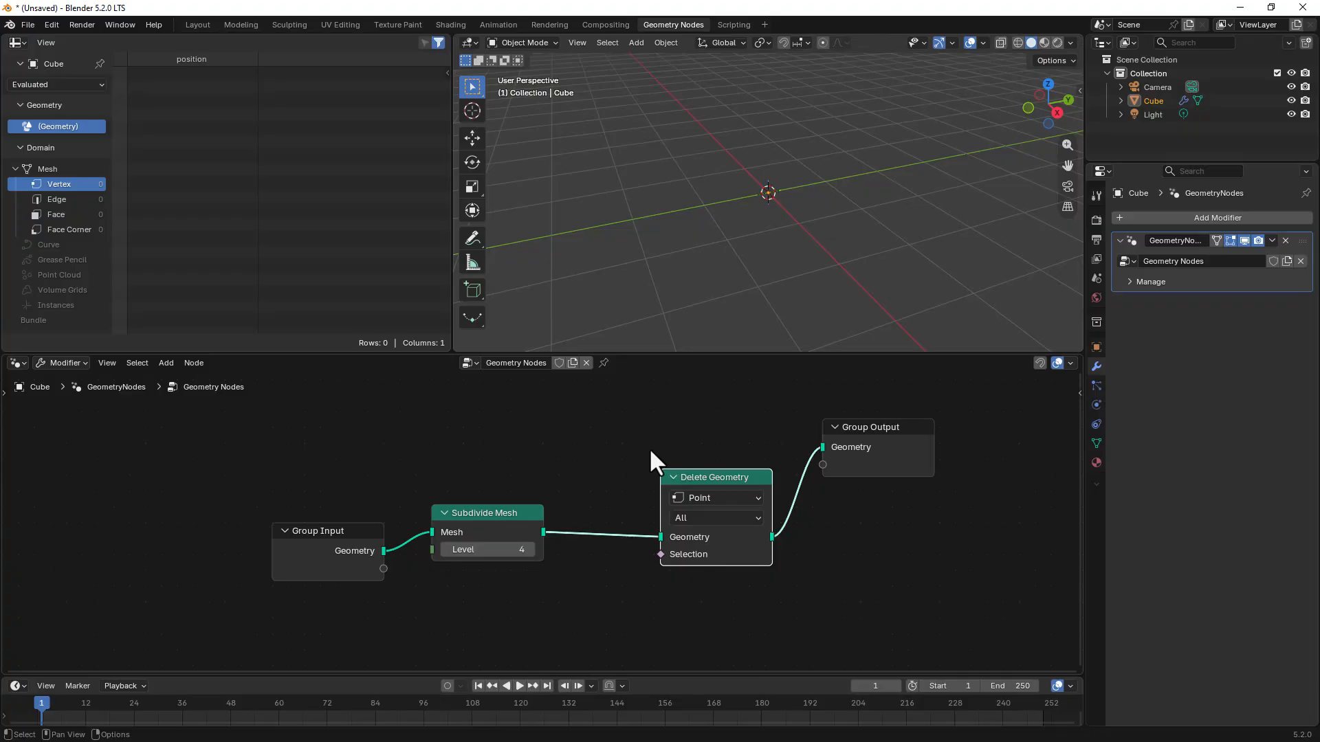
# Rearrange the Delete Geometry and Group Output nodes so Delete Geometry sits higher in the tree.
pyautogui.hotkey('shift', 'a')
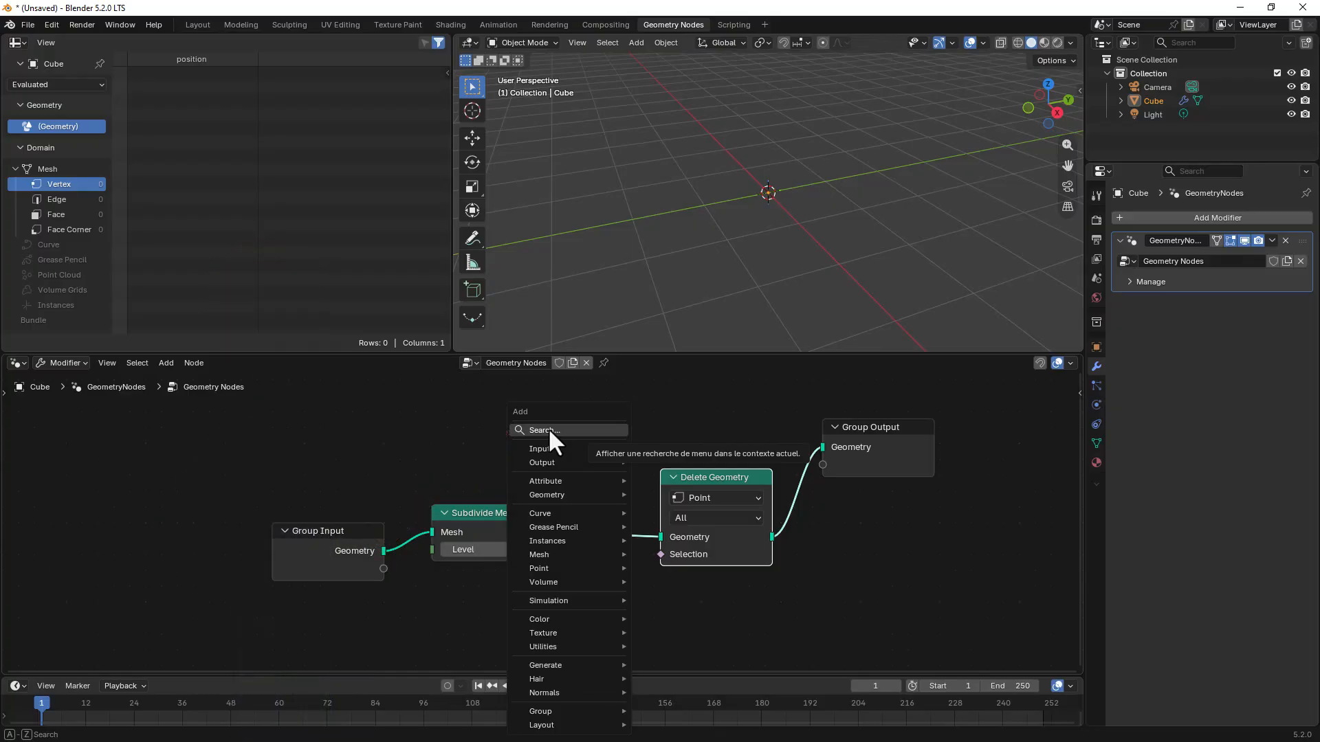
pyautogui.click(627, 393)
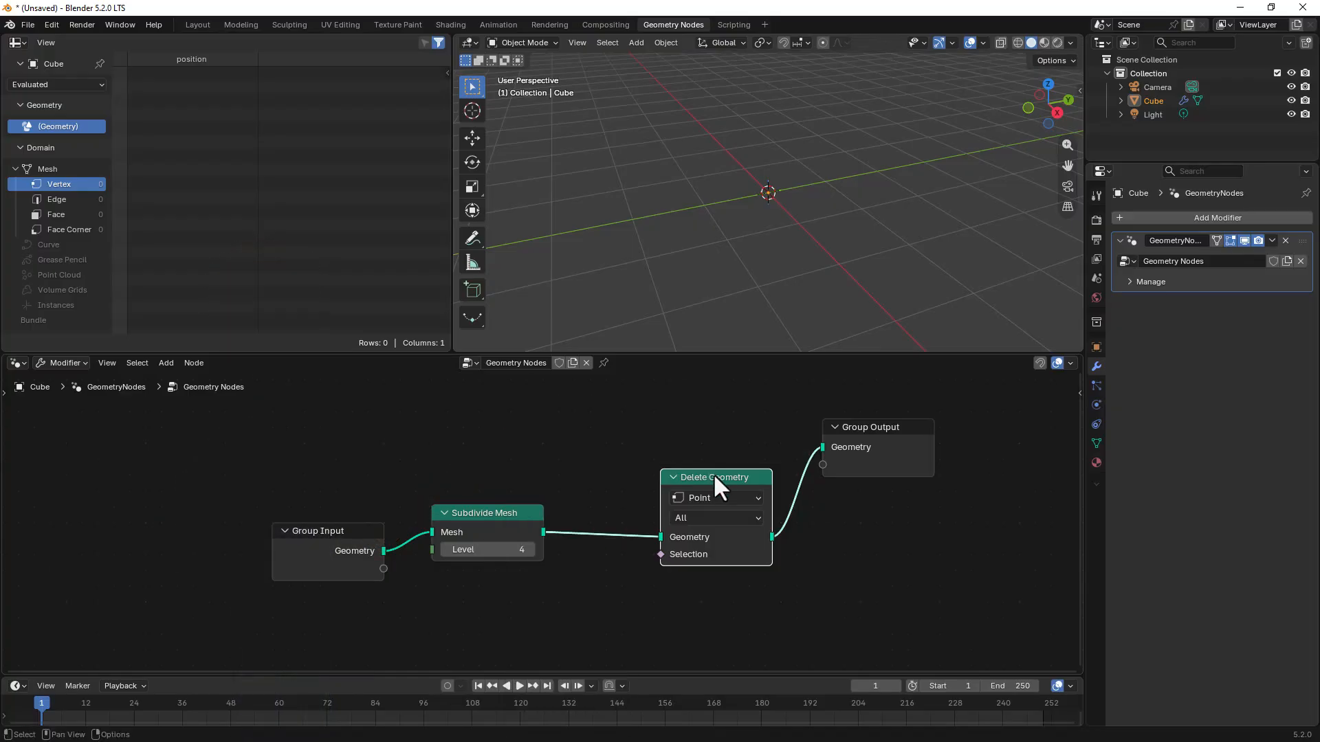
pyautogui.moveTo(715, 476); pyautogui.dragTo(686, 430)
pyautogui.moveTo(864, 424)
pyautogui.mouseDown()
pyautogui.moveTo(881, 435)
pyautogui.moveTo(873, 422)
pyautogui.mouseUp()
pyautogui.moveTo(715, 432); pyautogui.dragTo(731, 442)
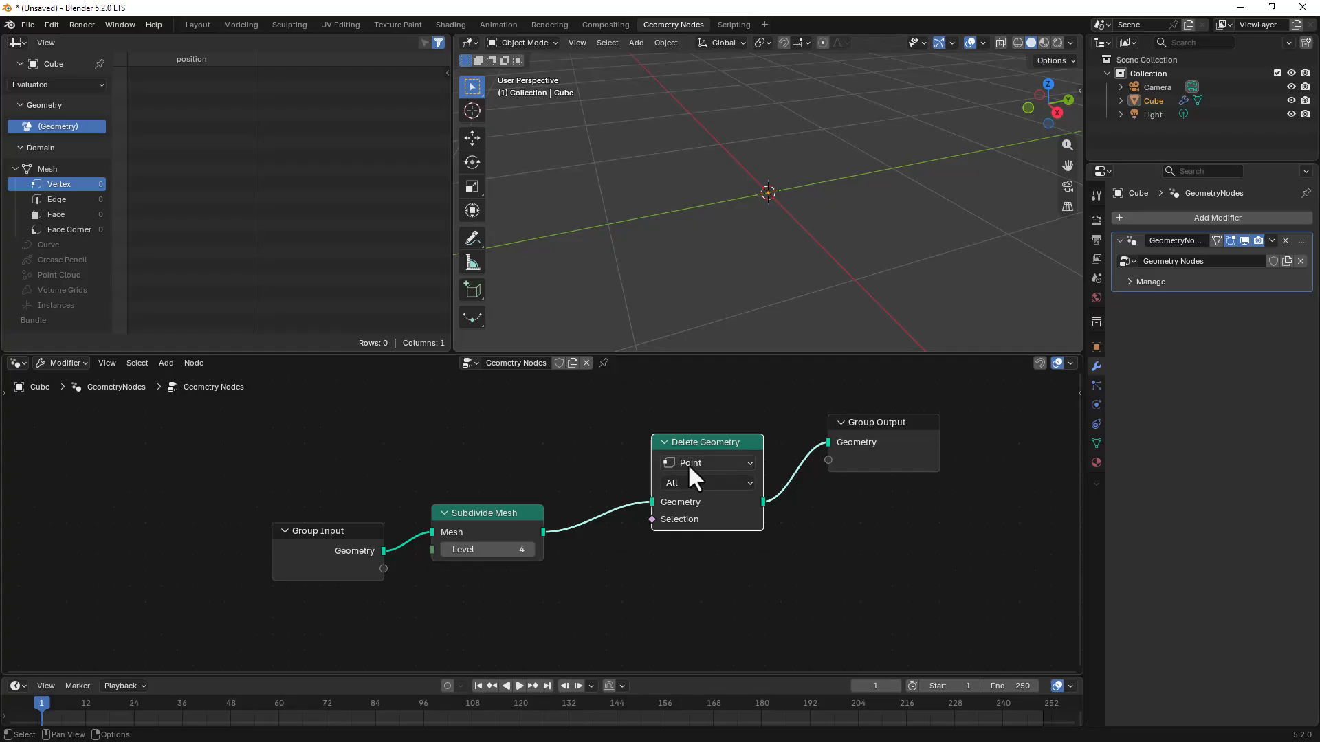
# Set the Delete Geometry node's mode to Only Faces and inspect the cube in the viewport.
pyautogui.click(683, 482)
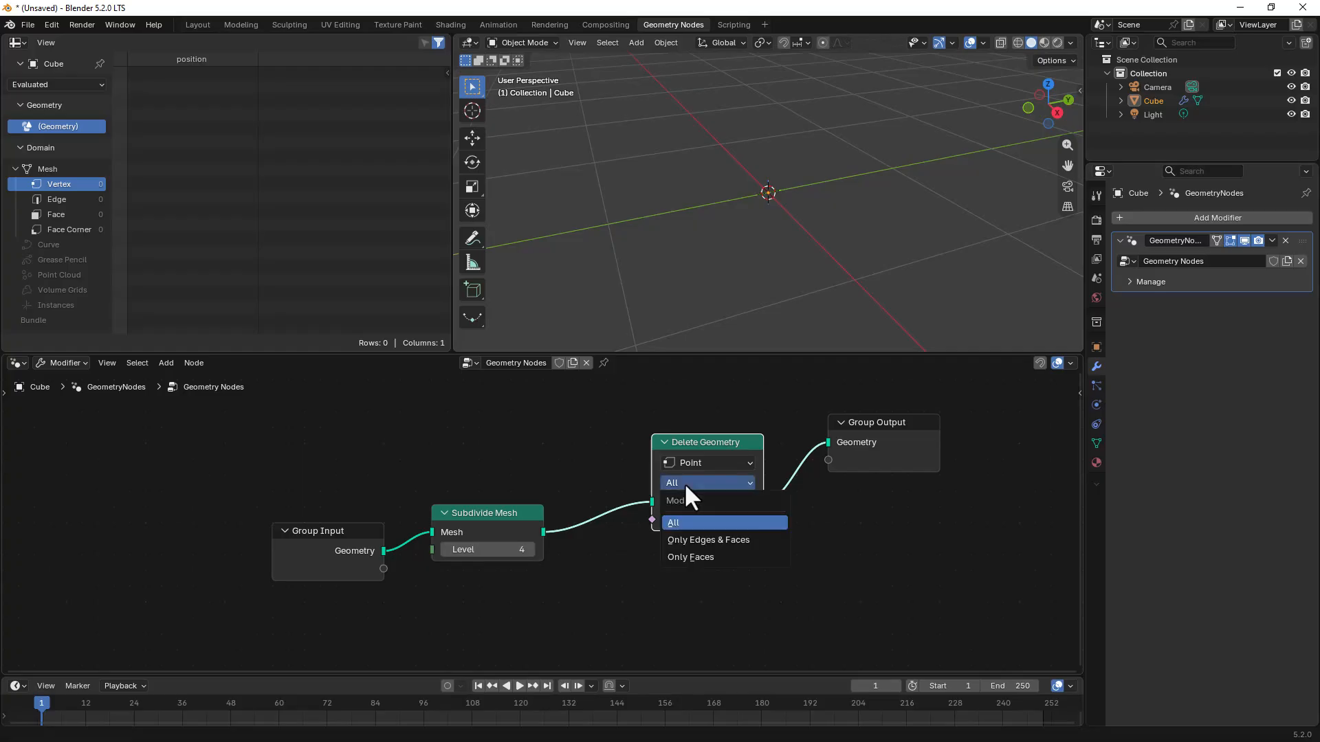
pyautogui.click(696, 556)
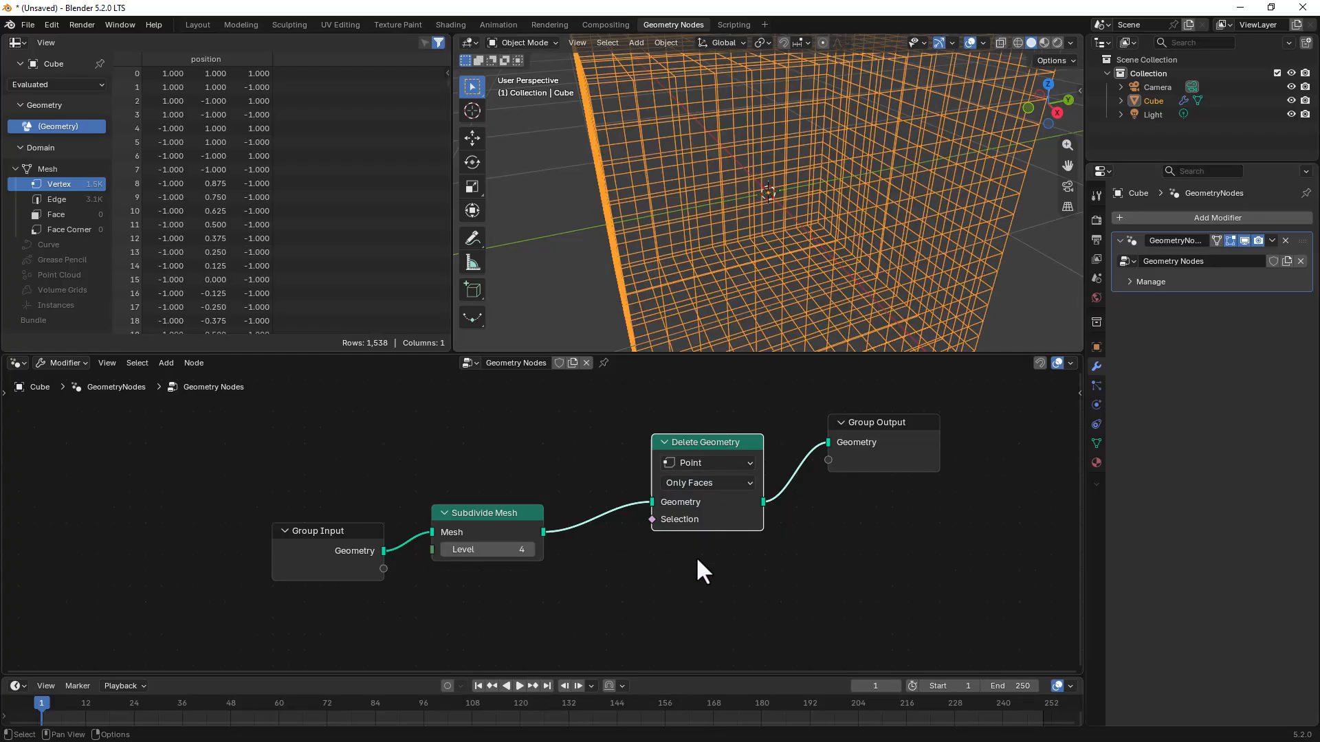
pyautogui.moveTo(761, 273); pyautogui.dragTo(772, 208, button='middle')
pyautogui.scroll(3, 746, 191)
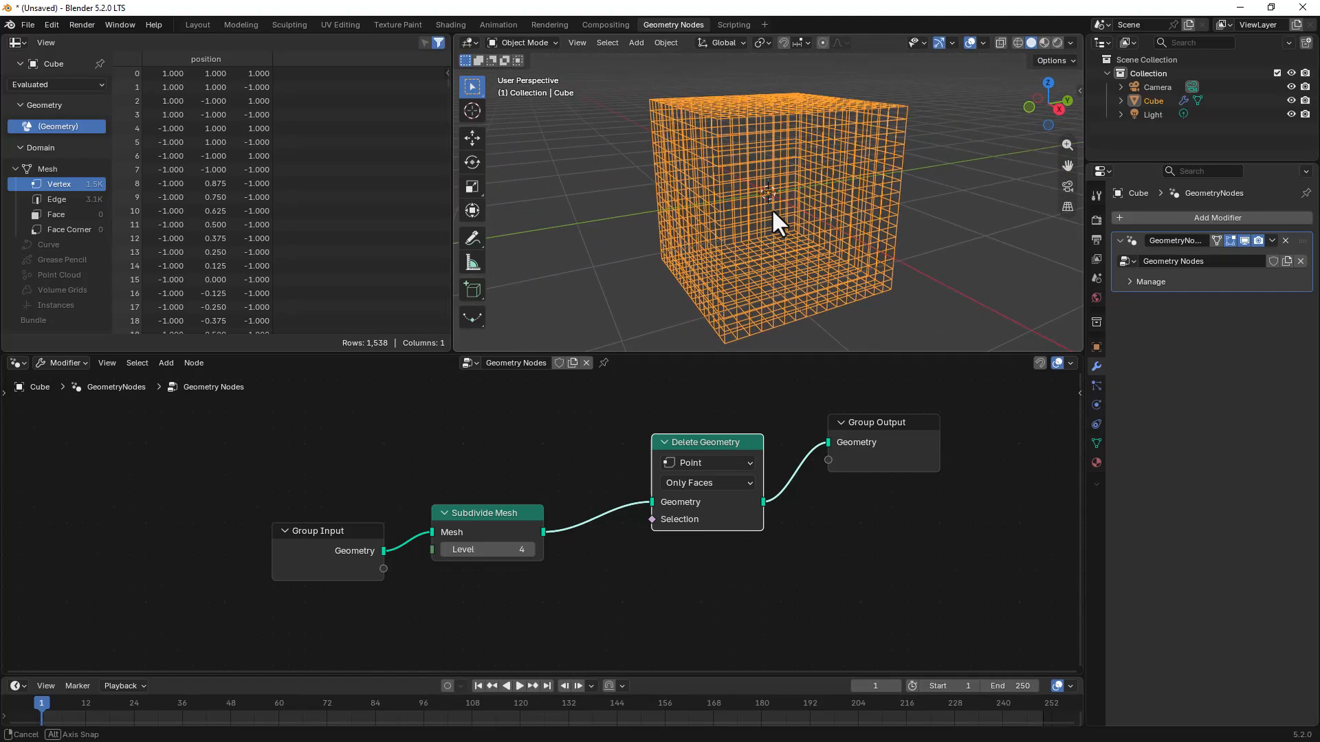
pyautogui.scroll(3, 766, 216)
pyautogui.scroll(-2, 765, 215)
pyautogui.scroll(-2, 765, 215)
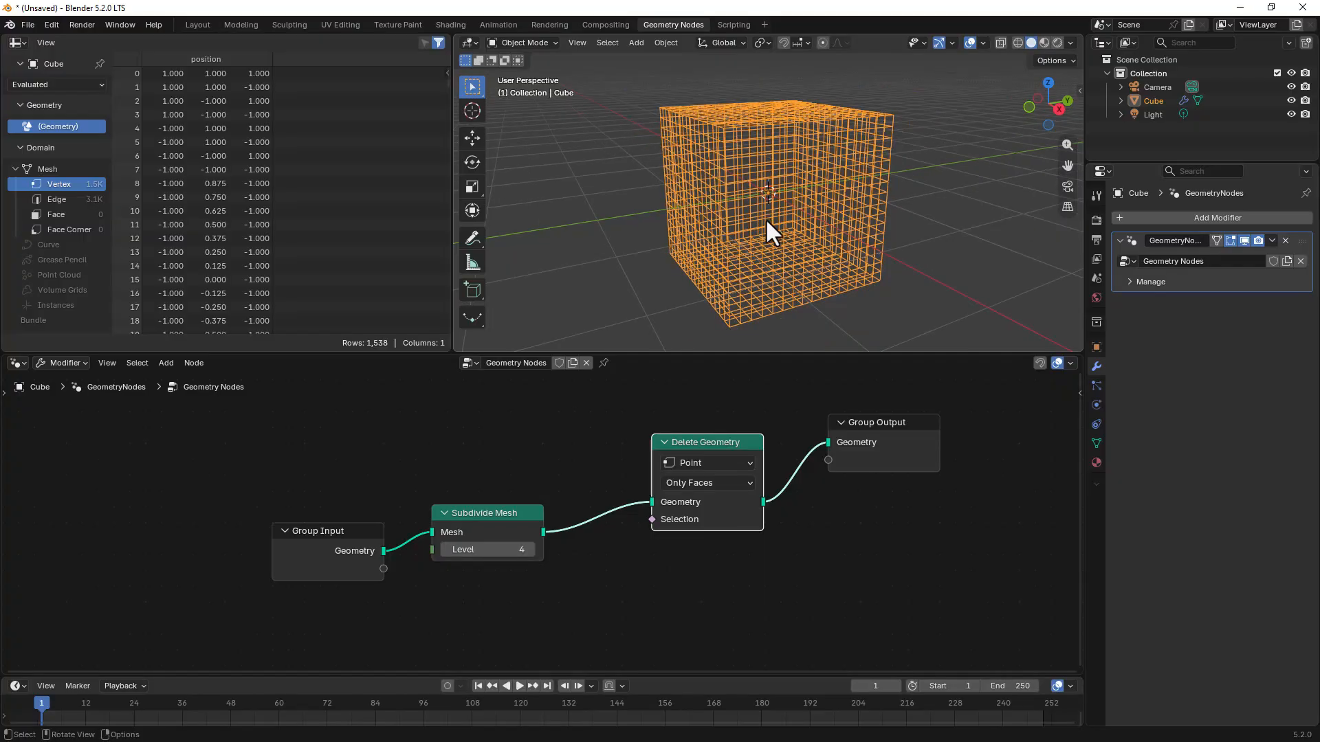
# Try the Edge domain on the Delete Geometry node, and set the domain to Face.
pyautogui.click(711, 462)
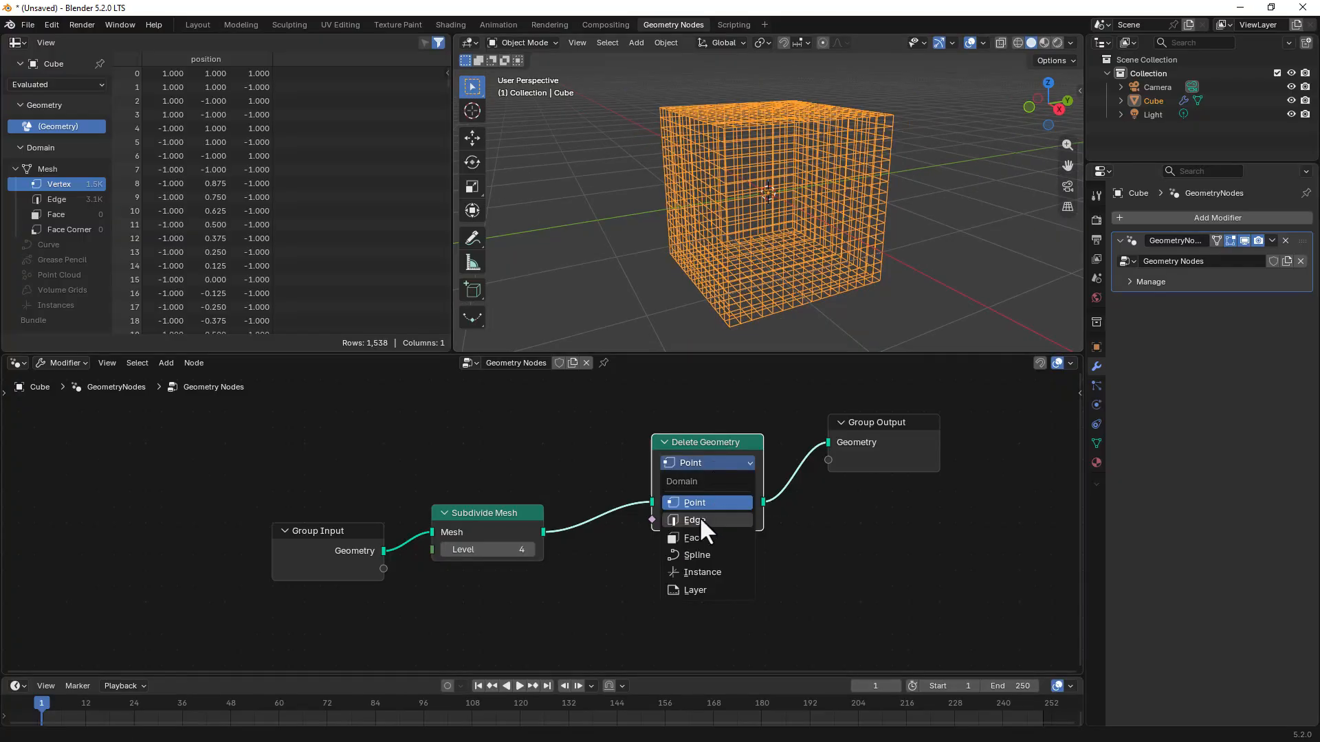
pyautogui.click(699, 517)
pyautogui.click(690, 462)
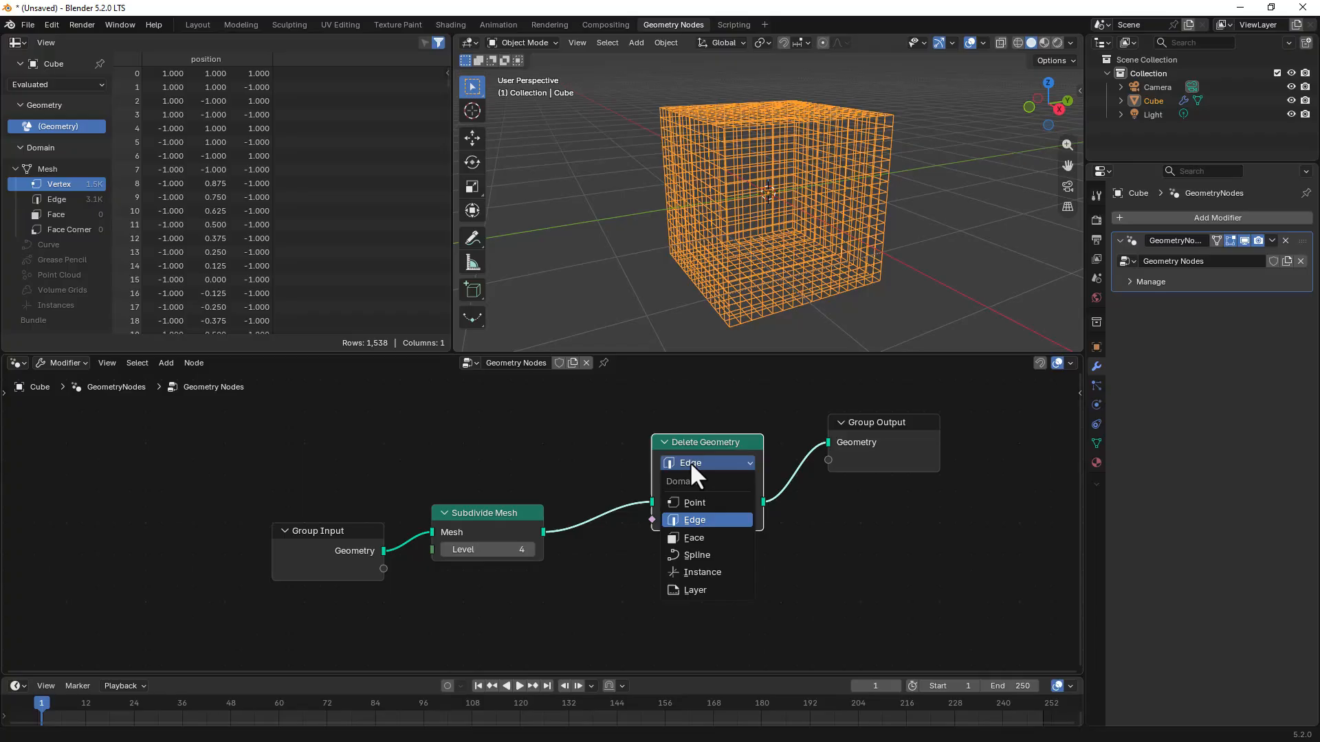
pyautogui.click(695, 534)
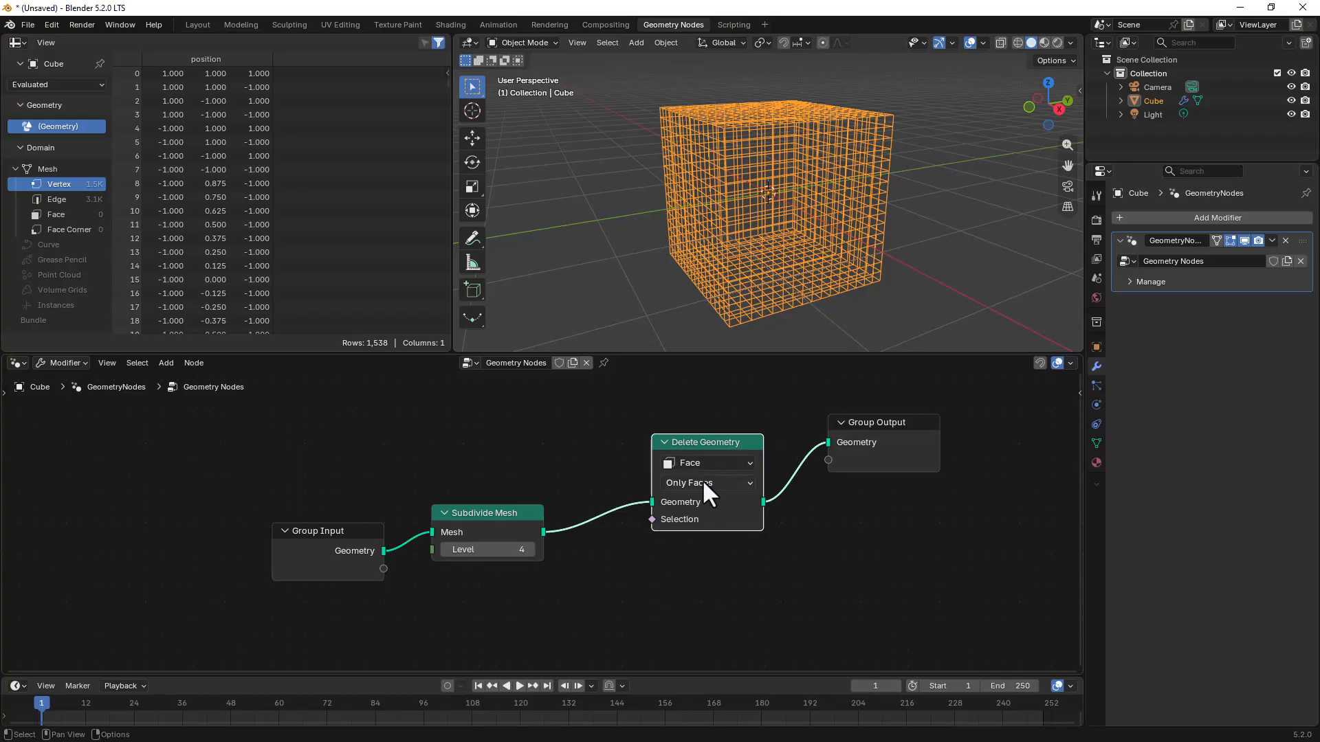
# Try the Only Edges & Faces mode on the Delete Geometry node and inspect the deselected cube from several angles.
pyautogui.click(703, 481)
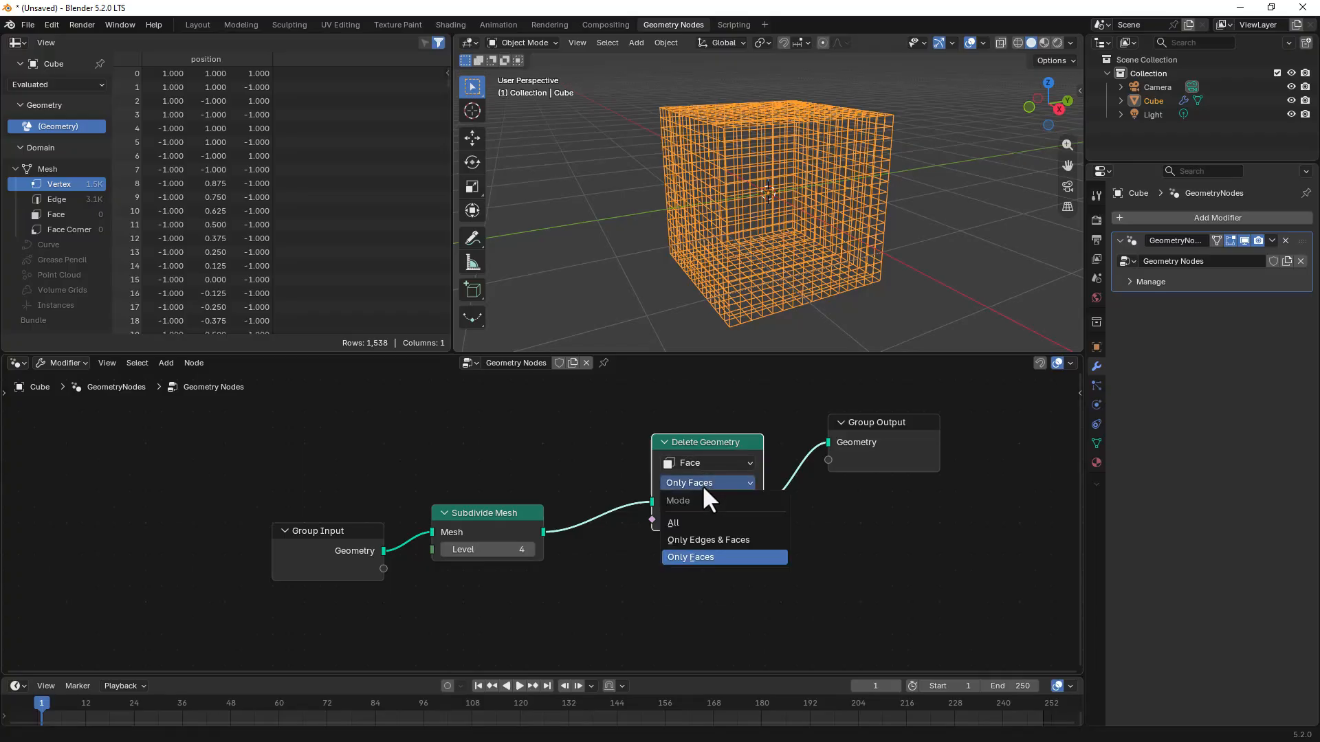
pyautogui.click(704, 539)
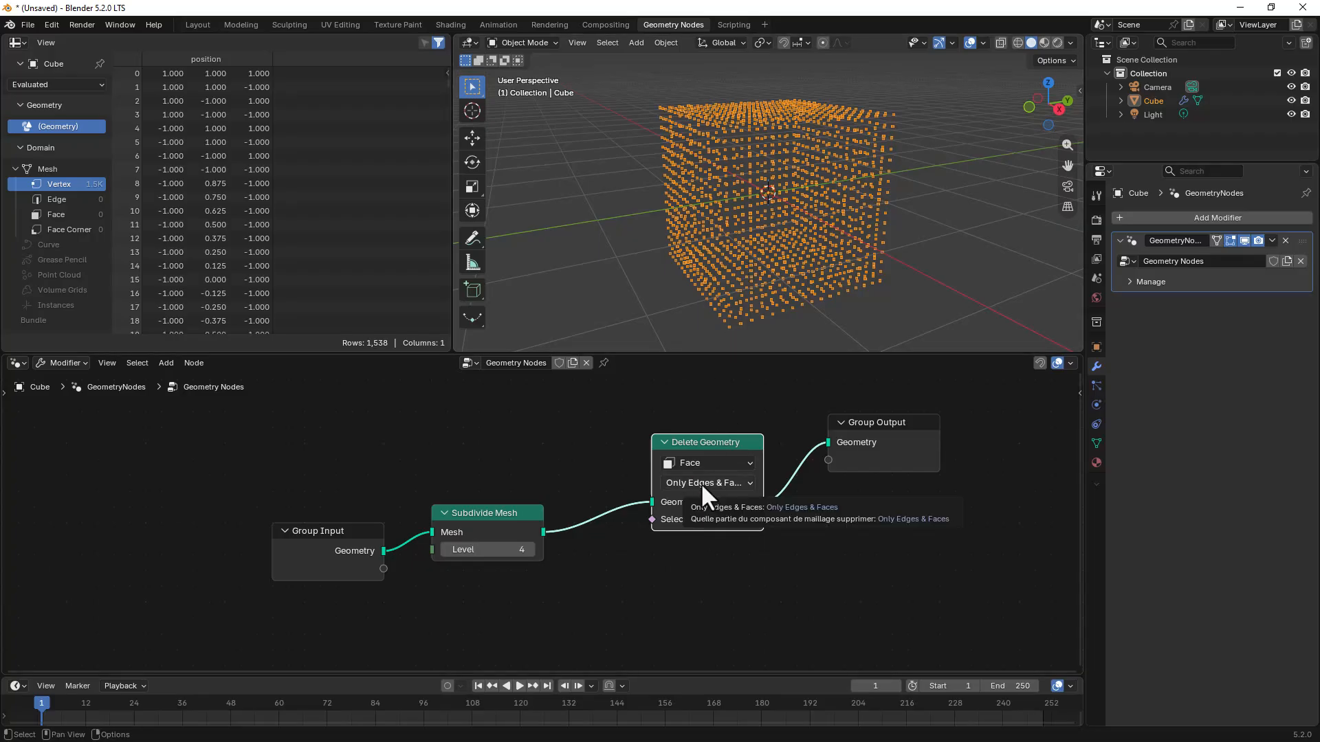
pyautogui.moveTo(752, 245); pyautogui.dragTo(915, 184, button='middle')
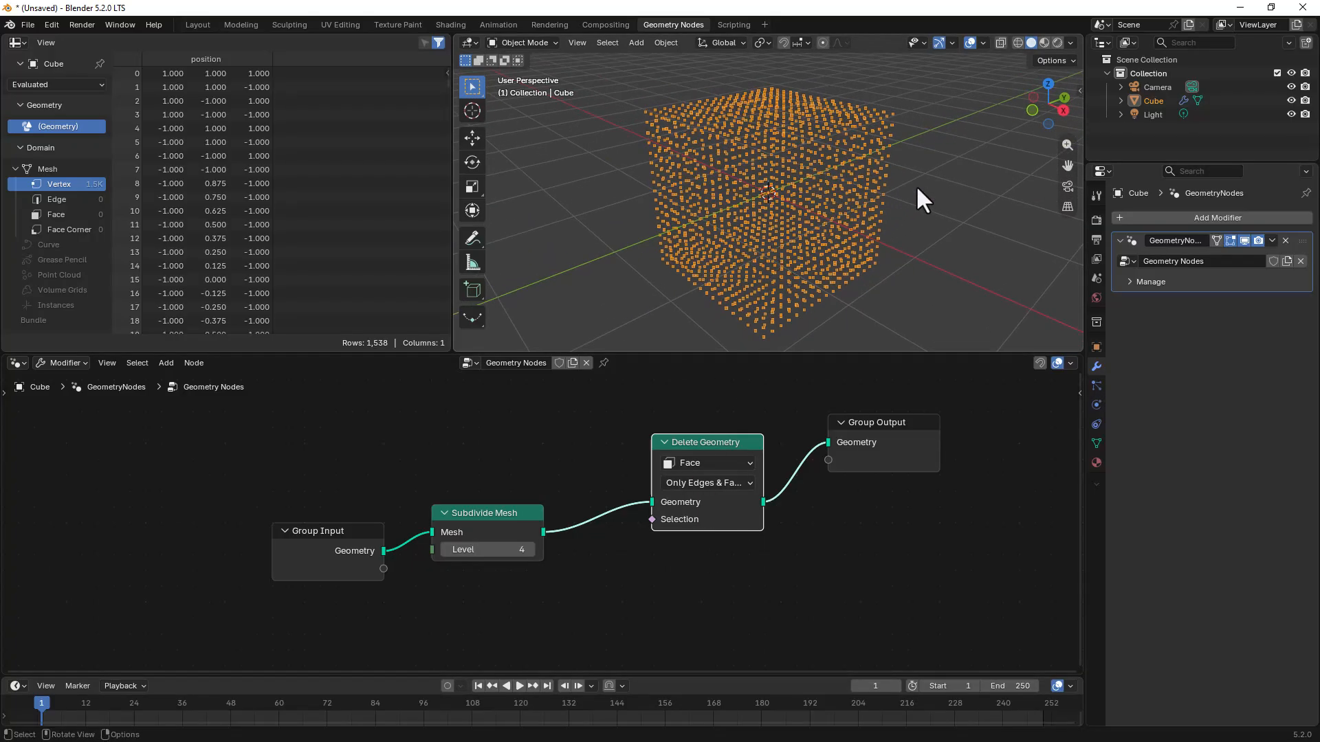
pyautogui.click(826, 205)
pyautogui.moveTo(814, 200)
pyautogui.mouseDown(button='middle')
pyautogui.moveTo(833, 224)
pyautogui.moveTo(778, 211)
pyautogui.moveTo(764, 166)
pyautogui.moveTo(809, 163)
pyautogui.moveTo(827, 203)
pyautogui.mouseUp(button='middle')
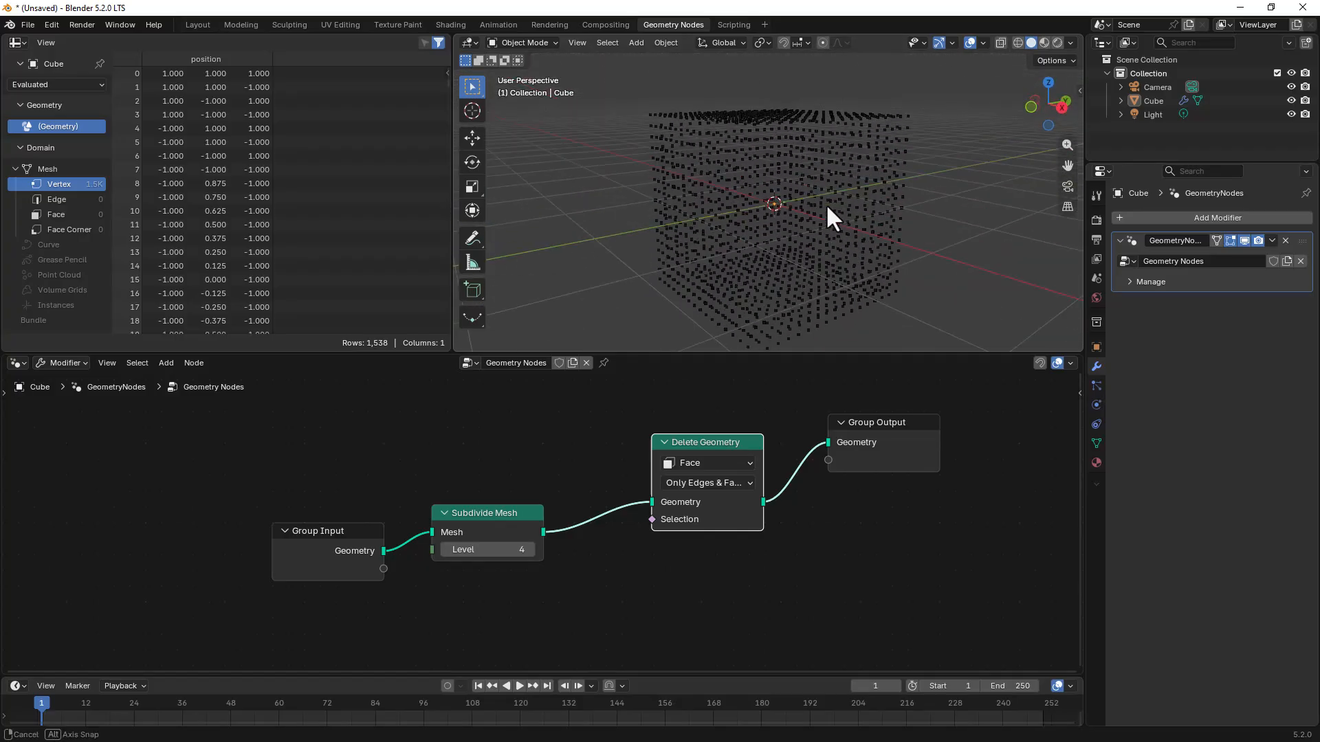
pyautogui.scroll(3, 702, 442)
pyautogui.moveTo(700, 443); pyautogui.dragTo(718, 415, button='middle')
pyautogui.scroll(-1, 681, 530)
pyautogui.moveTo(680, 533); pyautogui.dragTo(679, 489, button='middle')
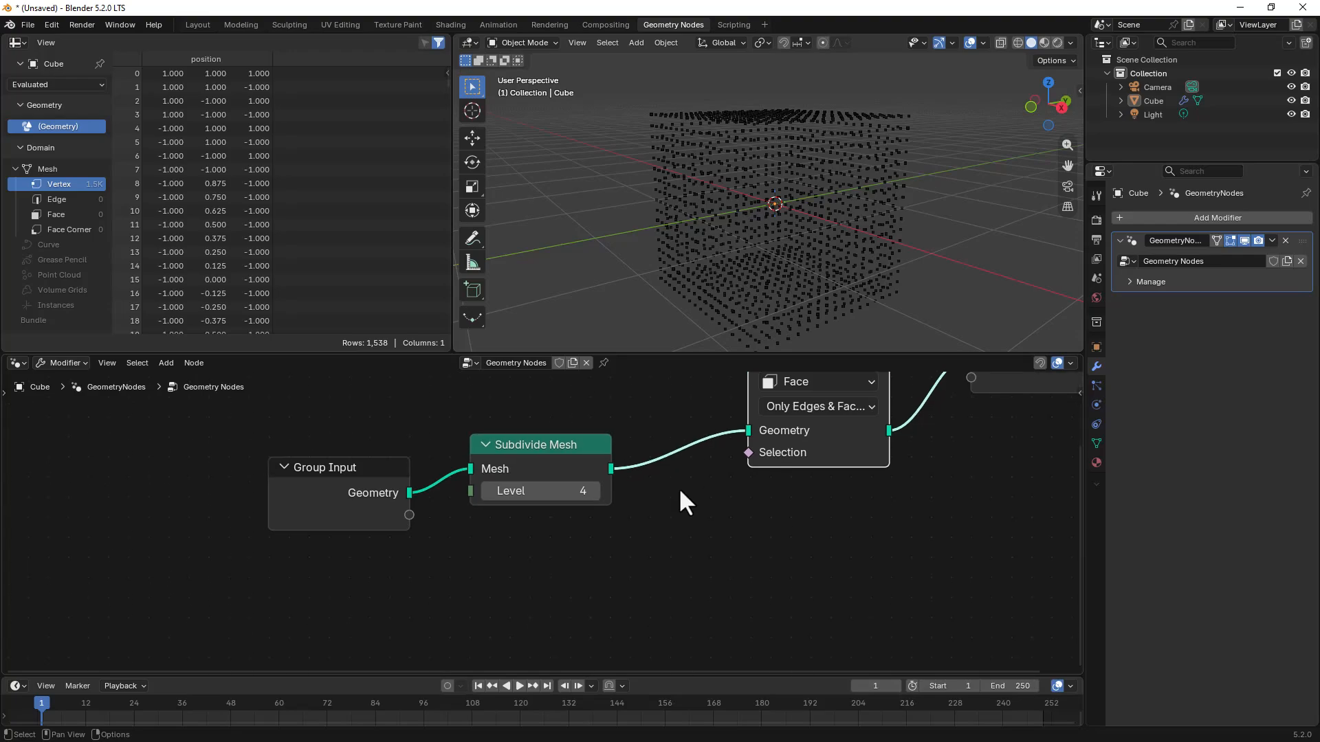
# Return the Delete Geometry node's mode to Only Faces.
pyautogui.click(794, 406)
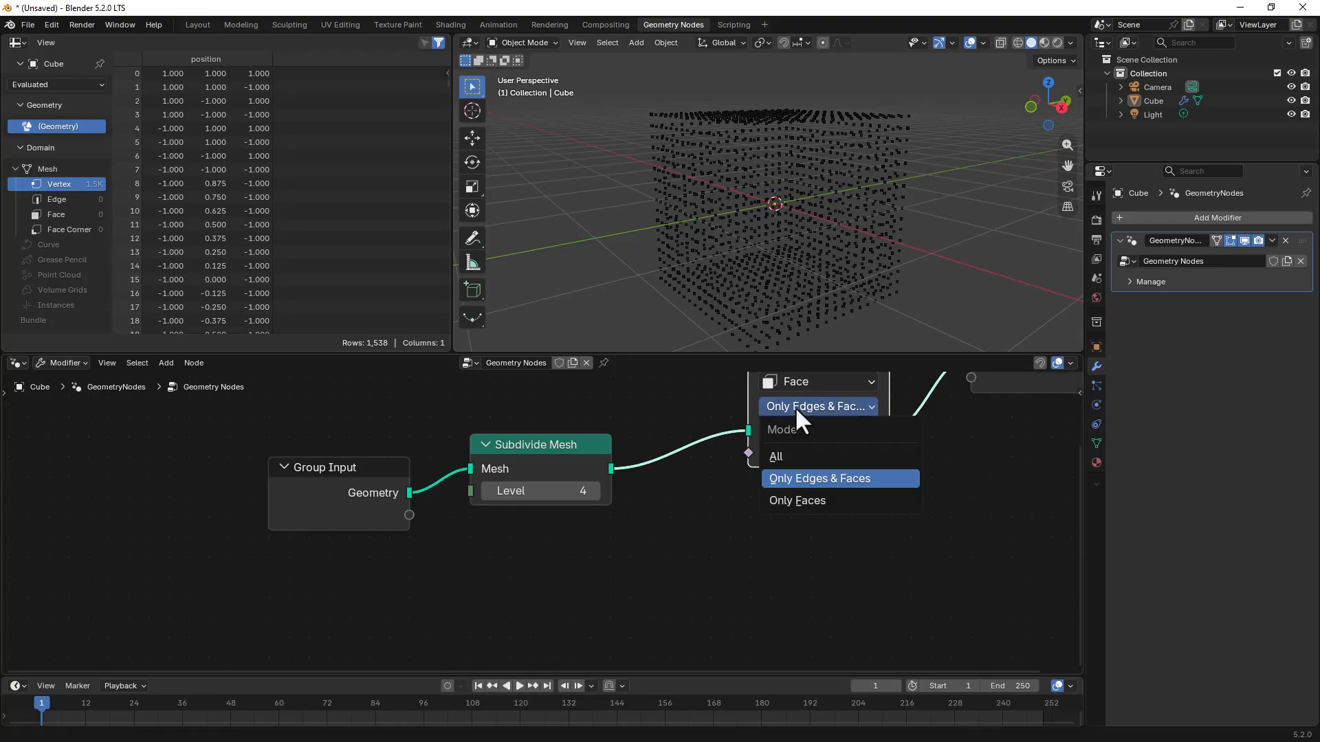
pyautogui.click(812, 503)
pyautogui.moveTo(700, 494); pyautogui.dragTo(711, 548, button='middle')
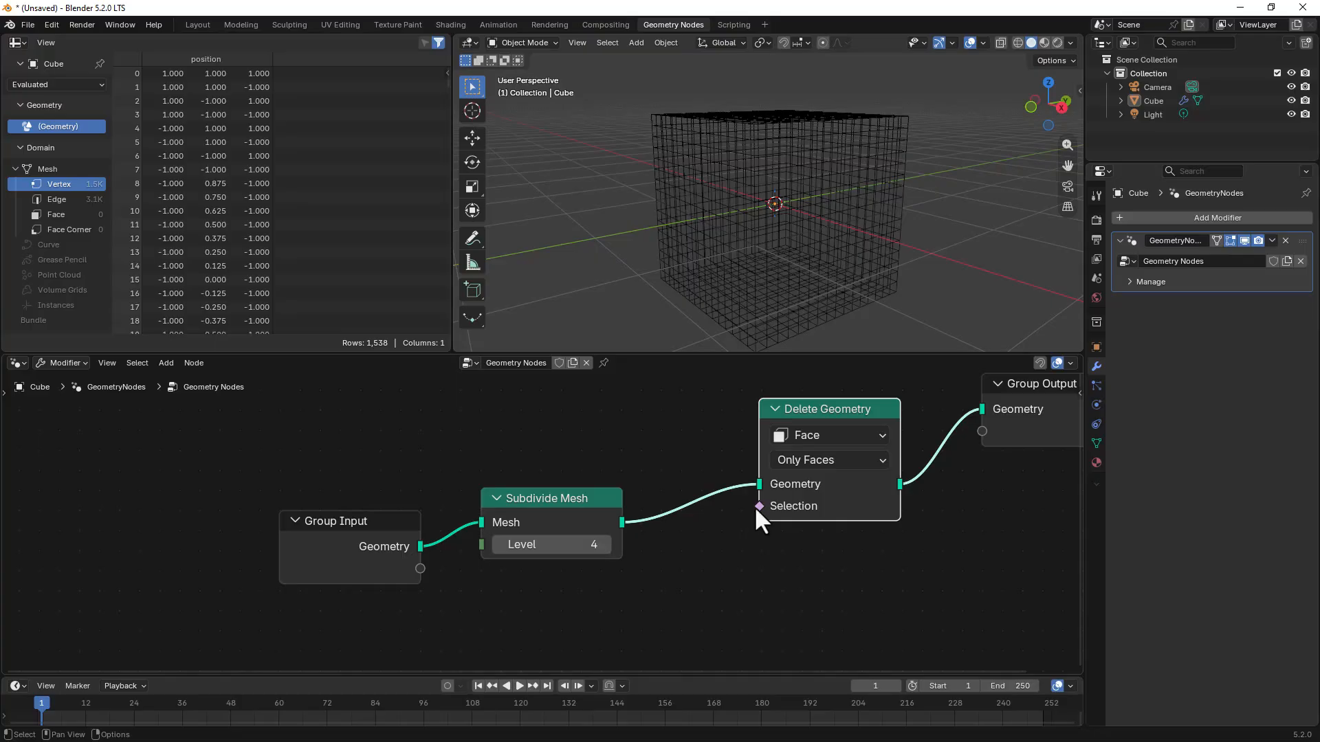
# Add a Random Value node below the Subdivide Mesh node.
pyautogui.moveTo(758, 507); pyautogui.dragTo(663, 604)
pyautogui.hotkey('shift', 'a')
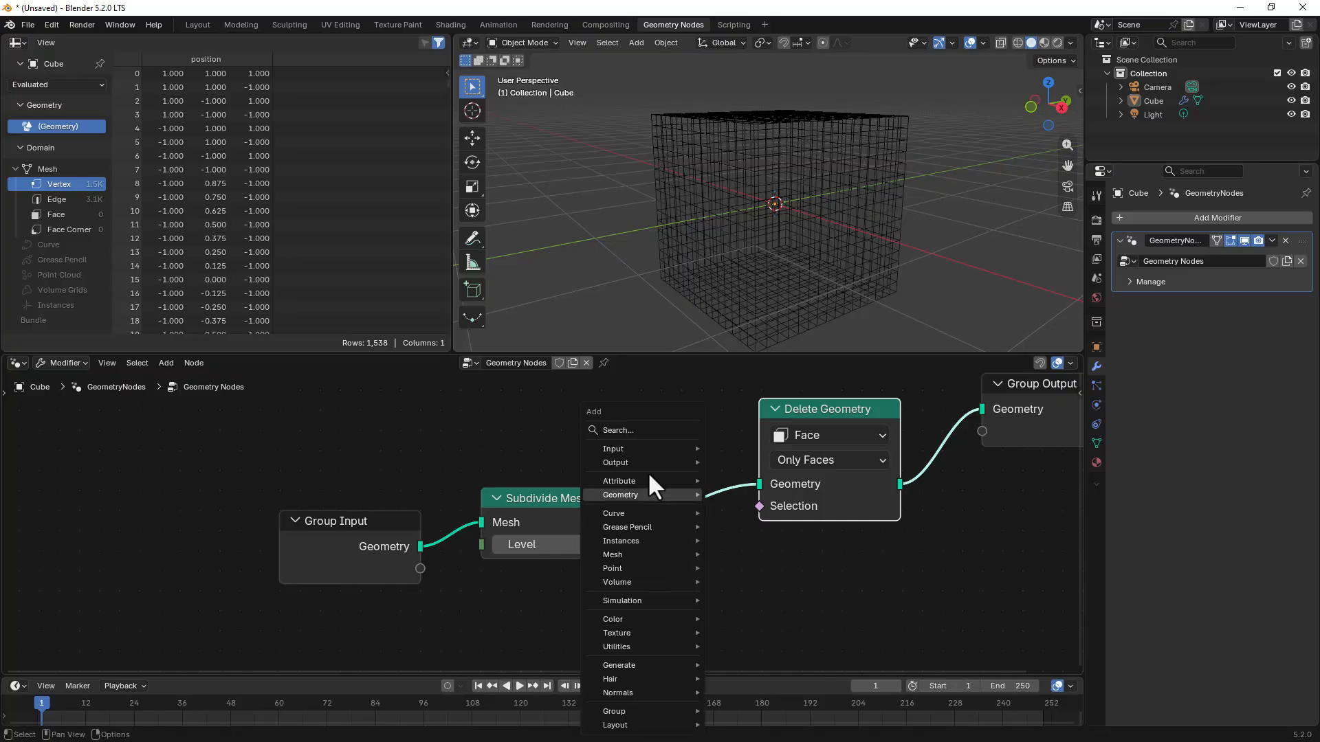
pyautogui.click(640, 429)
pyautogui.write('random')
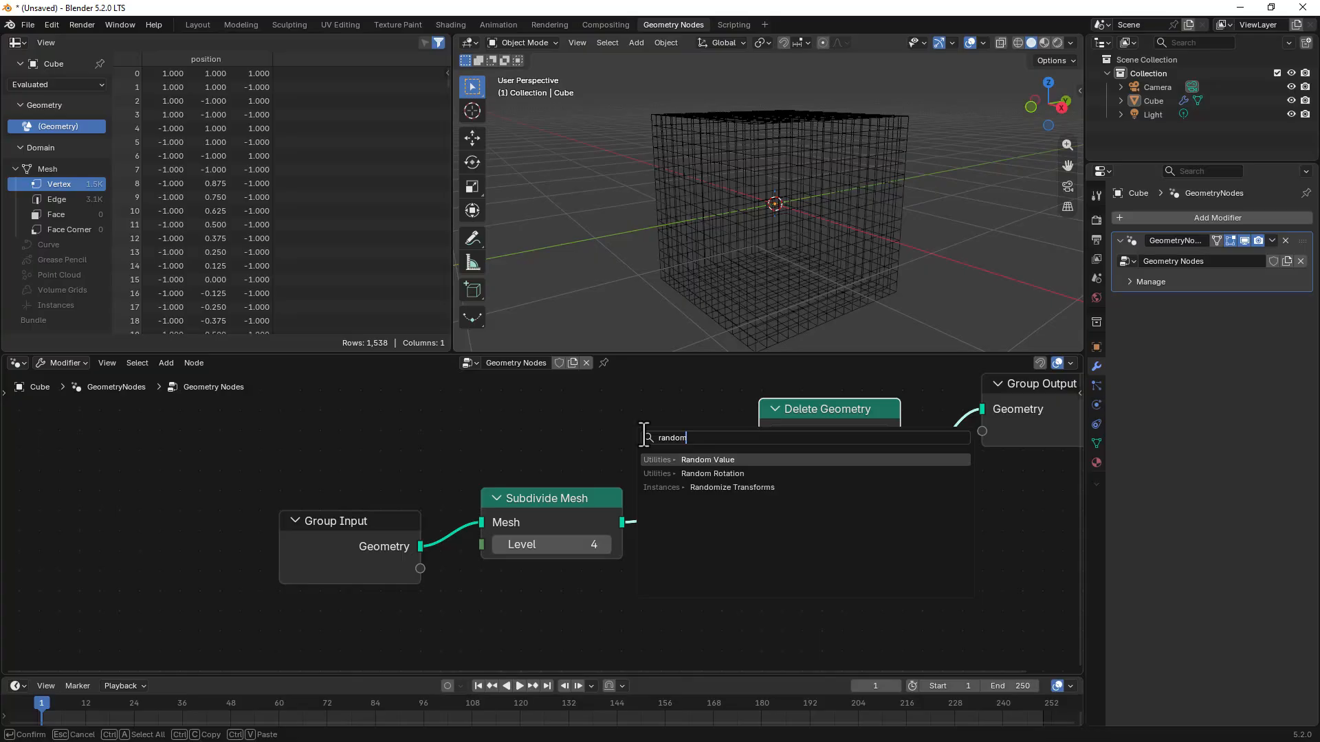
pyautogui.click(701, 461)
pyautogui.click(488, 577)
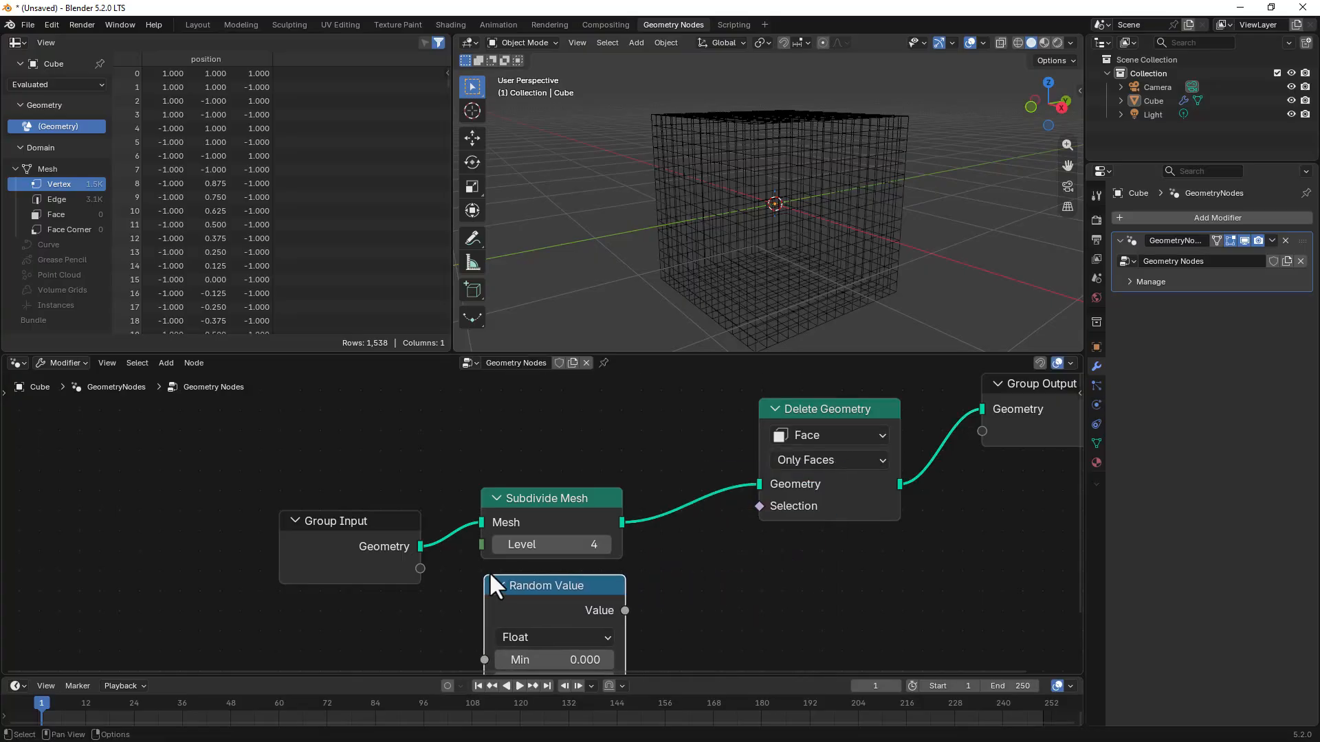
# Set the Random Value node to Boolean with probability 0 and connect its Value to the Delete Geometry node's Selection.
pyautogui.moveTo(577, 534); pyautogui.dragTo(550, 534, button='middle')
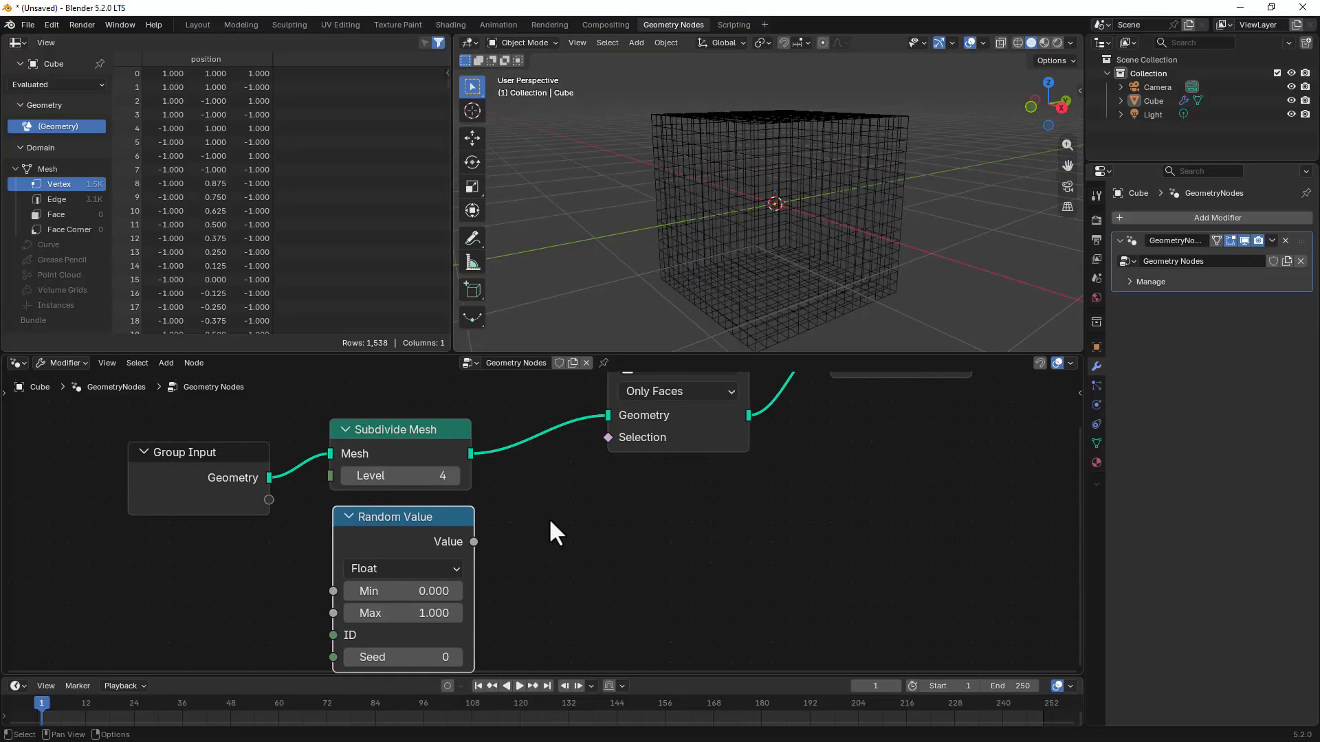
pyautogui.click(375, 568)
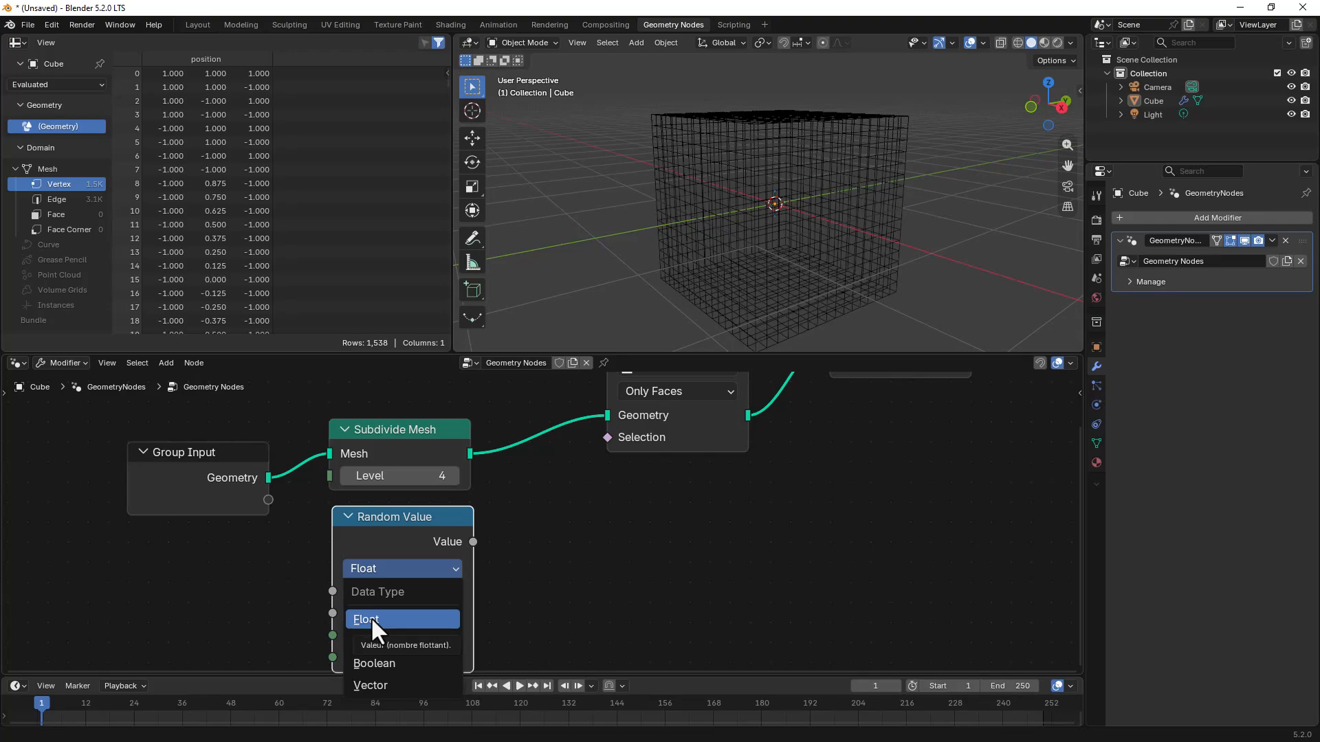
pyautogui.click(382, 664)
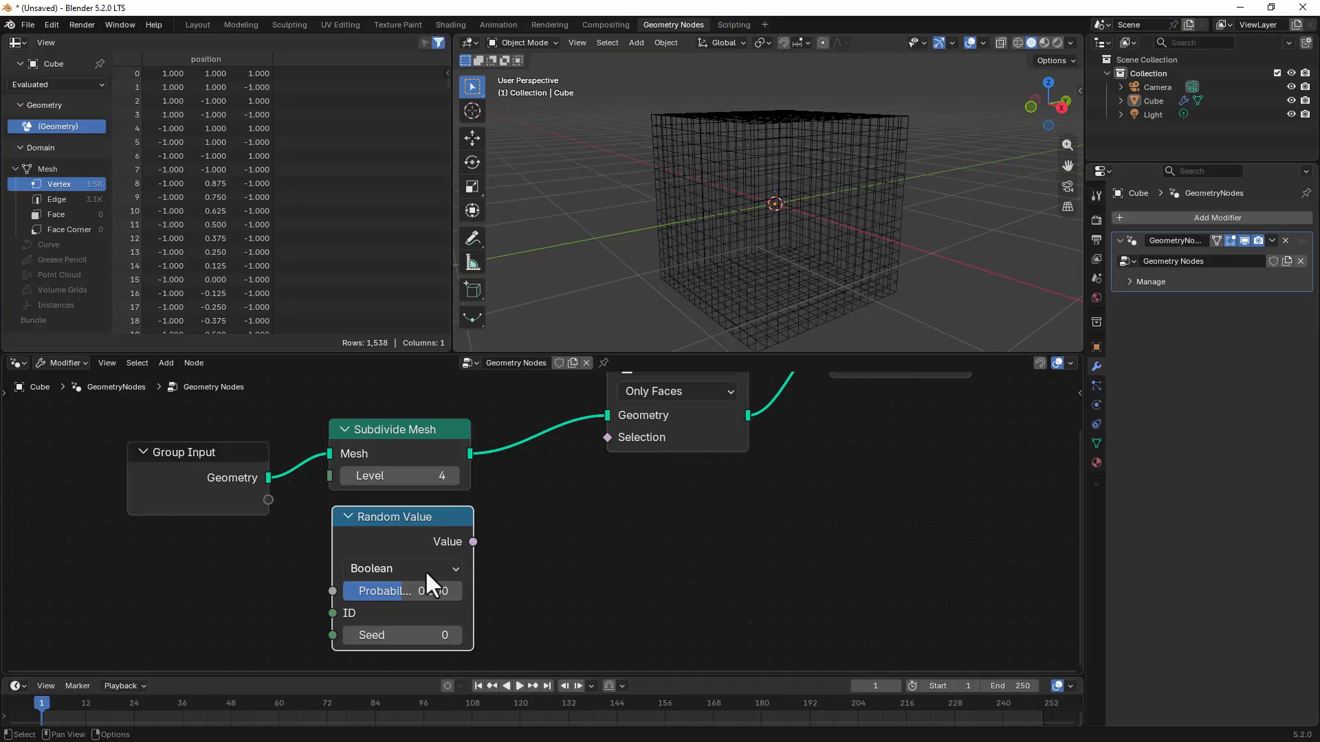
pyautogui.moveTo(413, 592); pyautogui.dragTo(364, 591)
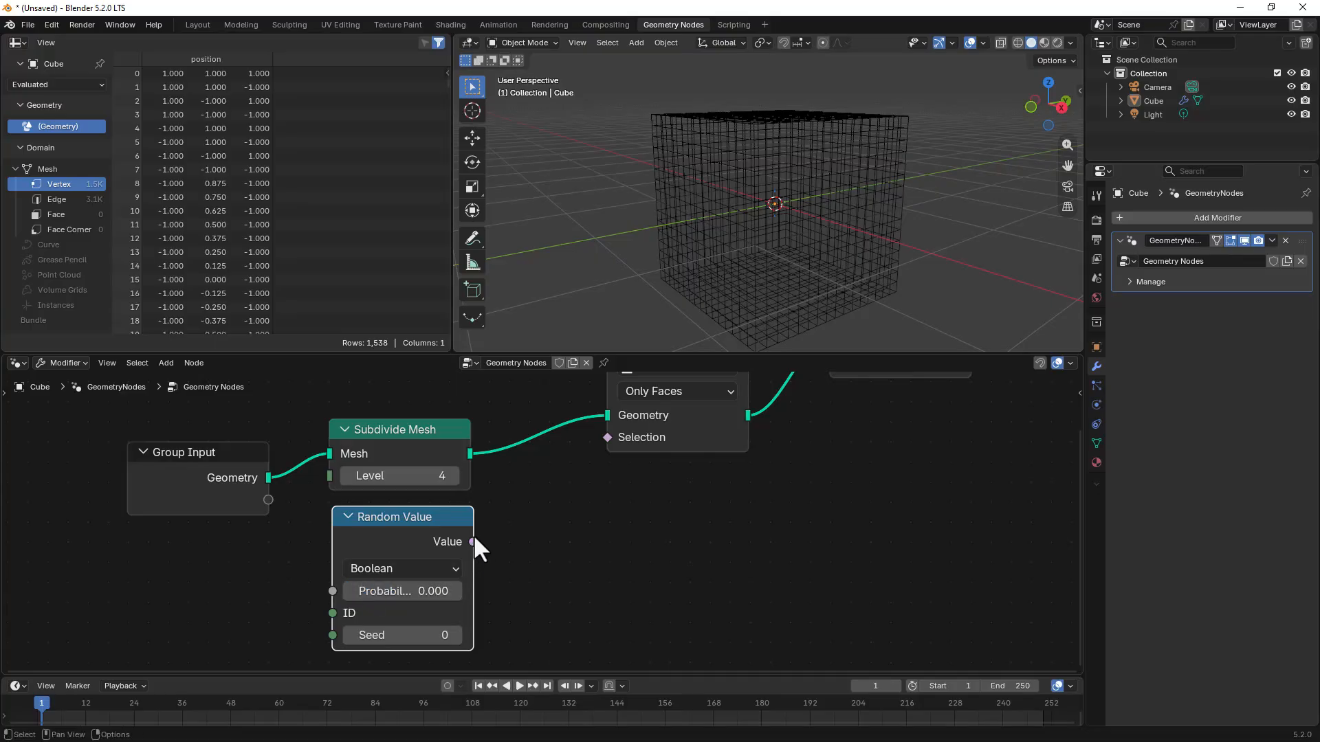
pyautogui.moveTo(473, 542); pyautogui.dragTo(602, 442)
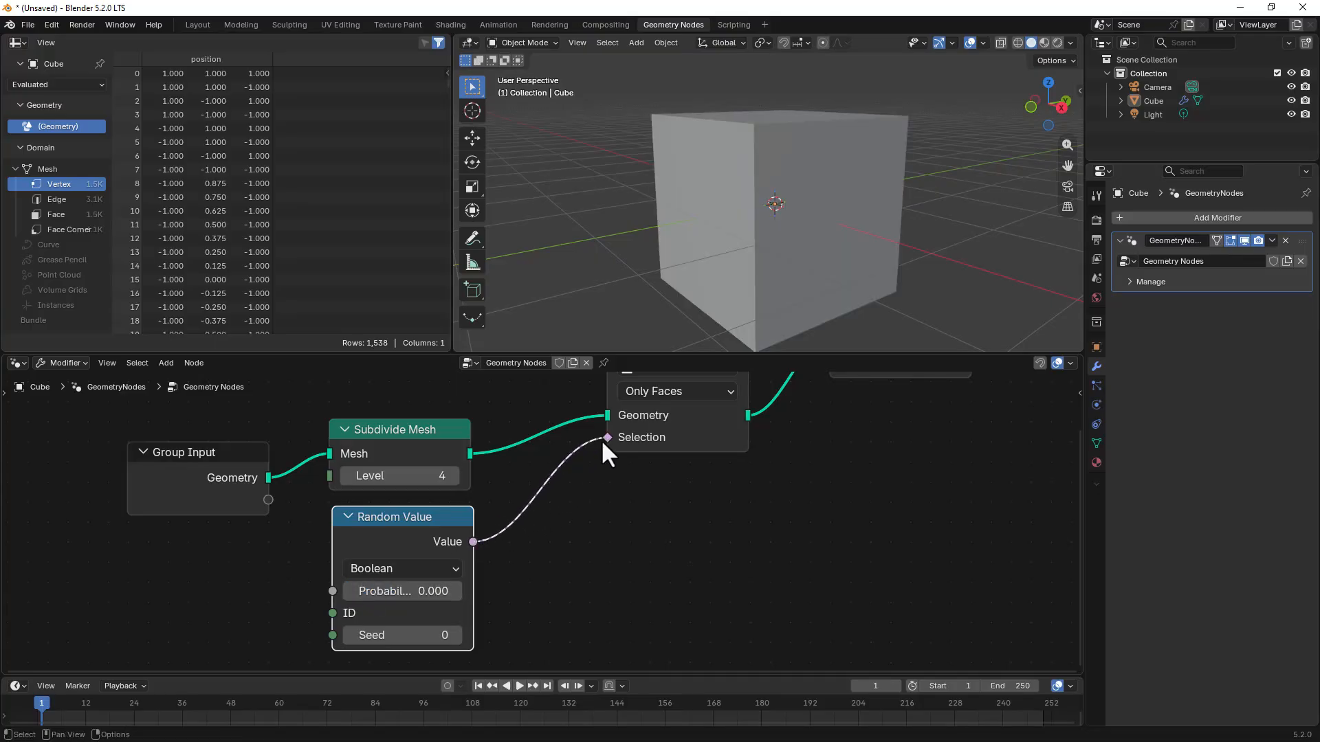
pyautogui.moveTo(1008, 208); pyautogui.dragTo(851, 196, button='middle')
pyautogui.scroll(1, 851, 196)
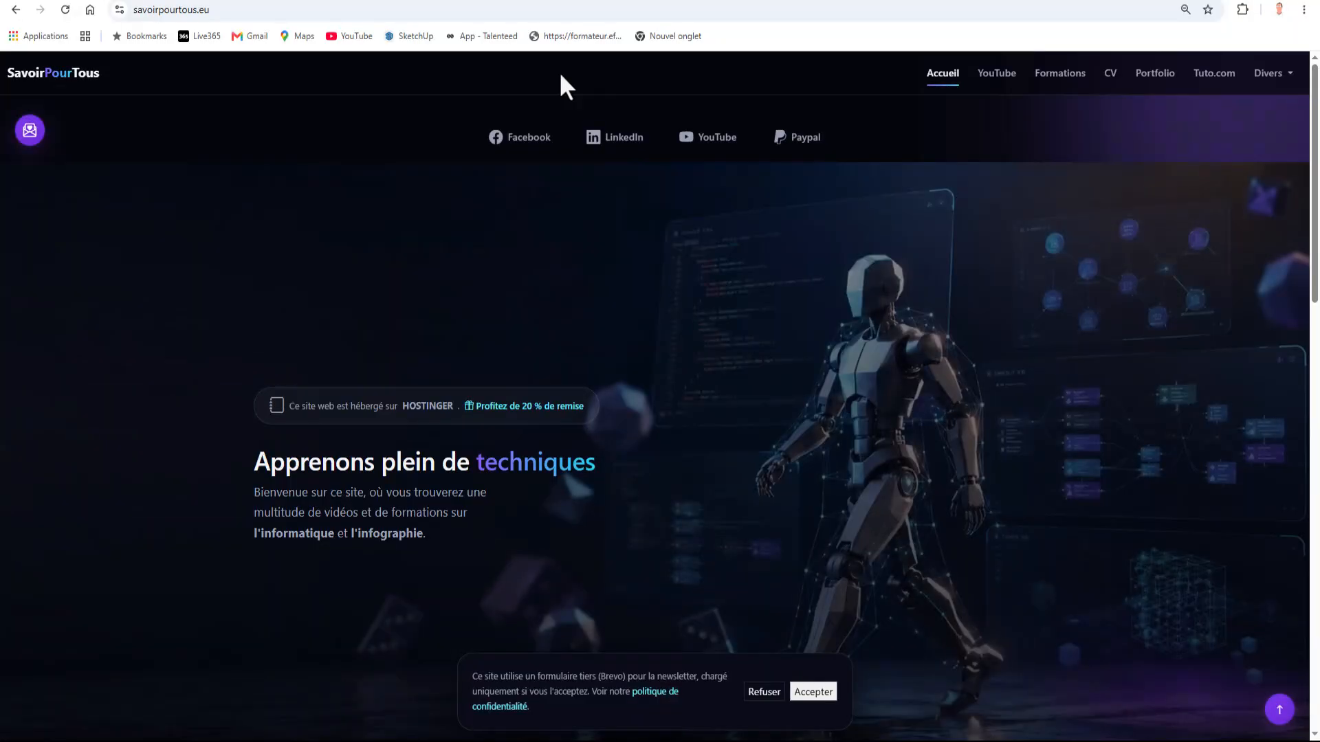
# On the SavoirPourTous website, open the Tuto.com course page, filter the courses by the Blender theme and search for "ge".
pyautogui.click(1207, 72)
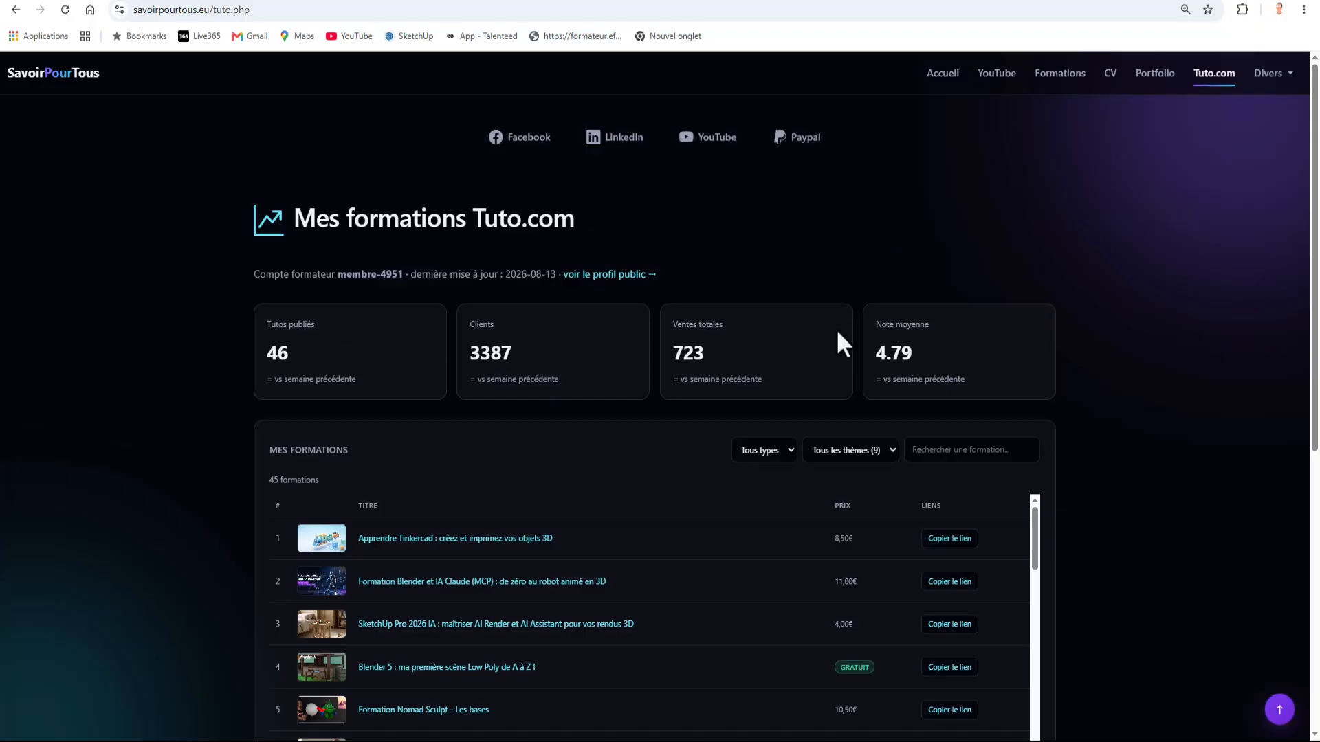
pyautogui.click(845, 451)
pyautogui.click(839, 489)
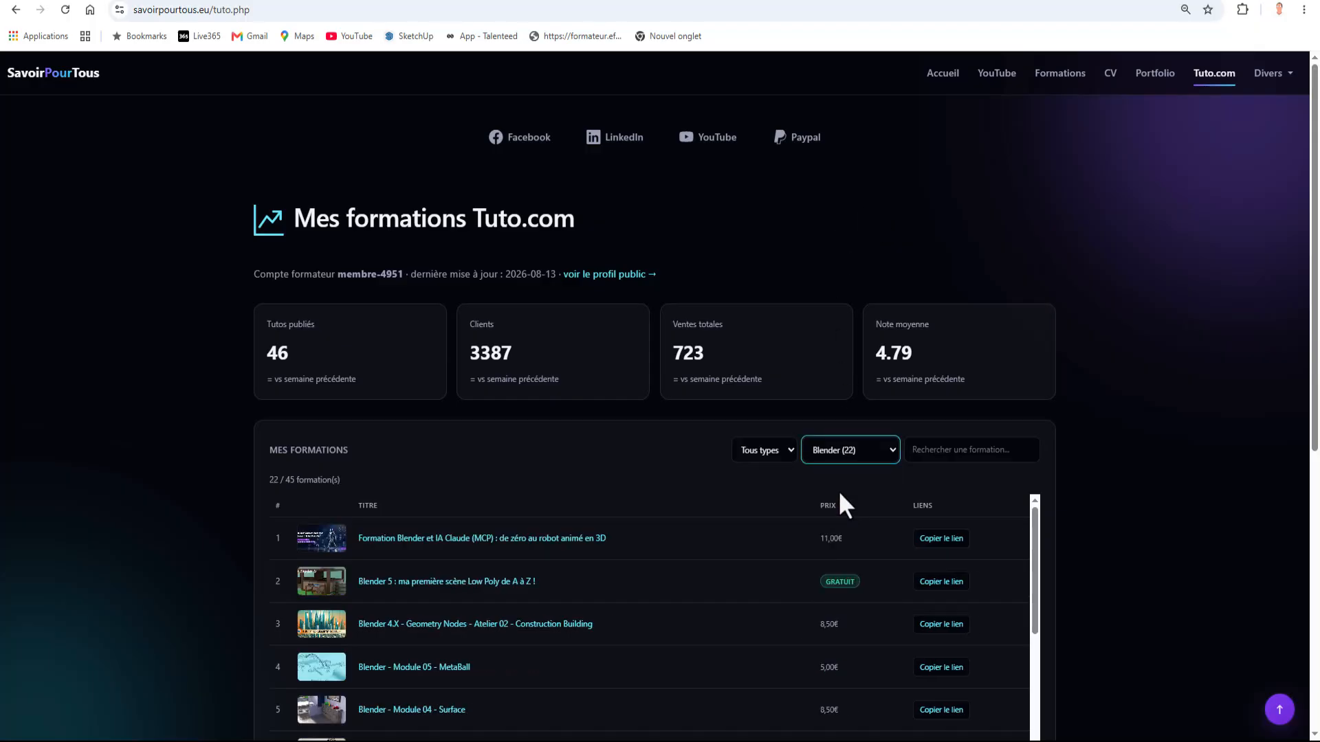
pyautogui.scroll(-1, 911, 440)
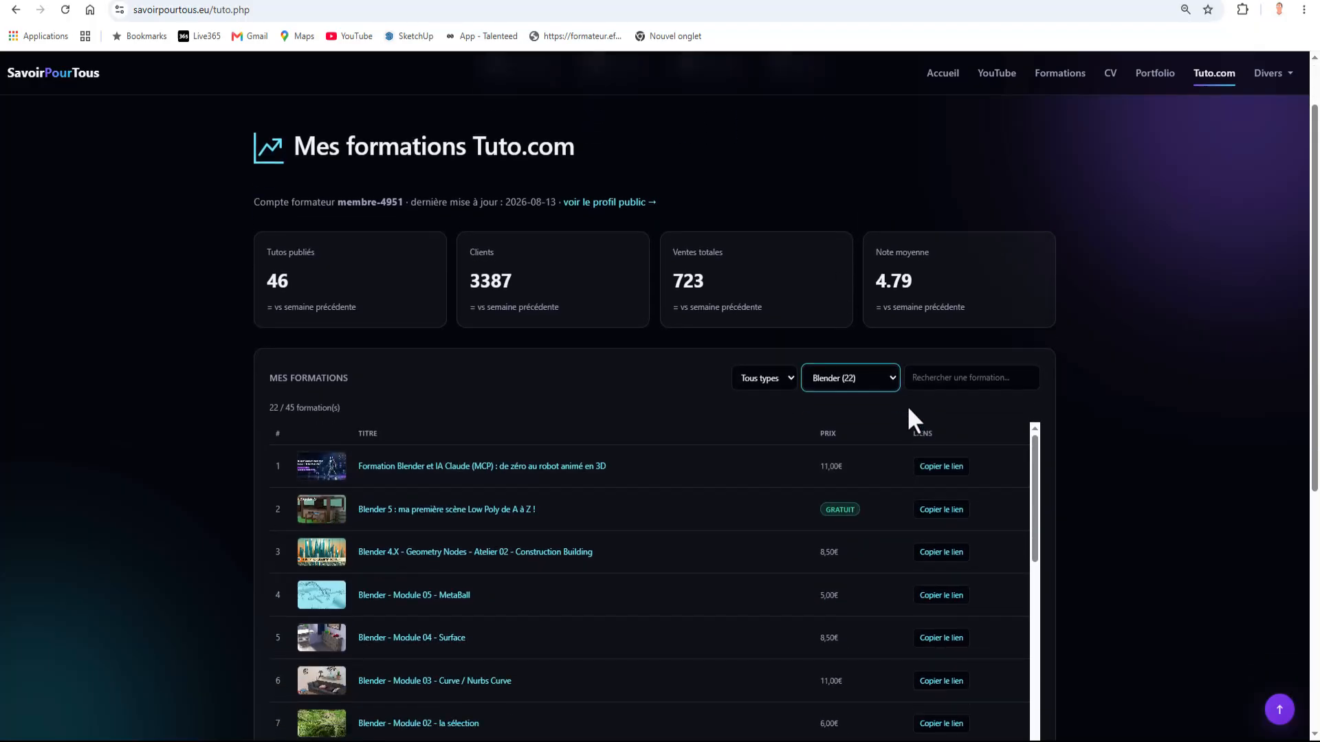
pyautogui.click(939, 382)
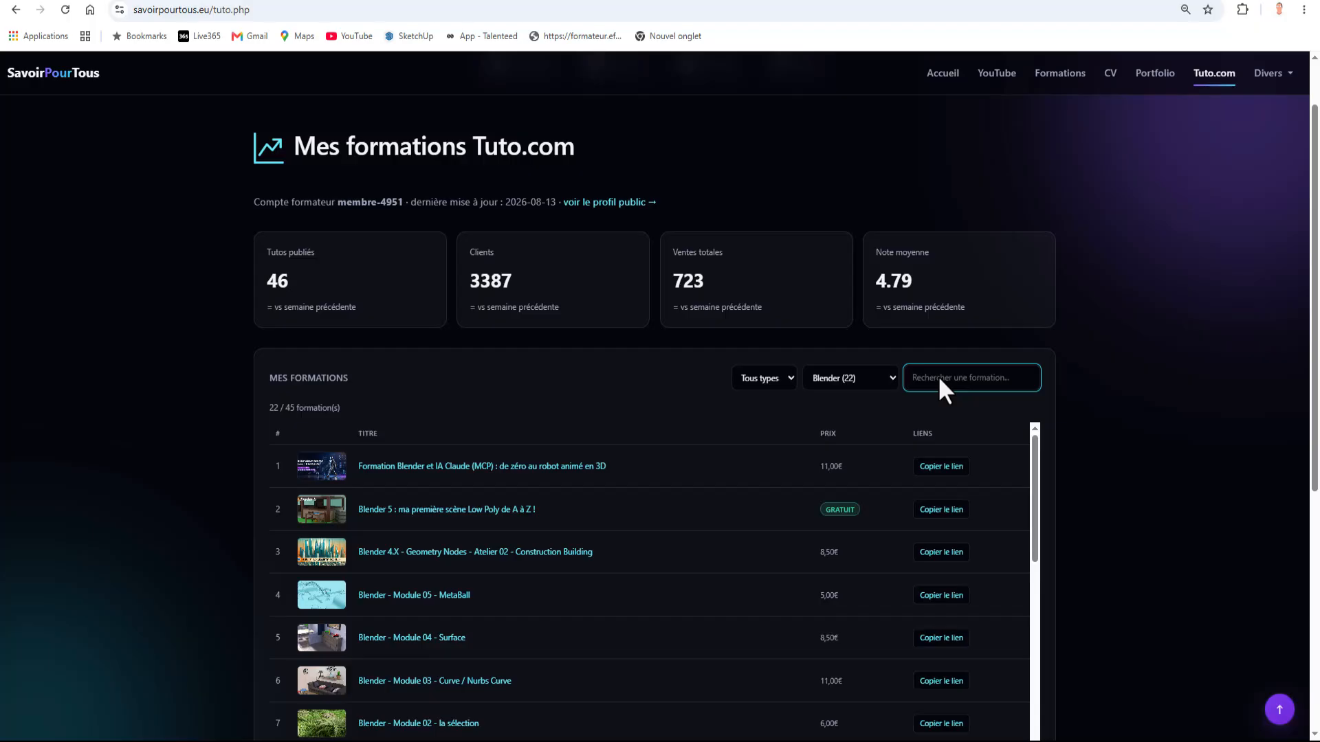
pyautogui.write('ge')
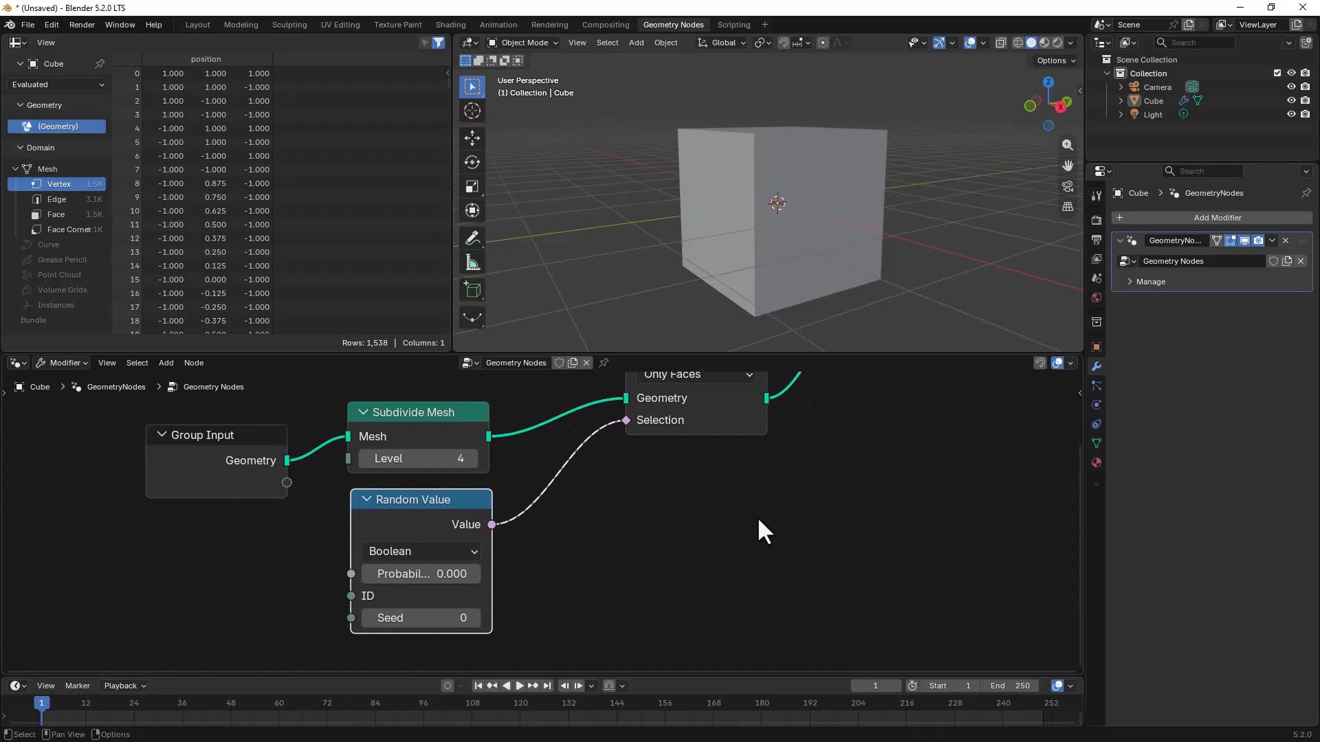
# Raise the Random Value node's probability to 0.617.
pyautogui.scroll(3, 745, 509)
pyautogui.moveTo(732, 497); pyautogui.dragTo(726, 561, button='middle')
pyautogui.scroll(1, 567, 604)
pyautogui.moveTo(569, 611); pyautogui.dragTo(616, 494, button='middle')
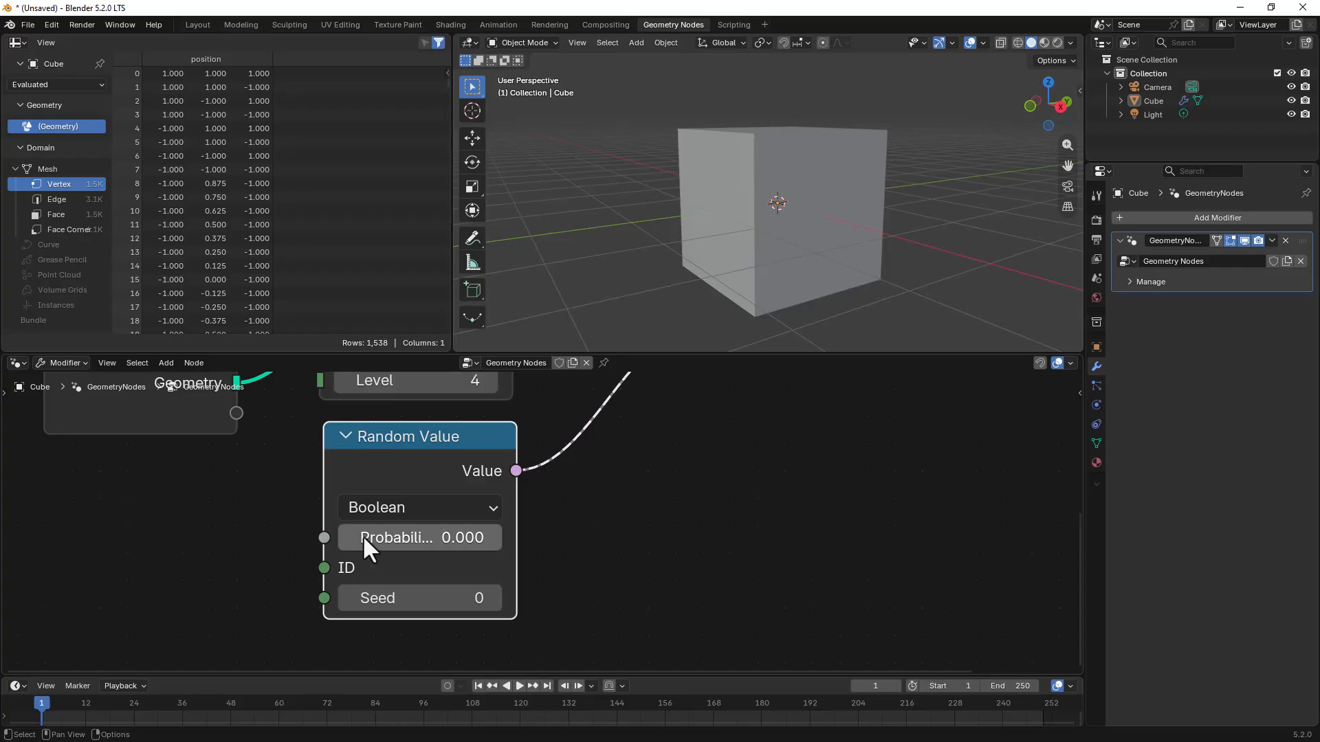
pyautogui.moveTo(363, 535); pyautogui.dragTo(469, 543)
pyautogui.moveTo(637, 489); pyautogui.dragTo(539, 572, button='middle')
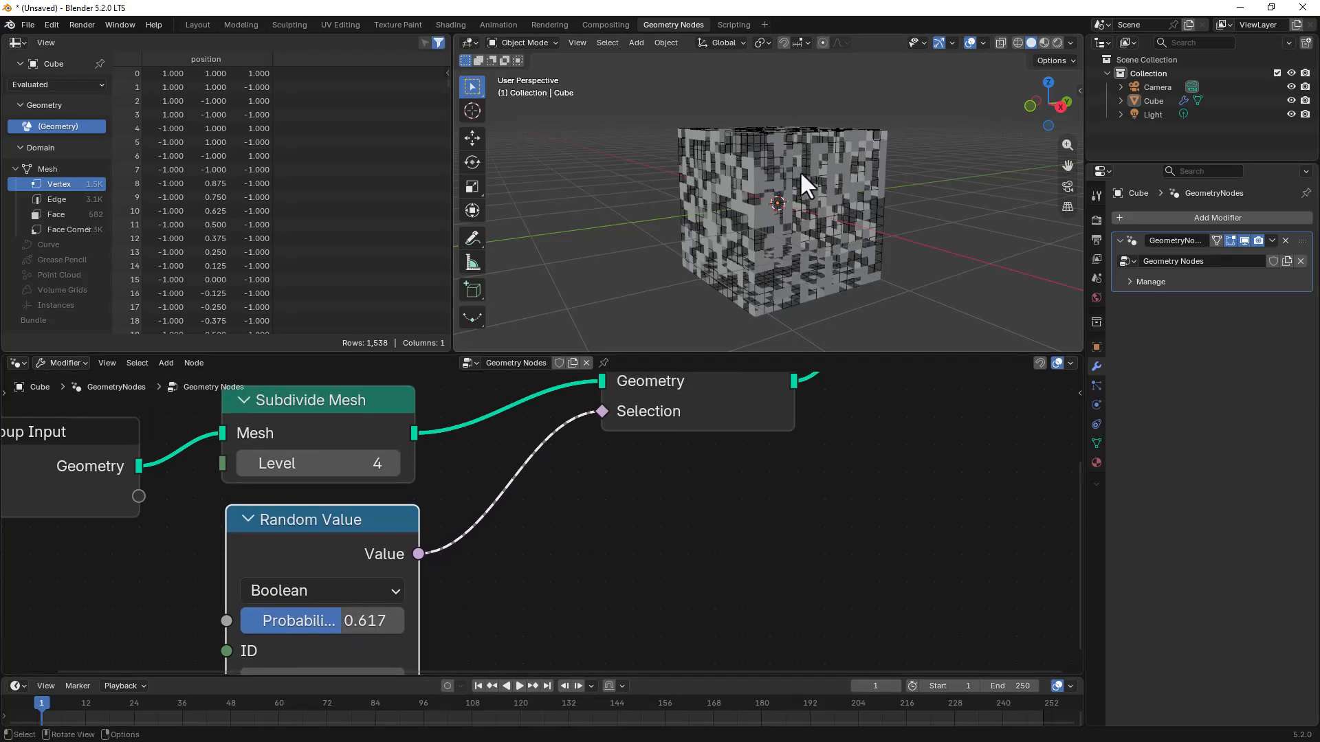
# Set the Delete Geometry node's mode to All and inspect the perforated cube up close.
pyautogui.moveTo(744, 492); pyautogui.dragTo(731, 602, button='middle')
pyautogui.scroll(1, 723, 584)
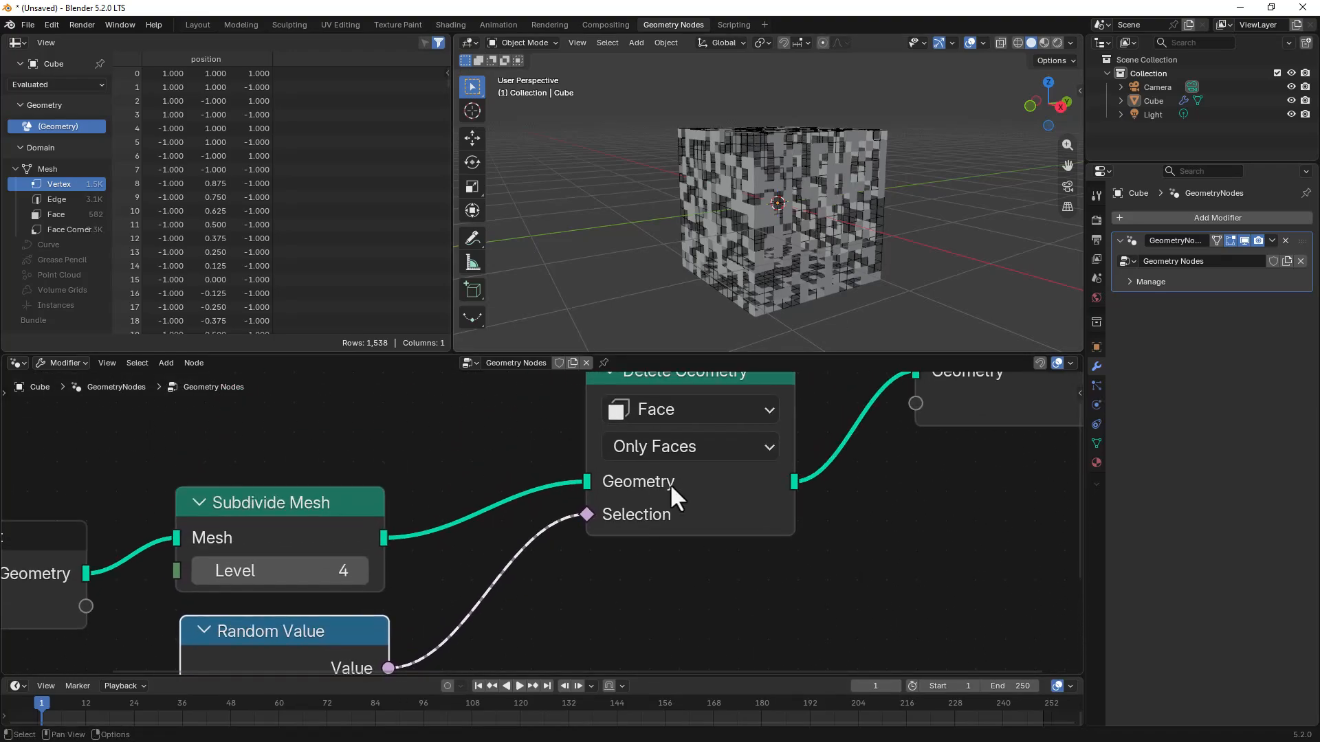
pyautogui.click(663, 445)
pyautogui.click(658, 521)
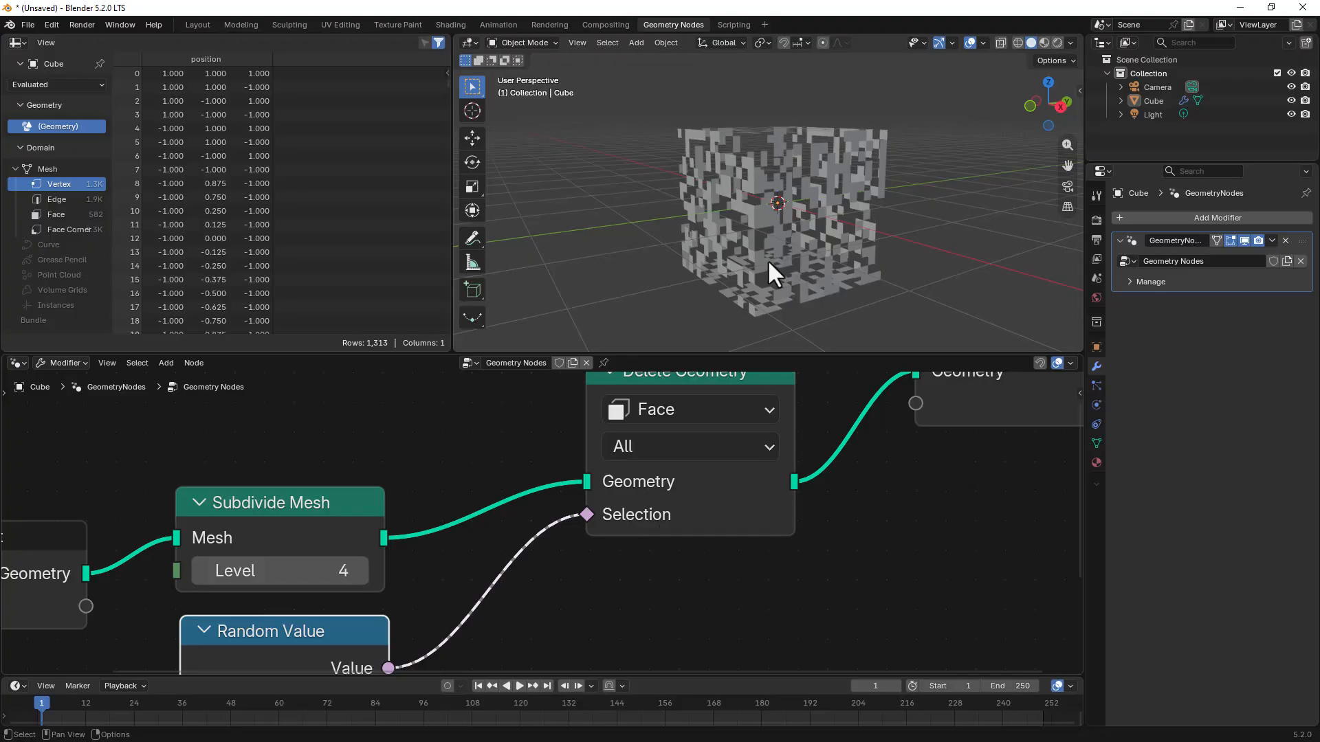
pyautogui.scroll(5, 769, 260)
pyautogui.moveTo(795, 206); pyautogui.dragTo(847, 240, button='middle')
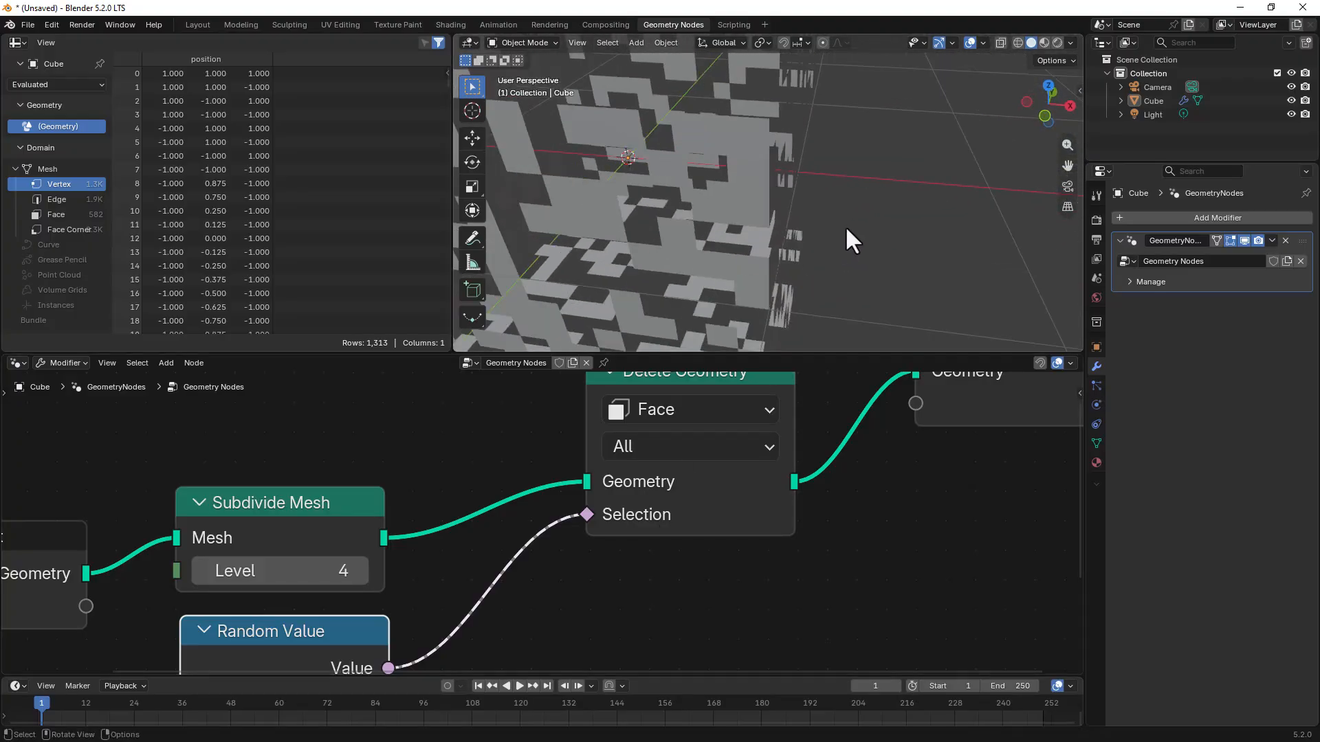
pyautogui.scroll(-5, 846, 236)
# Raise the Subdivide Mesh node's level to 6 and view the cube from another angle.
pyautogui.moveTo(761, 592)
pyautogui.mouseDown(button='middle')
pyautogui.moveTo(905, 536)
pyautogui.moveTo(836, 568)
pyautogui.mouseUp(button='middle')
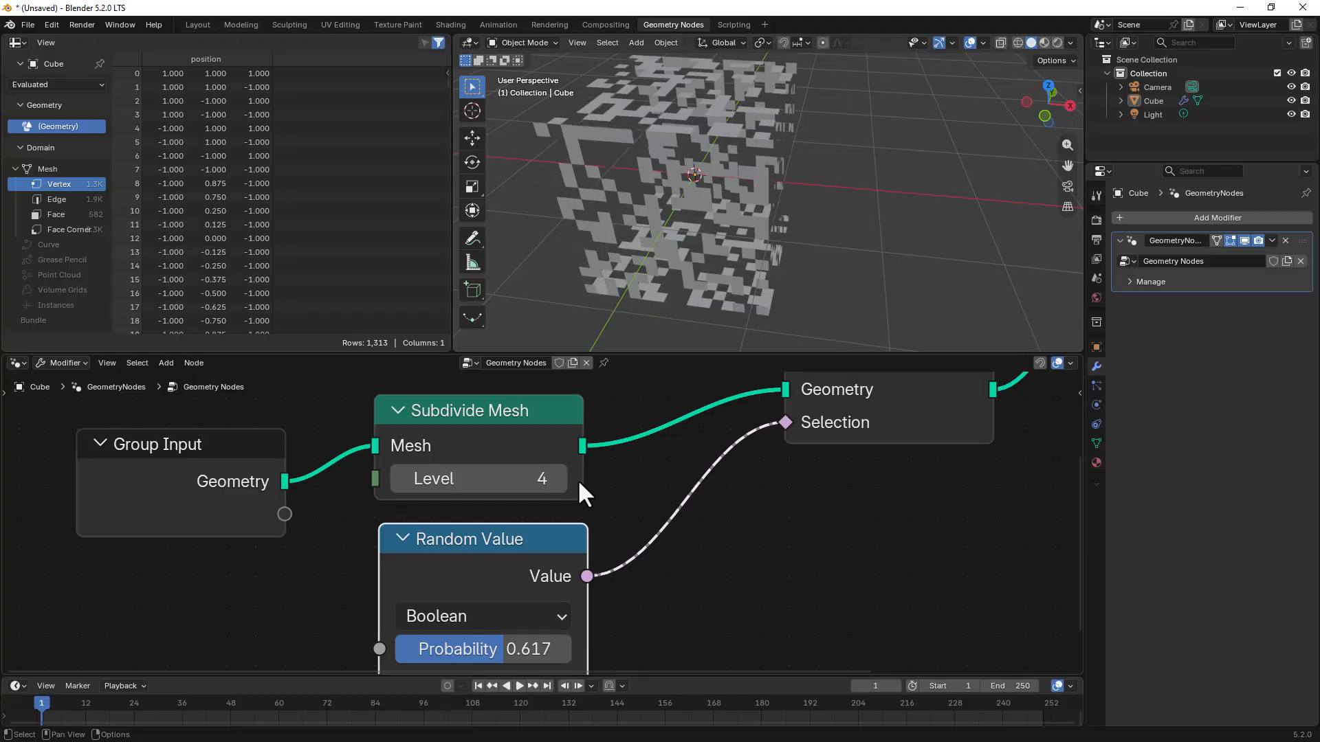
pyautogui.click(557, 477)
pyautogui.click(557, 476)
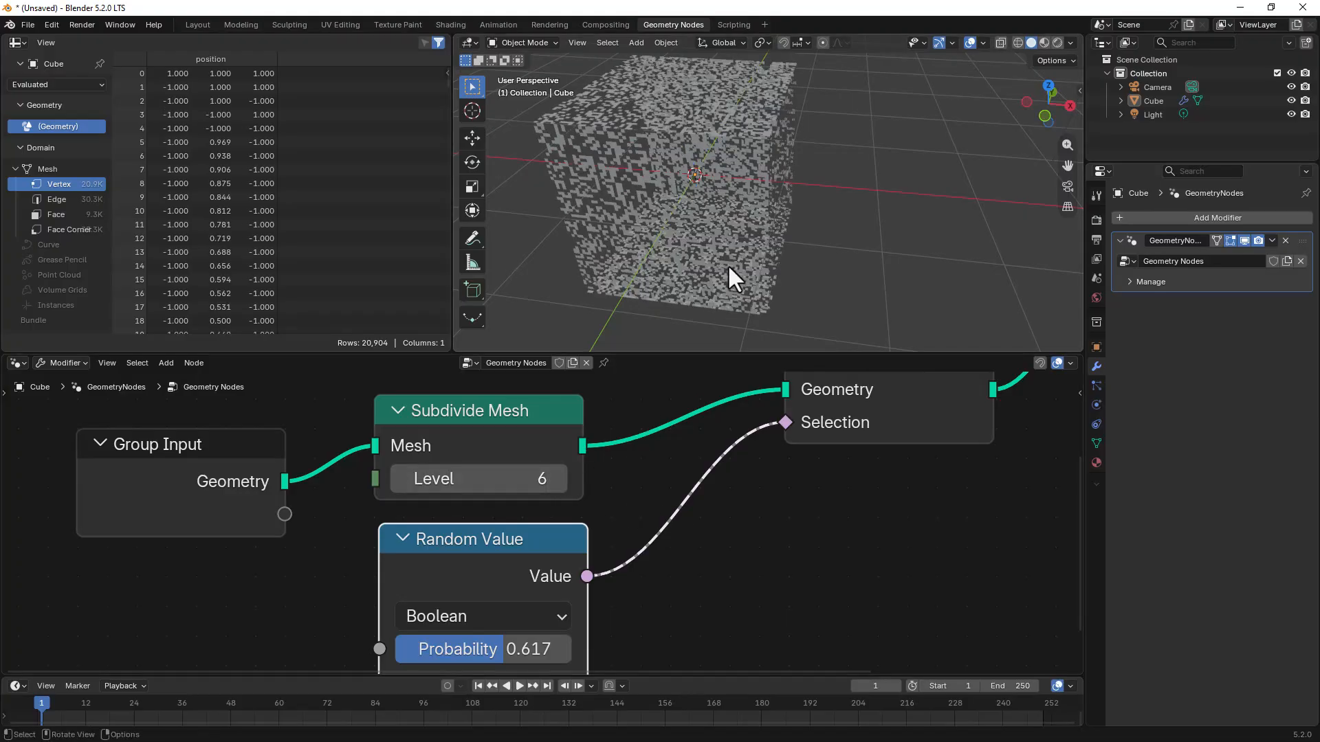
pyautogui.moveTo(727, 264); pyautogui.dragTo(686, 238, button='middle')
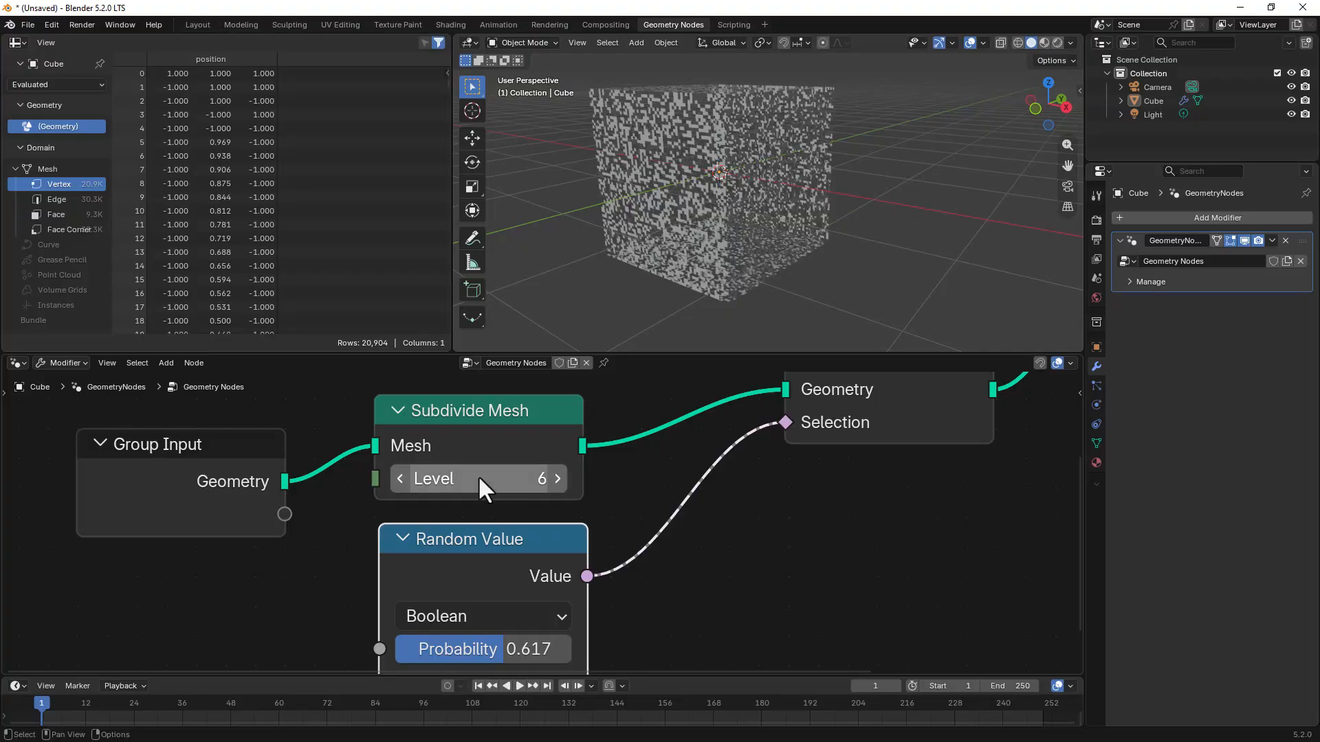
# Show the properties of the Subdivide Mesh node and set its level to 10 there.
pyautogui.click(535, 407)
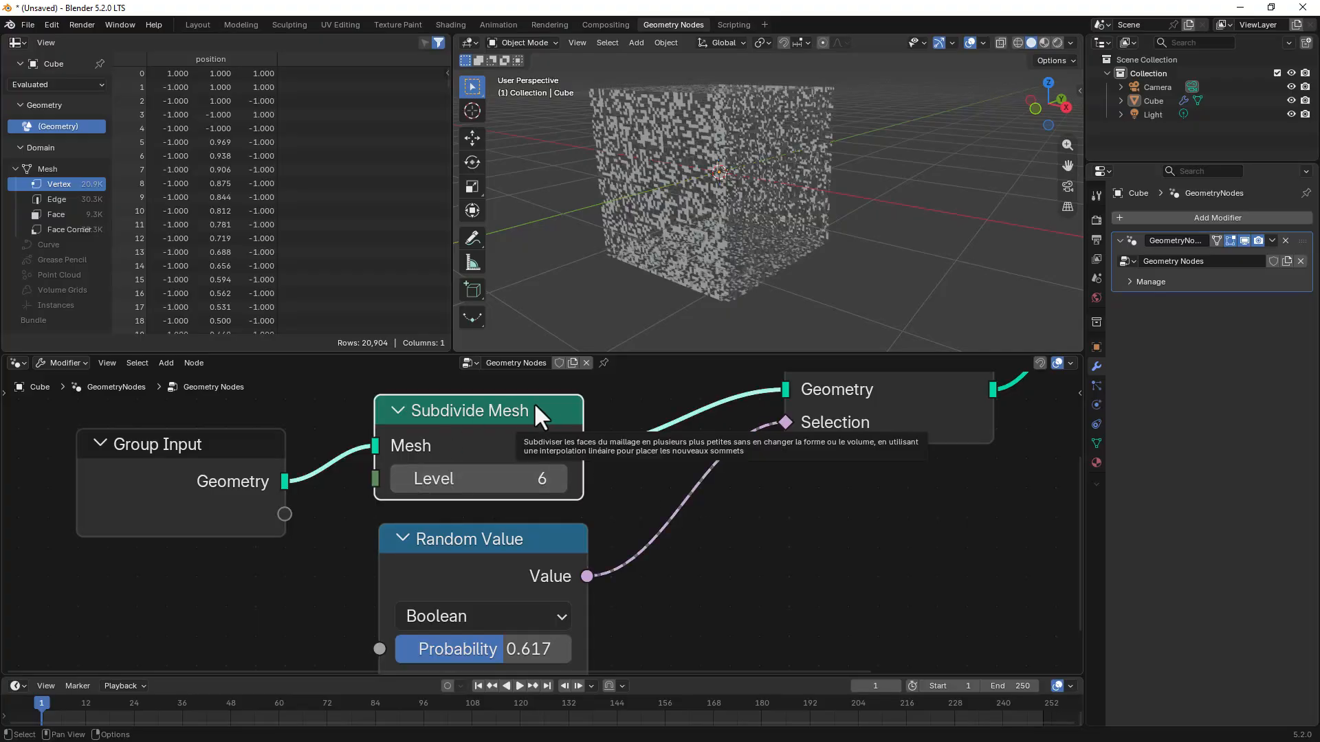
pyautogui.press('n')
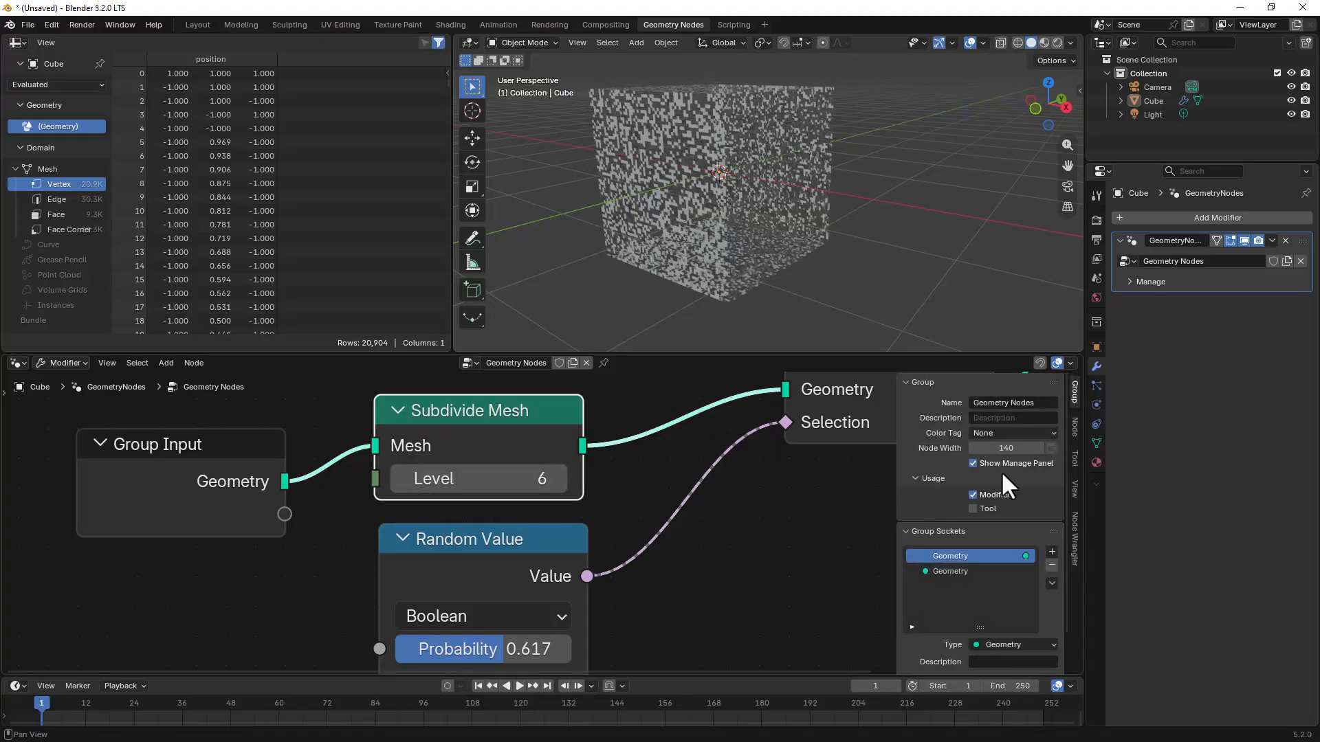
pyautogui.click(1073, 422)
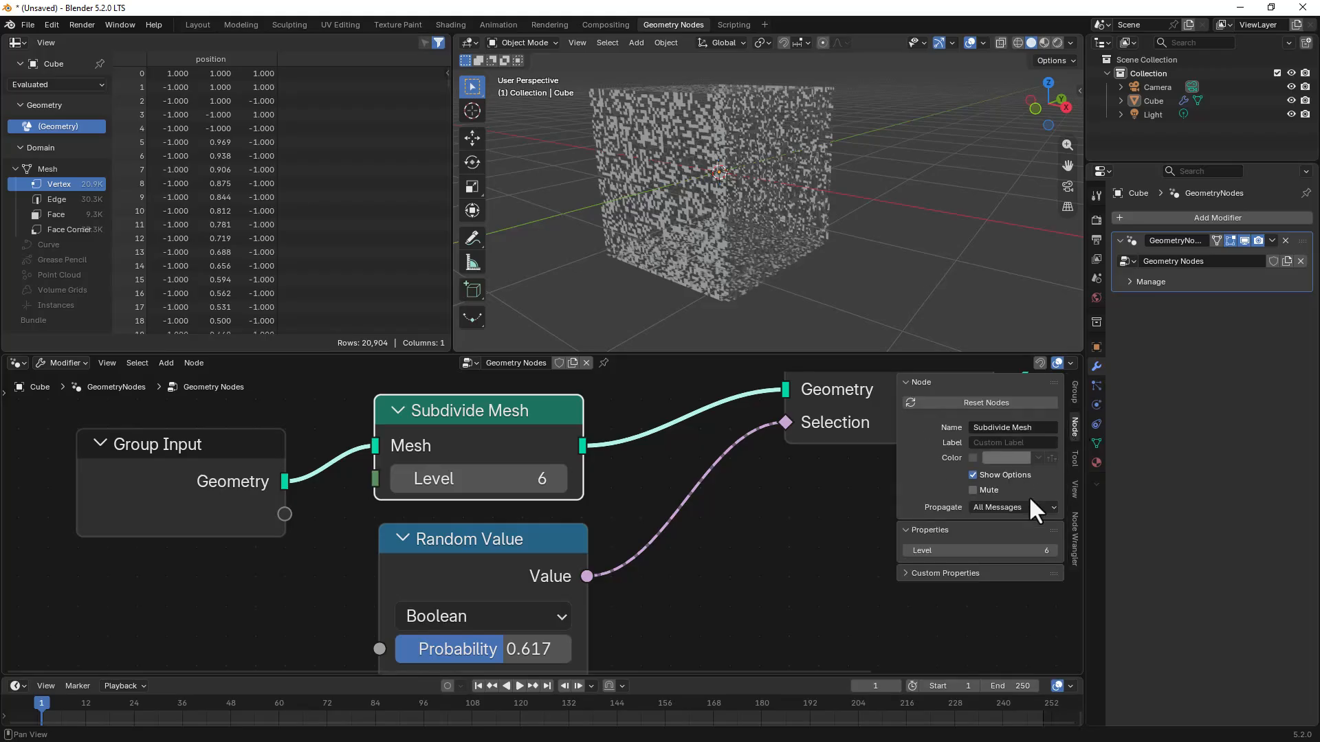
pyautogui.click(956, 550)
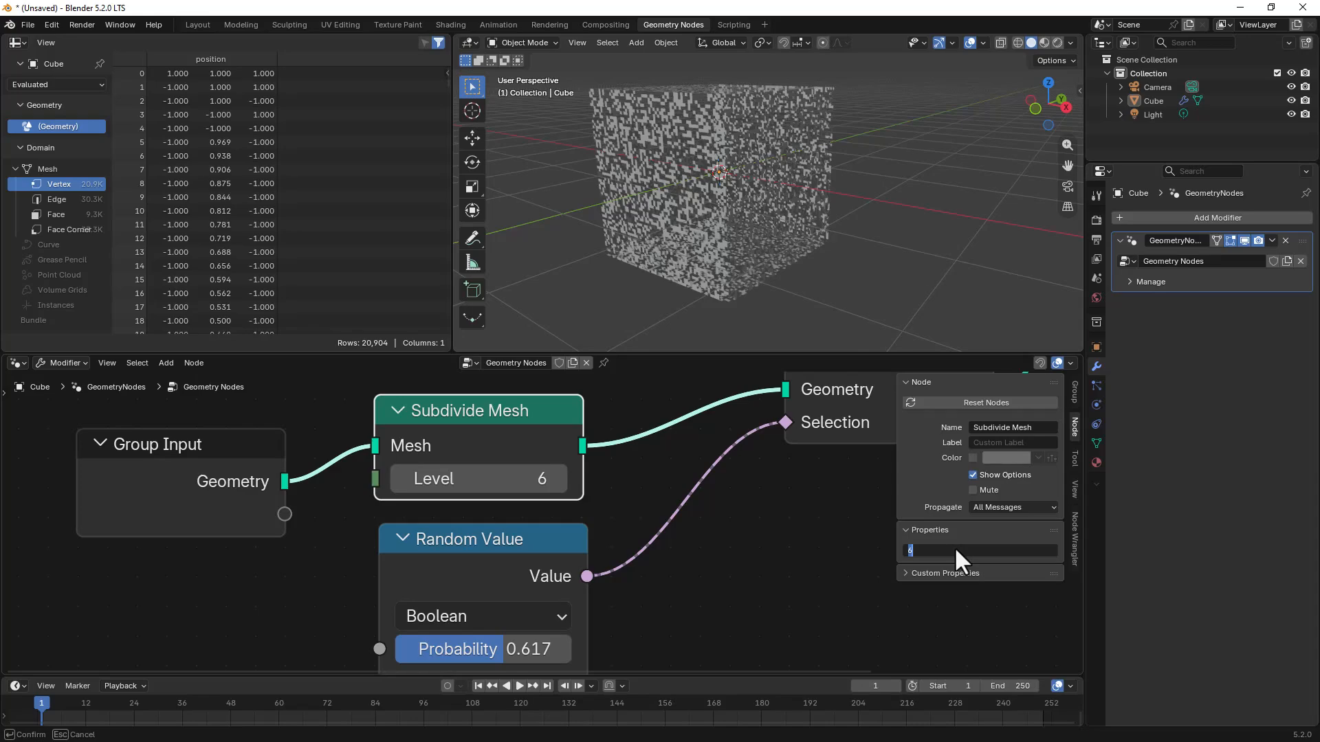
pyautogui.write('10')
pyautogui.press('Return')
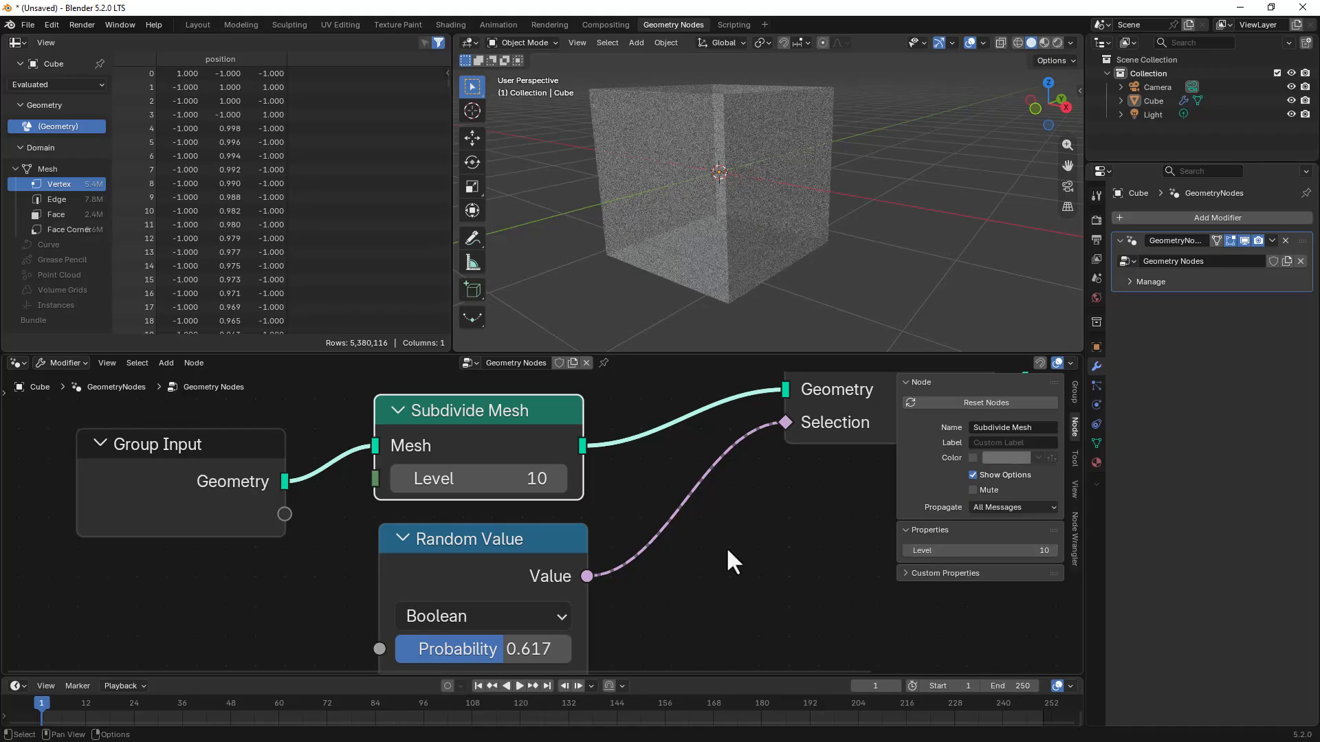
# Examine the finely subdivided cube and raise the Random Value node's probability to about 0.94.
pyautogui.scroll(-3, 770, 171)
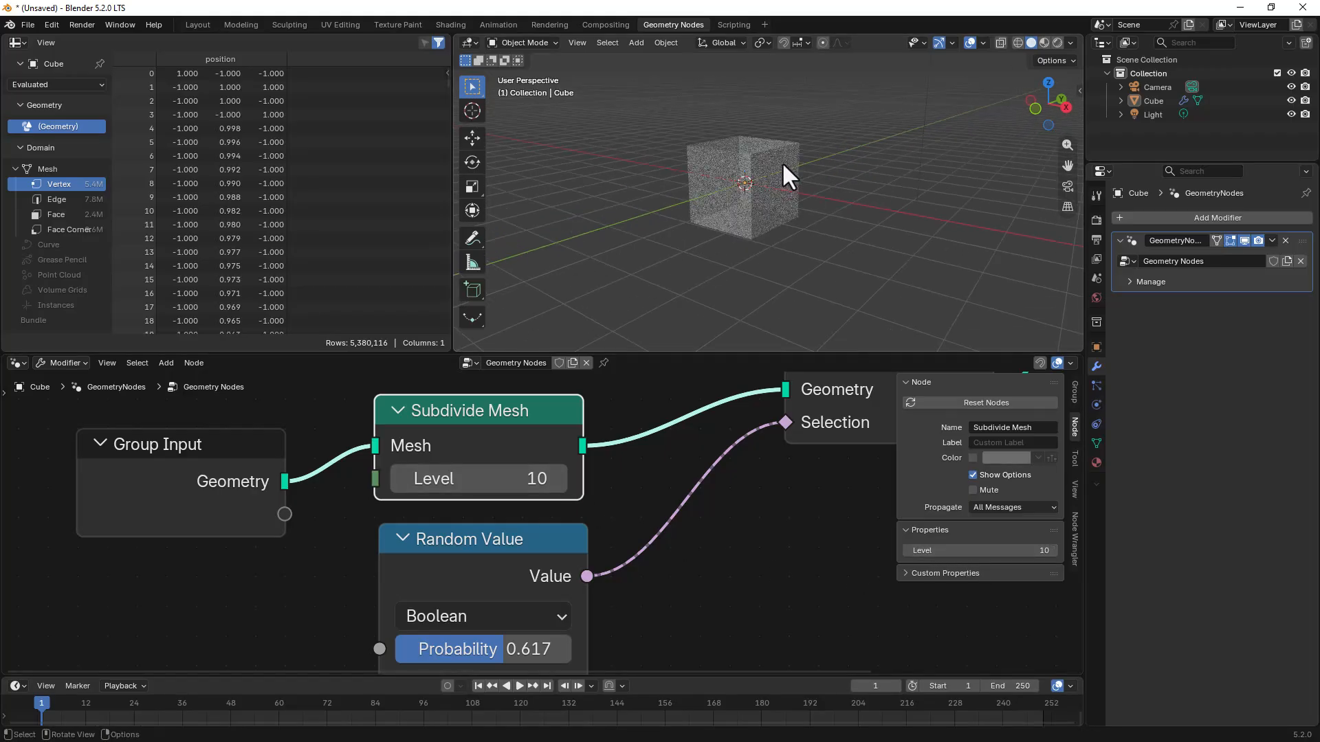
pyautogui.scroll(8, 782, 162)
pyautogui.scroll(-2, 769, 184)
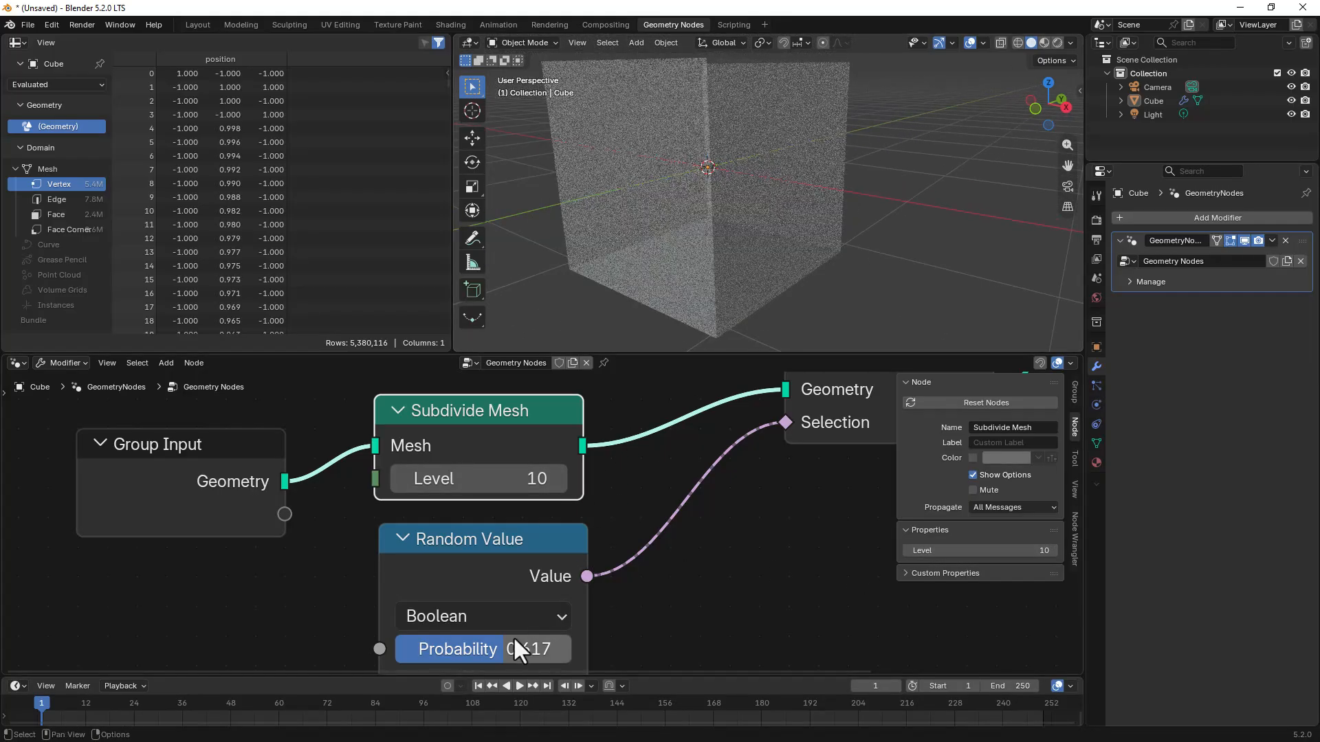
pyautogui.moveTo(503, 648); pyautogui.dragTo(547, 200)
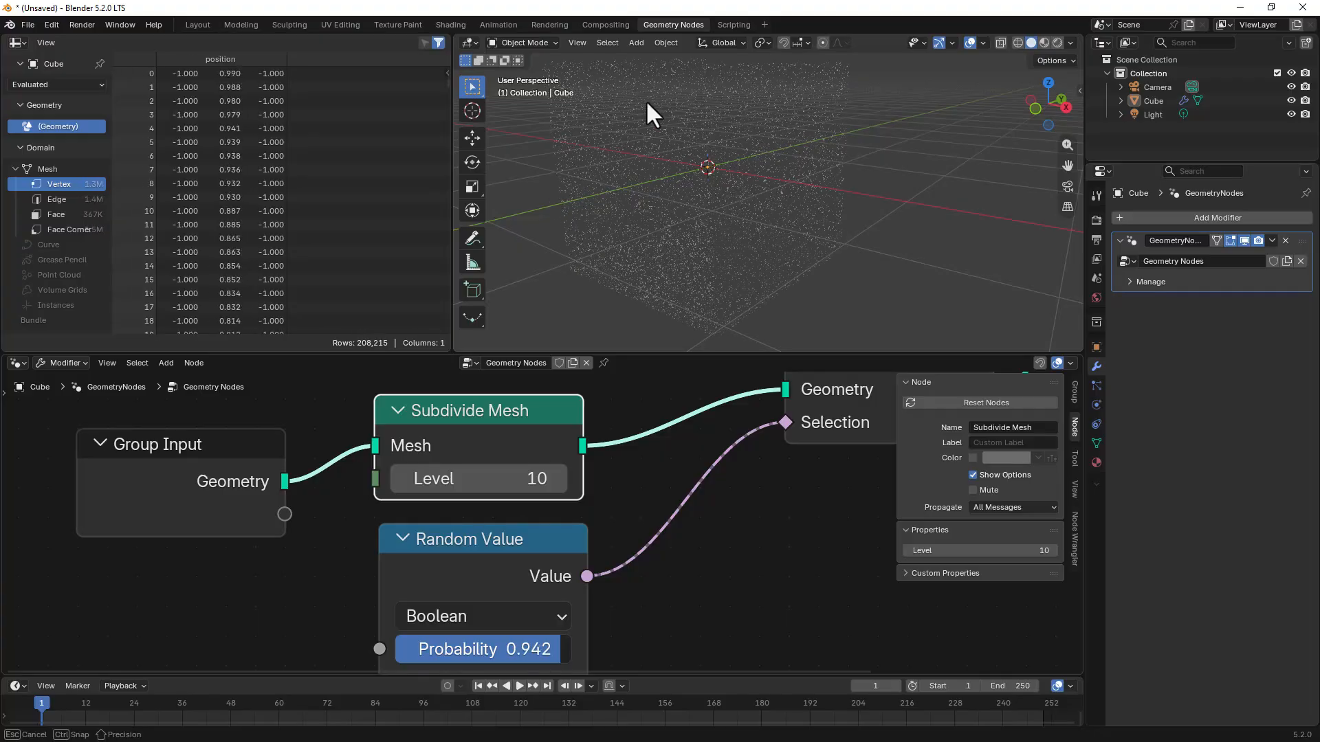
pyautogui.scroll(-1, 612, 598)
pyautogui.scroll(-3, 613, 602)
pyautogui.moveTo(653, 550); pyautogui.dragTo(528, 576, button='middle')
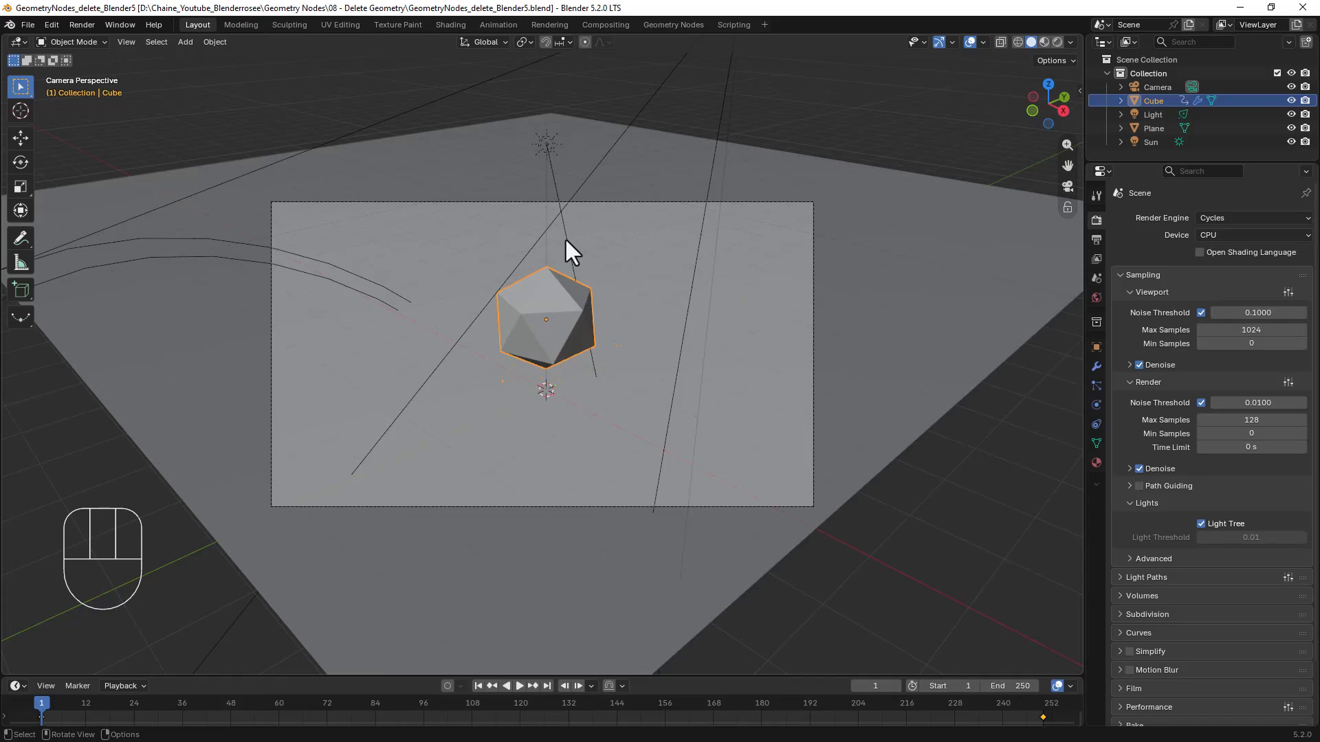
# In the GeometryNodes_delete_Blender5 file, switch to the Geometry Nodes workspace, maximize the node editor and frame the whole node tree.
pyautogui.click(673, 24)
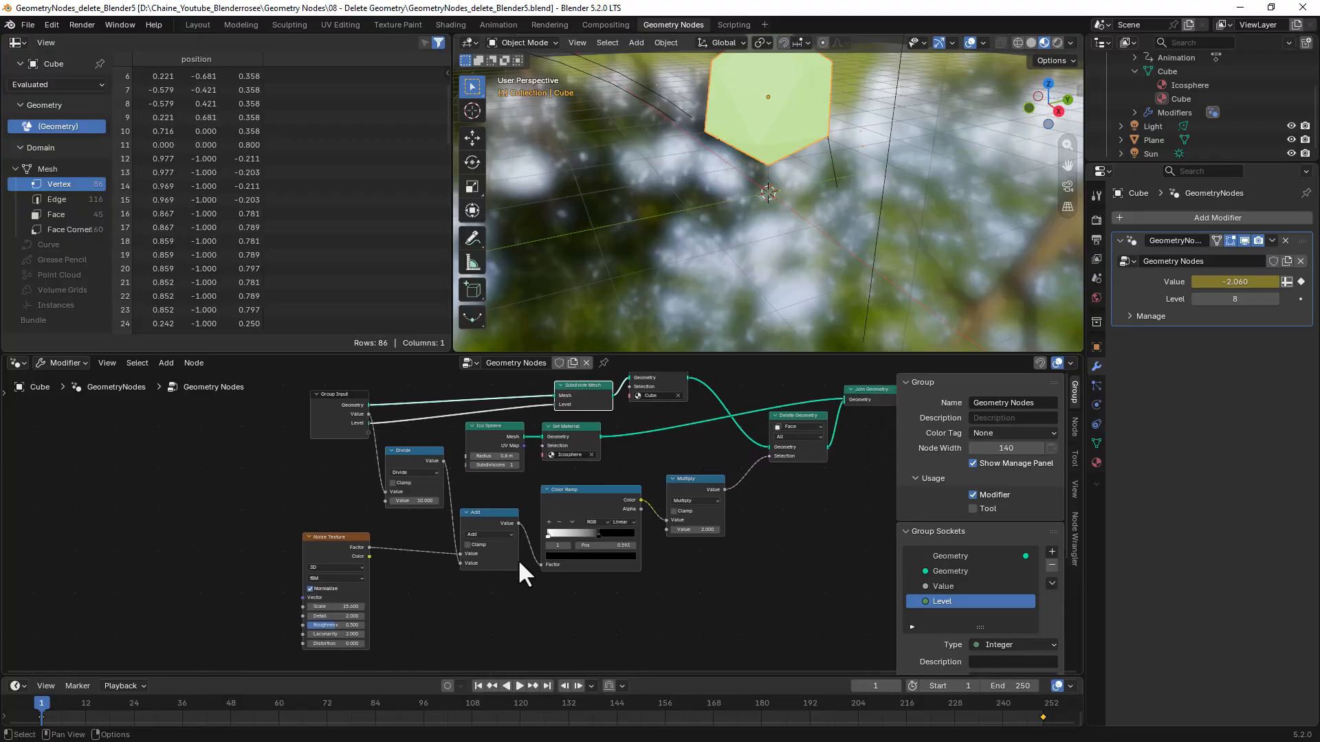
pyautogui.hotkey('ctrl', 'space')
pyautogui.press('Home')
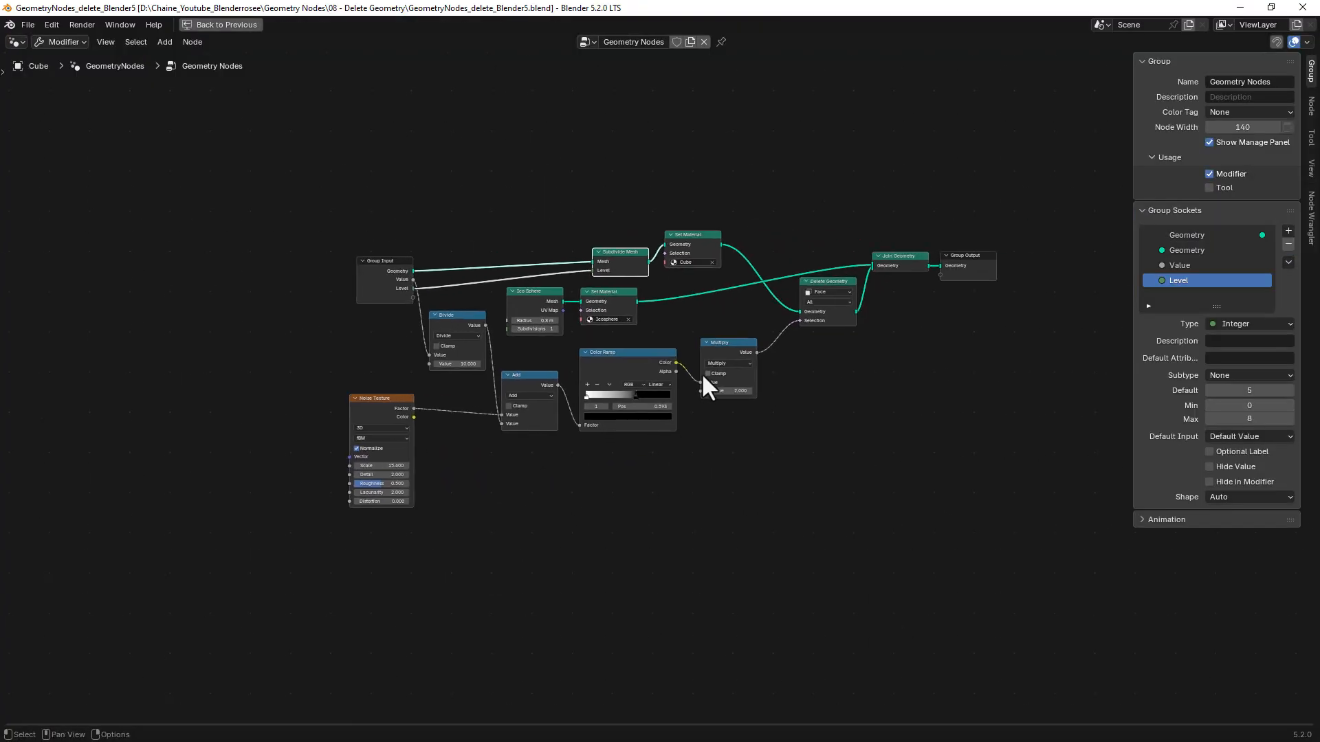
pyautogui.scroll(3, 760, 337)
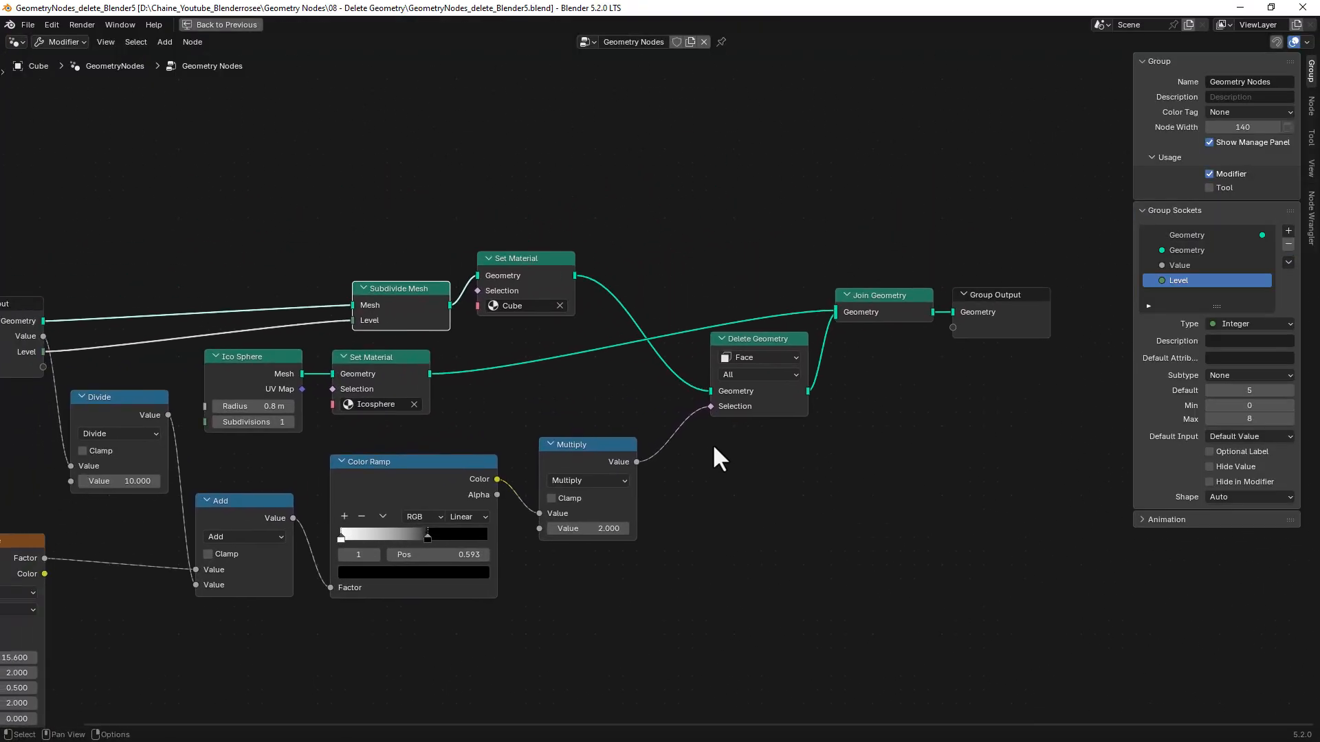
# Spread out the Delete Geometry, Join Geometry, Cube Set Material and Subdivide Mesh nodes for a more readable layout.
pyautogui.moveTo(803, 328); pyautogui.dragTo(774, 355)
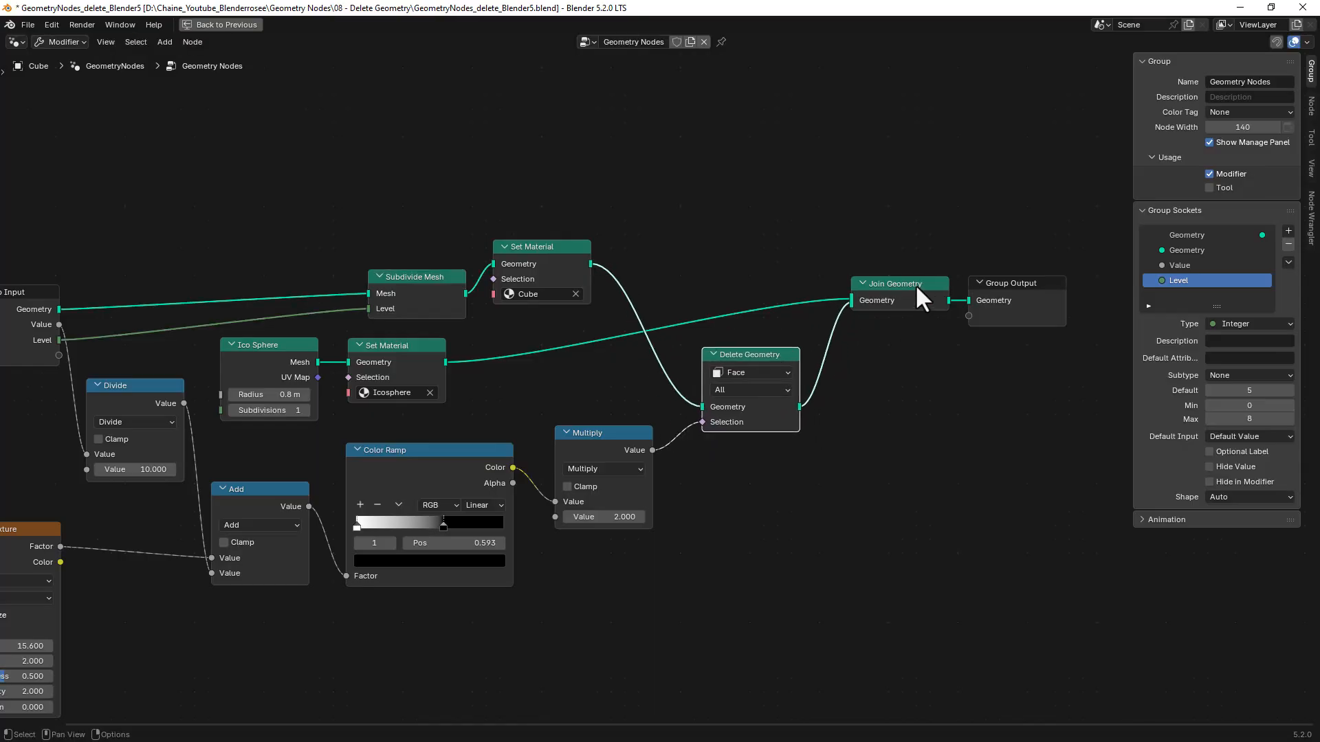
pyautogui.moveTo(914, 283); pyautogui.dragTo(904, 250)
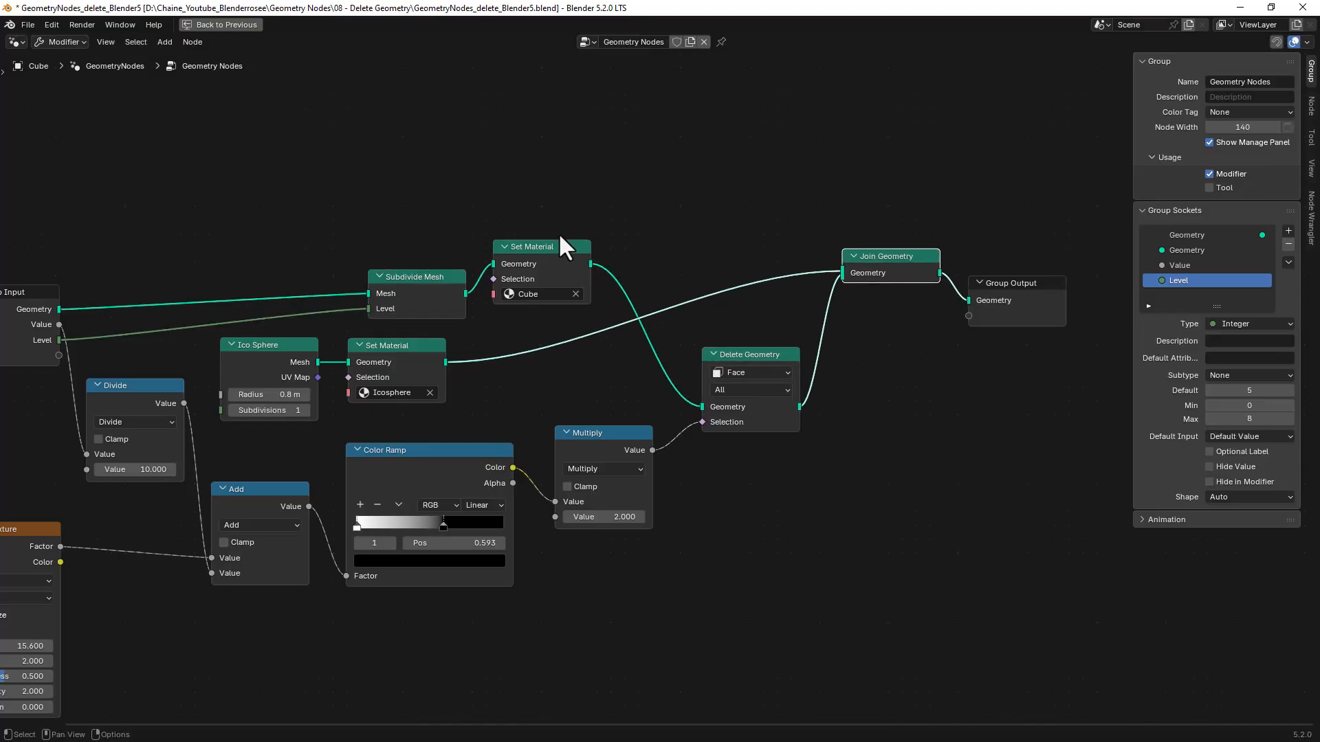
pyautogui.moveTo(564, 249); pyautogui.dragTo(589, 249)
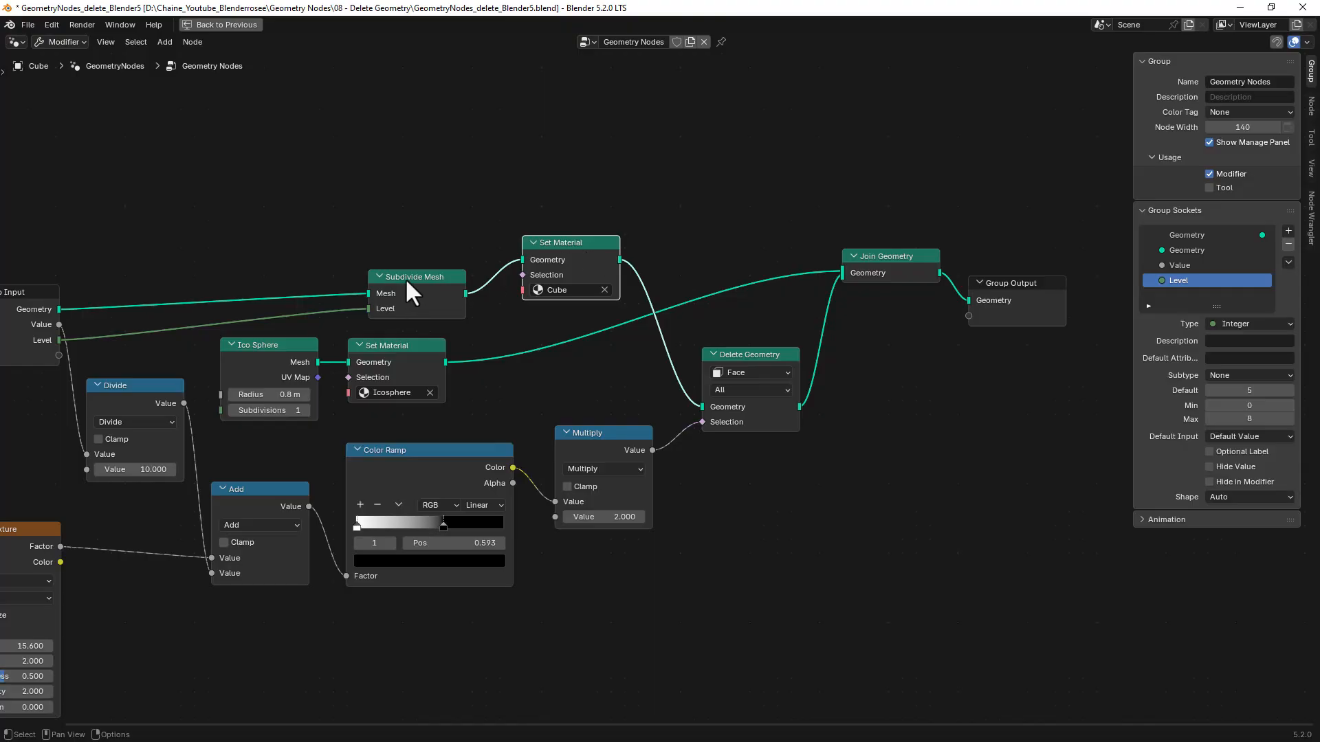
pyautogui.moveTo(405, 278); pyautogui.dragTo(391, 255)
pyautogui.moveTo(383, 339); pyautogui.dragTo(775, 258, button='middle')
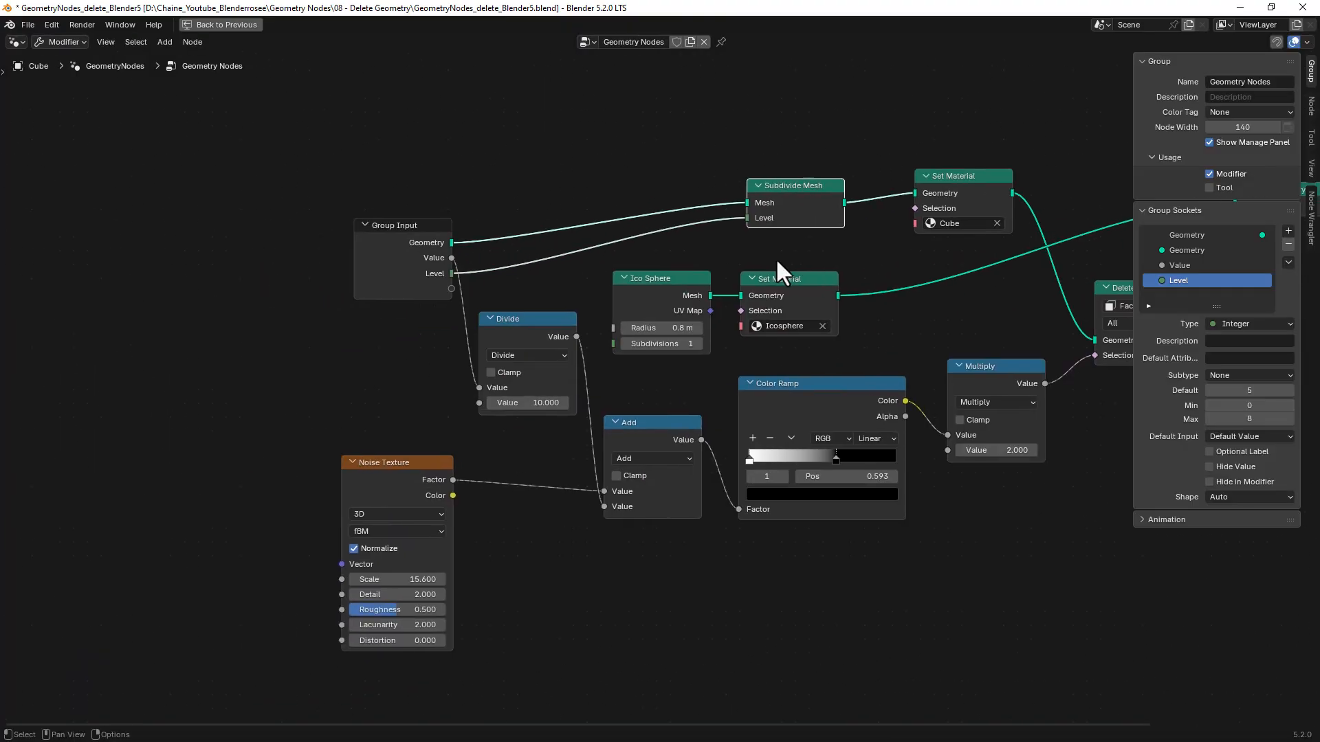
# Nudge the Ico Sphere node slightly to tidy the node tree and restore the node editor to its normal size.
pyautogui.moveTo(679, 277)
pyautogui.mouseDown()
pyautogui.moveTo(643, 294)
pyautogui.moveTo(674, 258)
pyautogui.moveTo(675, 273)
pyautogui.mouseUp()
pyautogui.moveTo(805, 364); pyautogui.dragTo(542, 353, button='middle')
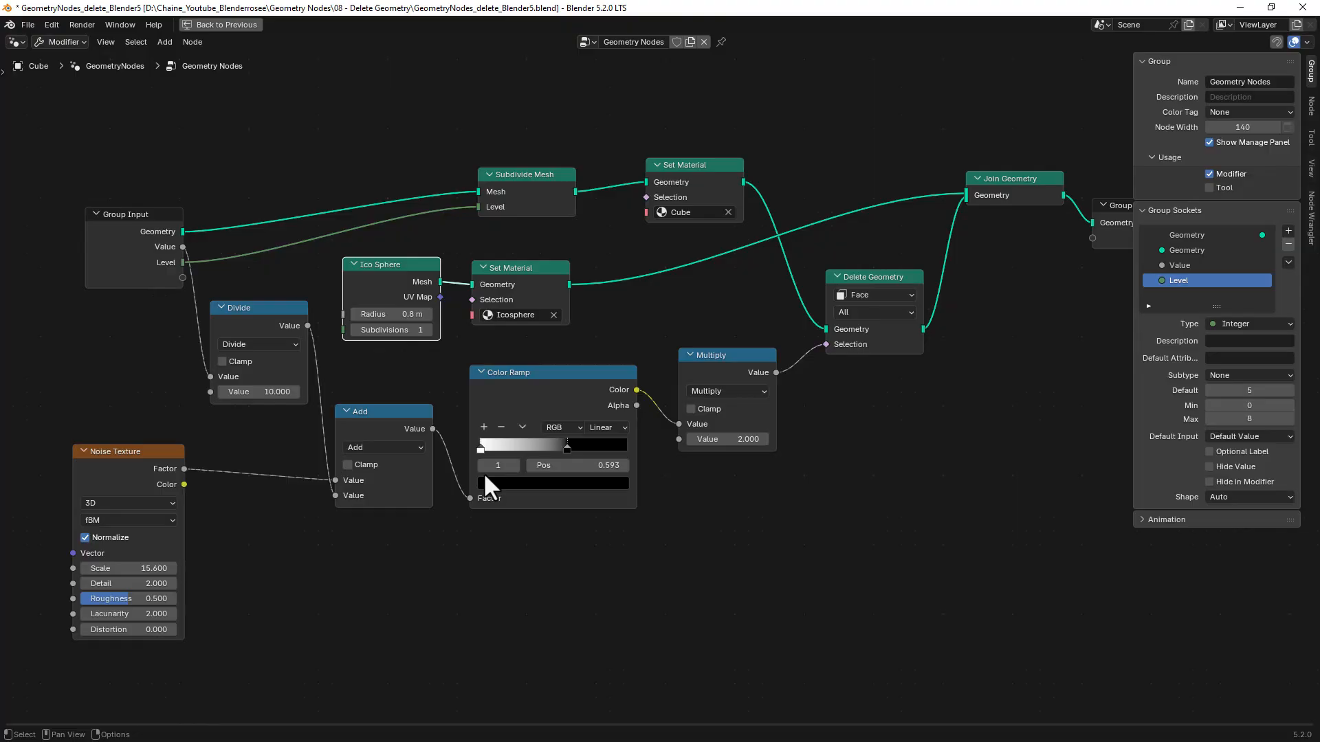
pyautogui.click(229, 24)
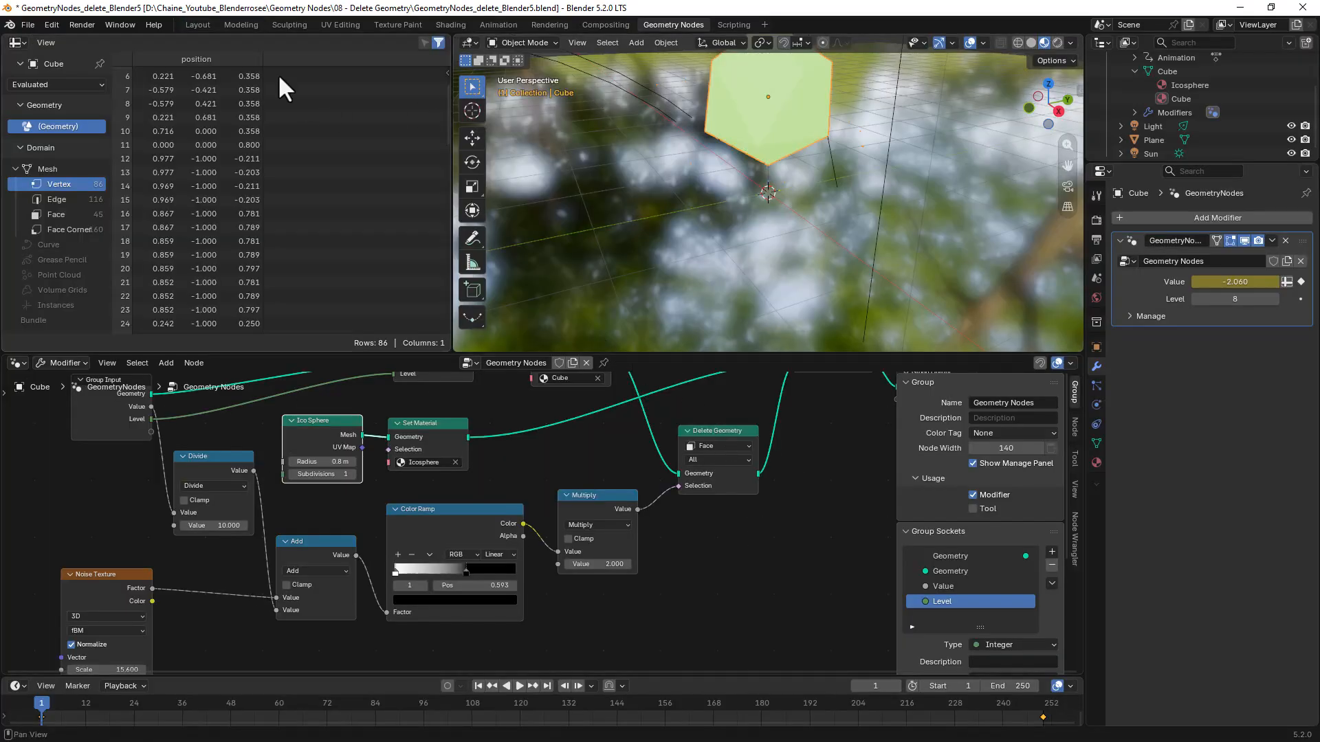
# In the Layout workspace, show the cube's modifier settings and preview the scene with rendered viewport shading.
pyautogui.click(201, 25)
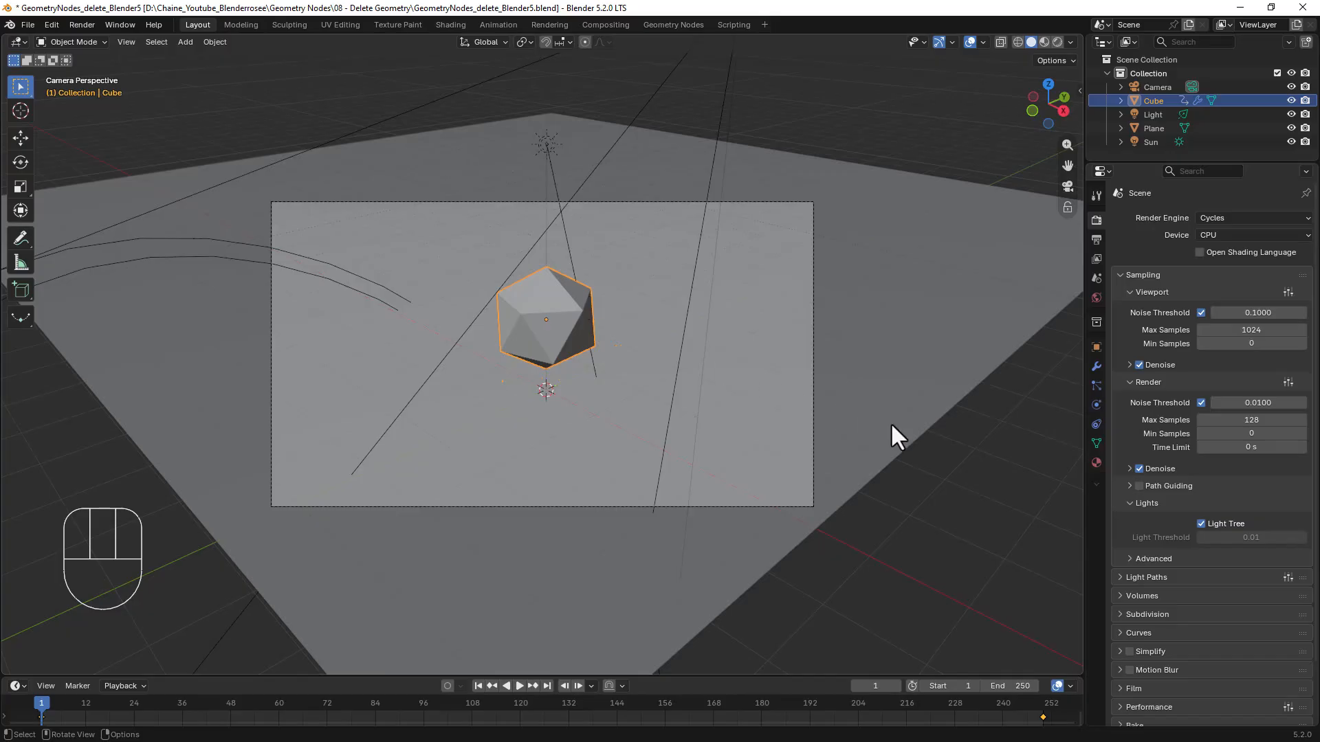
pyautogui.click(1095, 365)
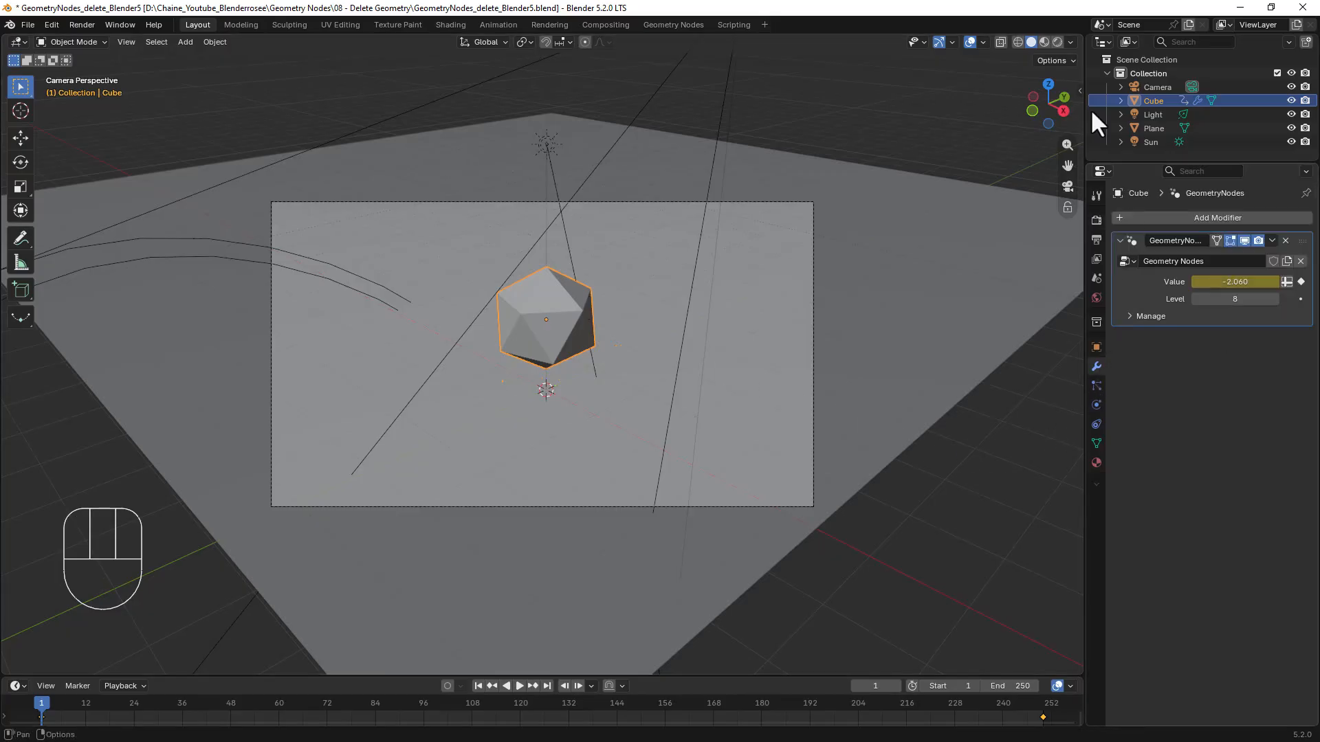
pyautogui.click(1056, 41)
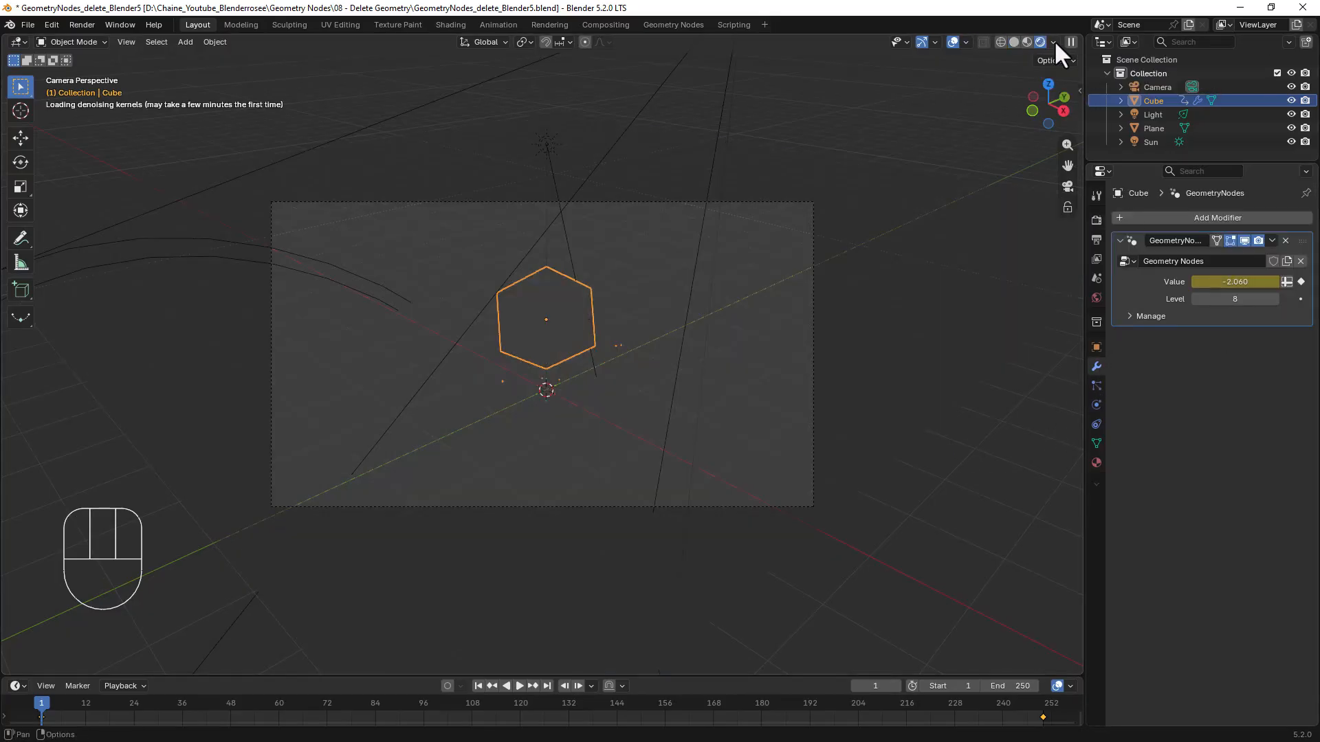
pyautogui.scroll(1, 650, 316)
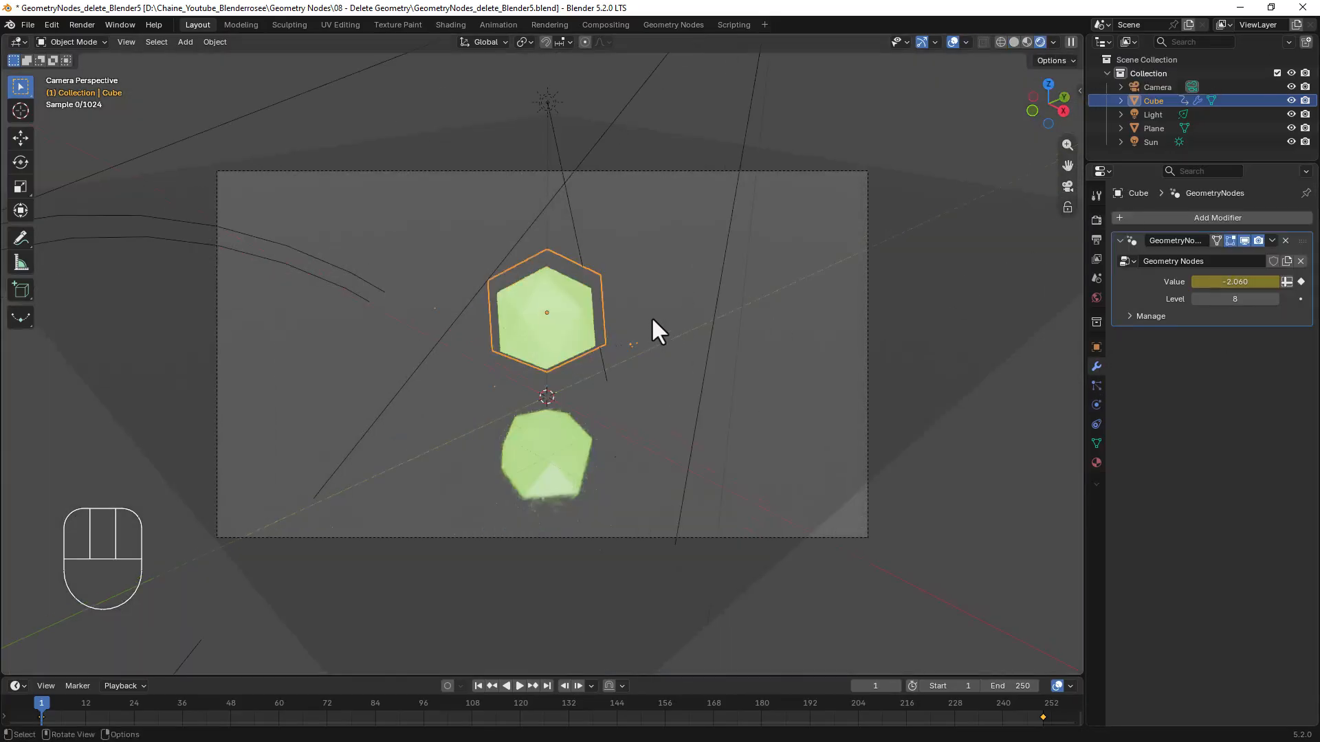
pyautogui.scroll(2, 650, 317)
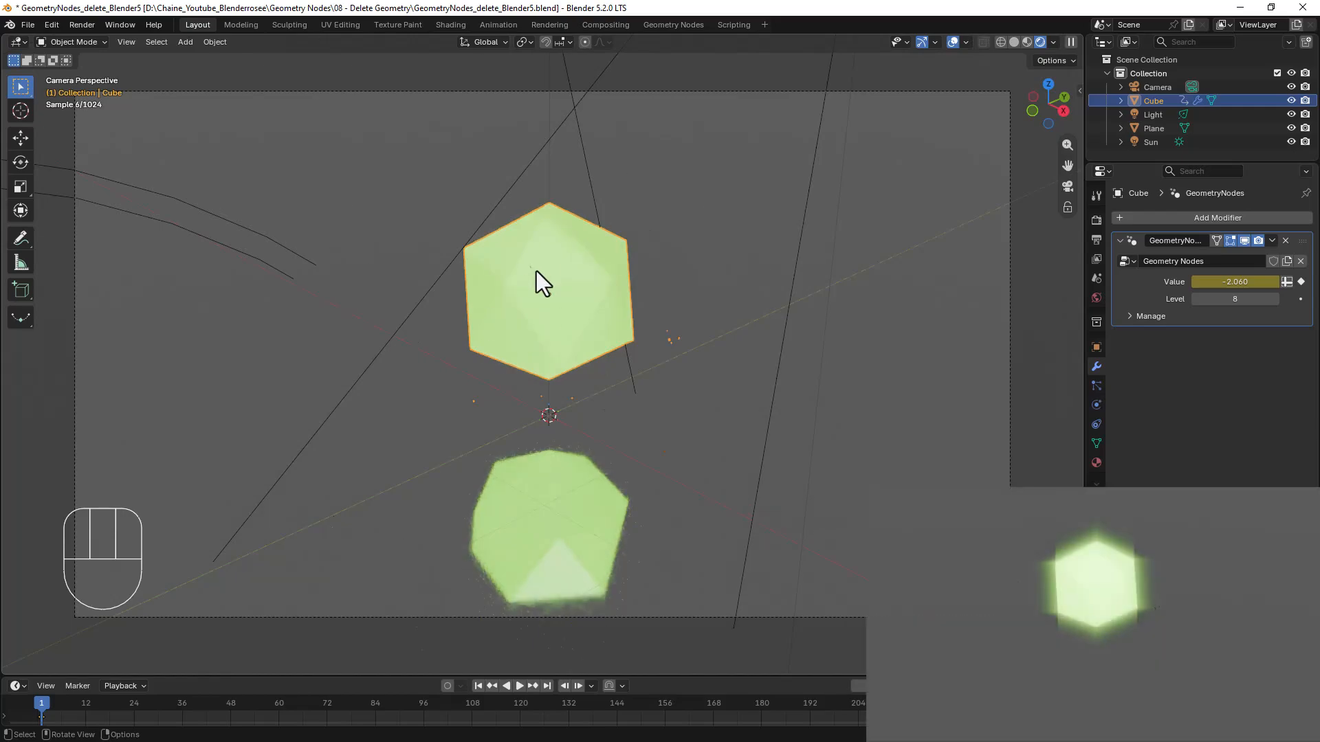
pyautogui.scroll(-1, 536, 270)
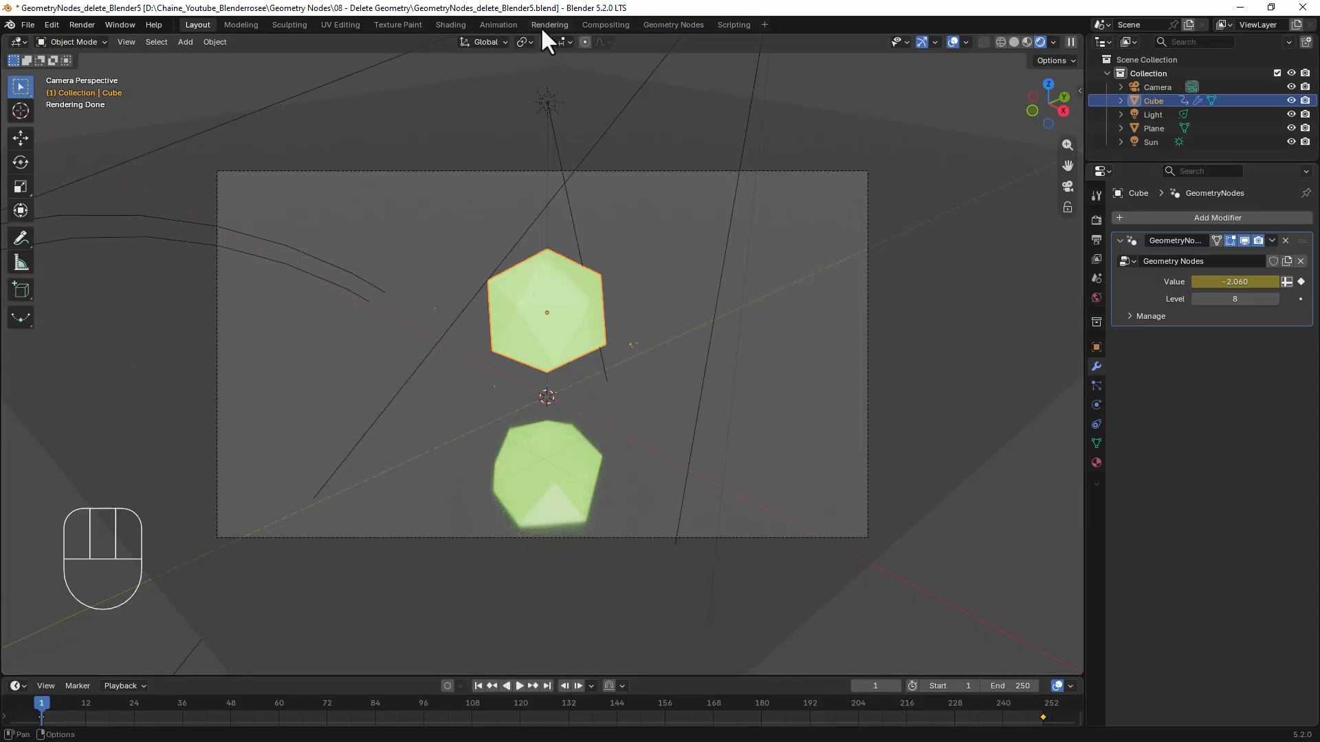
# Switch to the Compositing workspace and bring the Streaks glare node's settings into view.
pyautogui.click(607, 24)
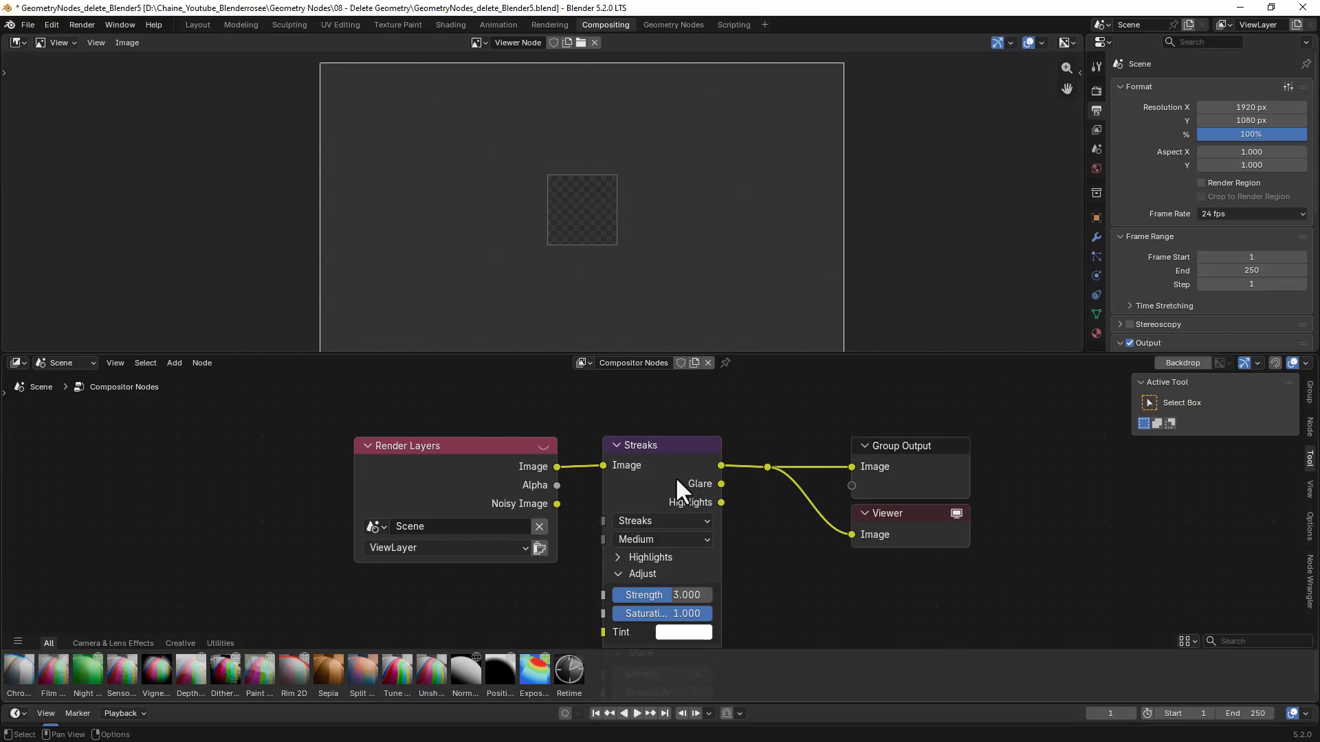
pyautogui.moveTo(675, 477); pyautogui.dragTo(593, 435, button='middle')
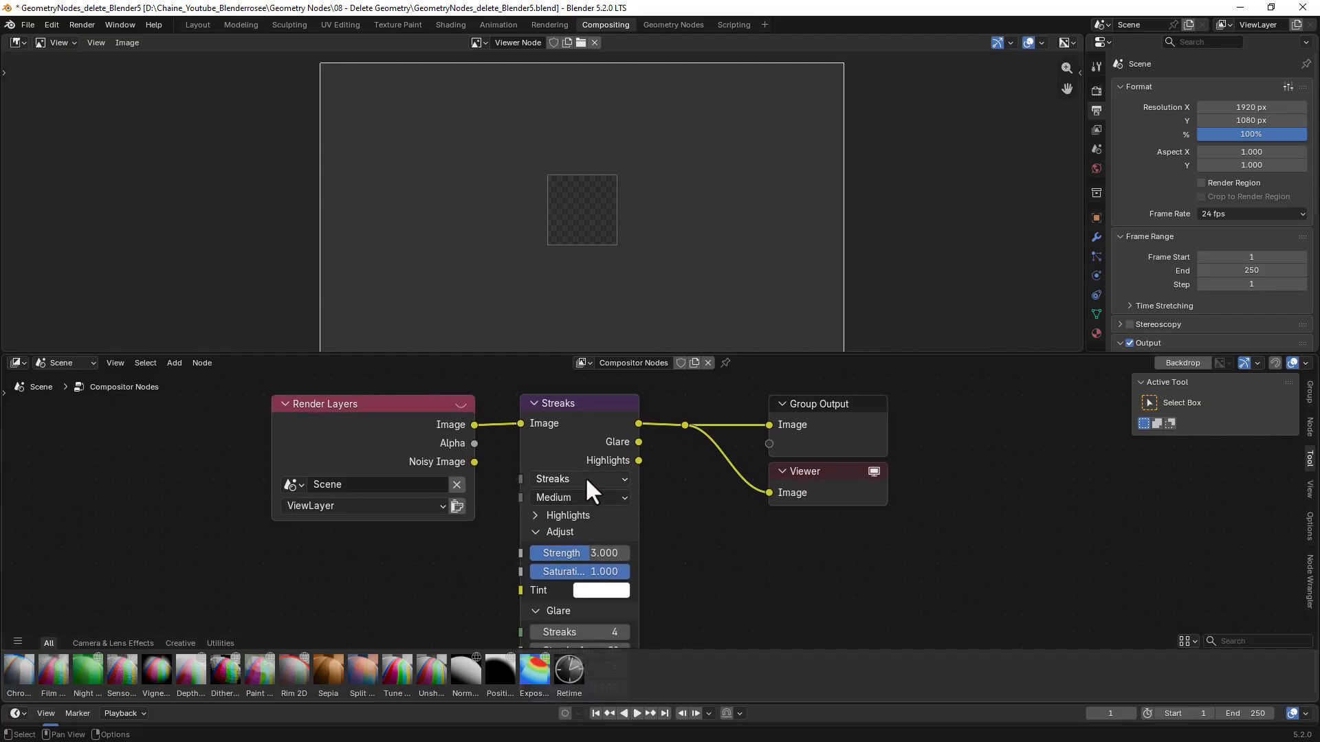
pyautogui.click(82, 24)
pyautogui.click(86, 37)
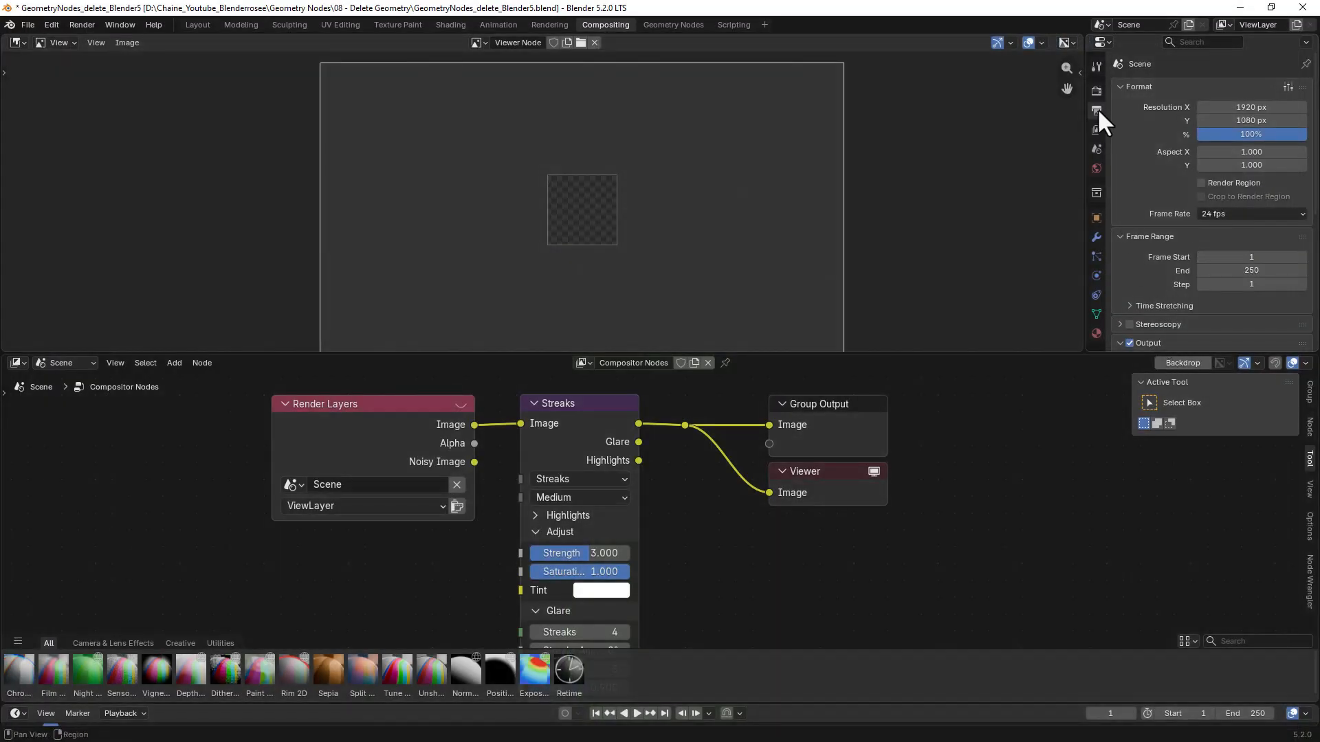
# Set the Cycles render device to GPU Compute.
pyautogui.click(1096, 88)
pyautogui.click(1235, 107)
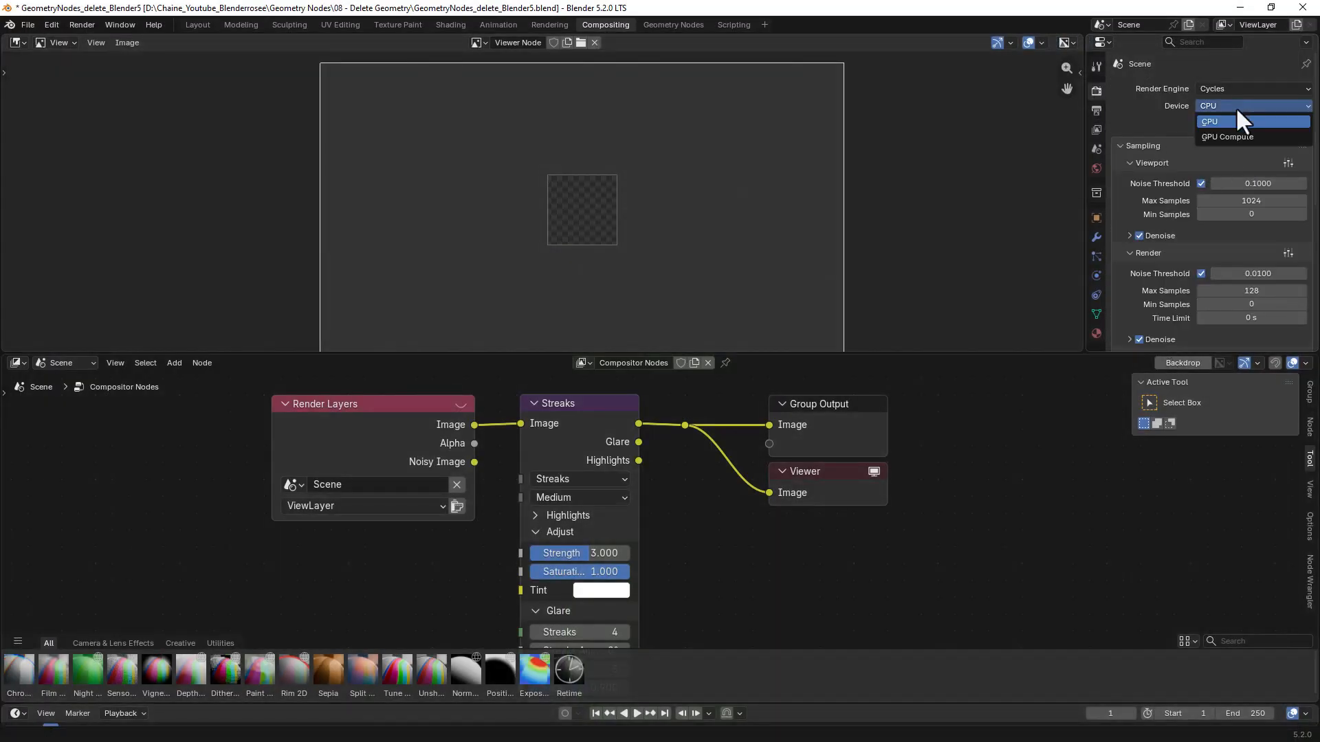
pyautogui.click(1235, 135)
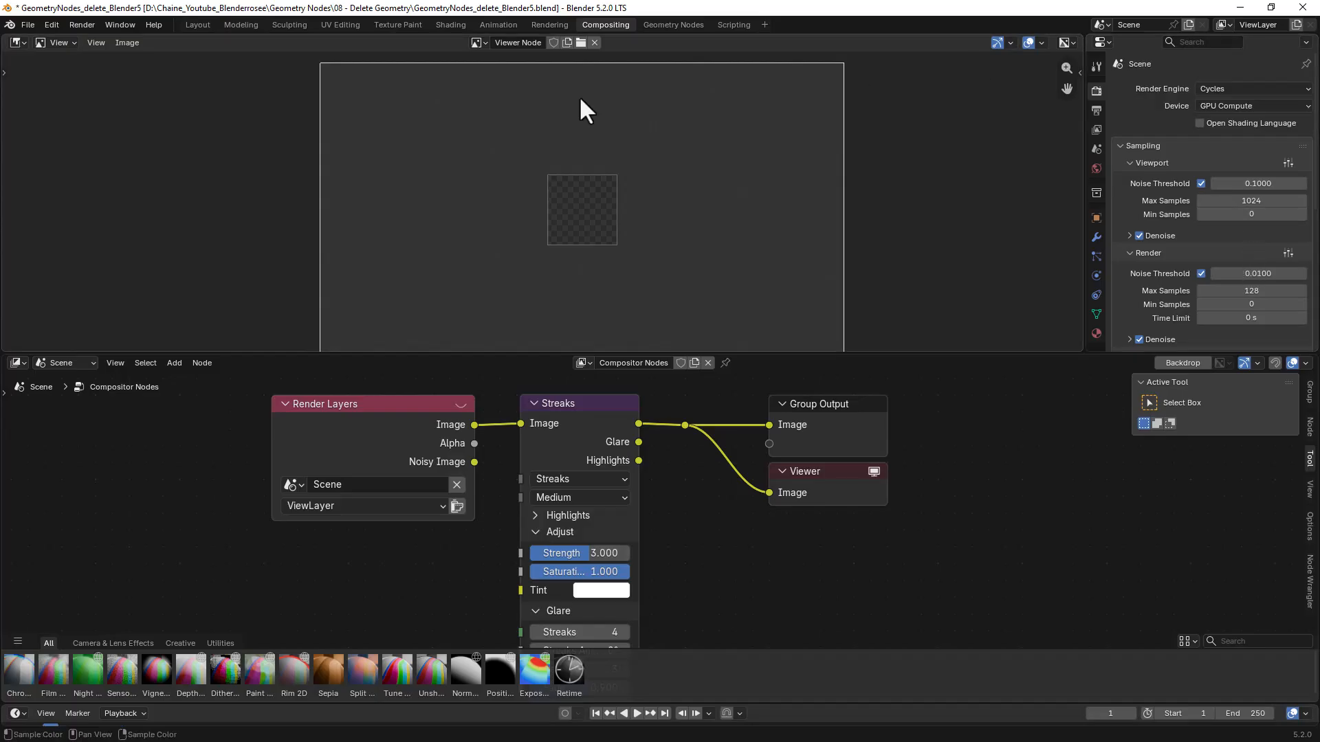
# Render the current frame as an image, view the composited glare effect and close the render window.
pyautogui.click(81, 26)
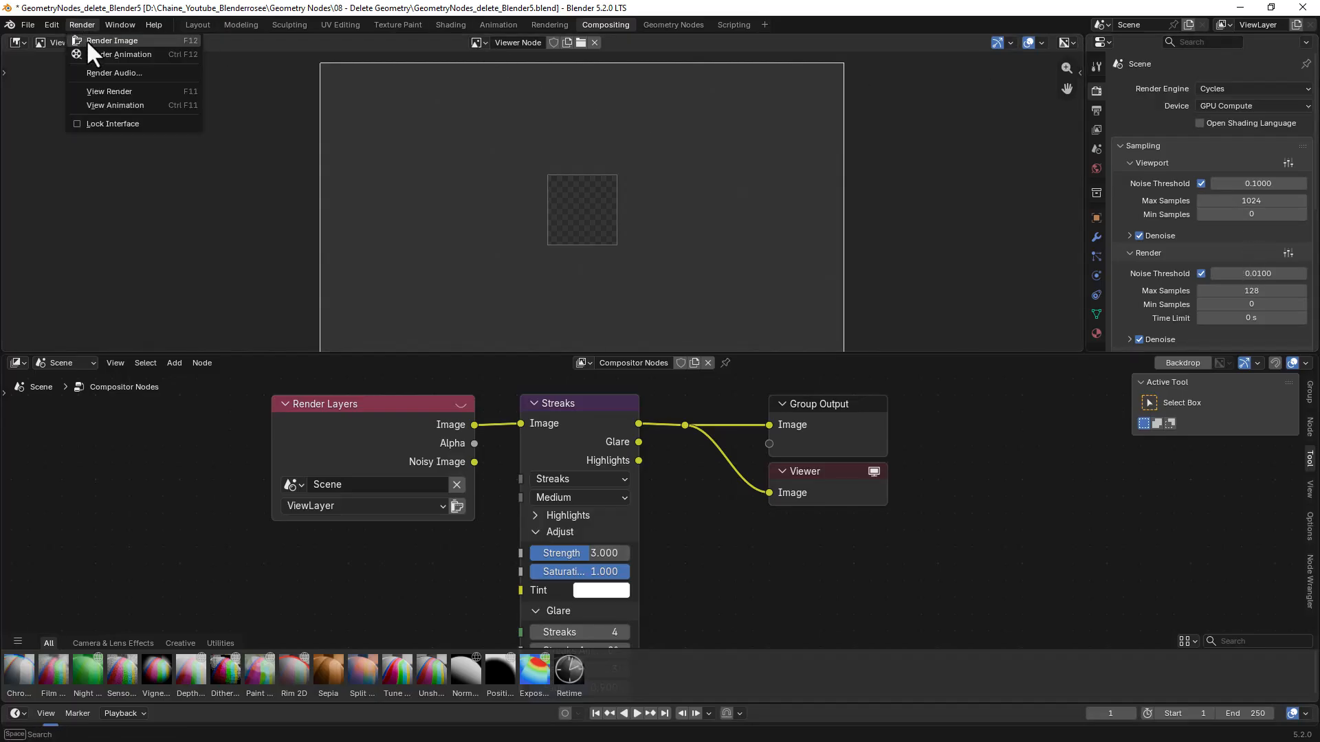
pyautogui.click(110, 41)
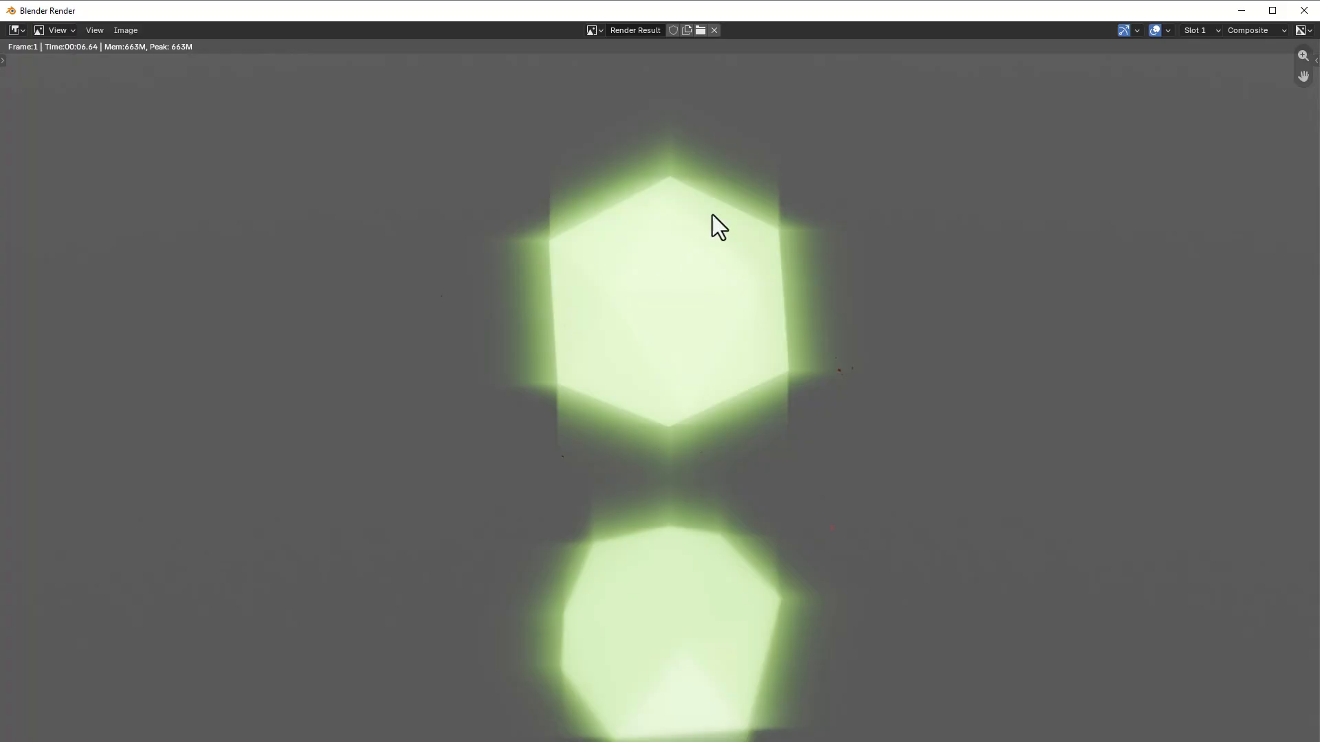
pyautogui.click(1304, 11)
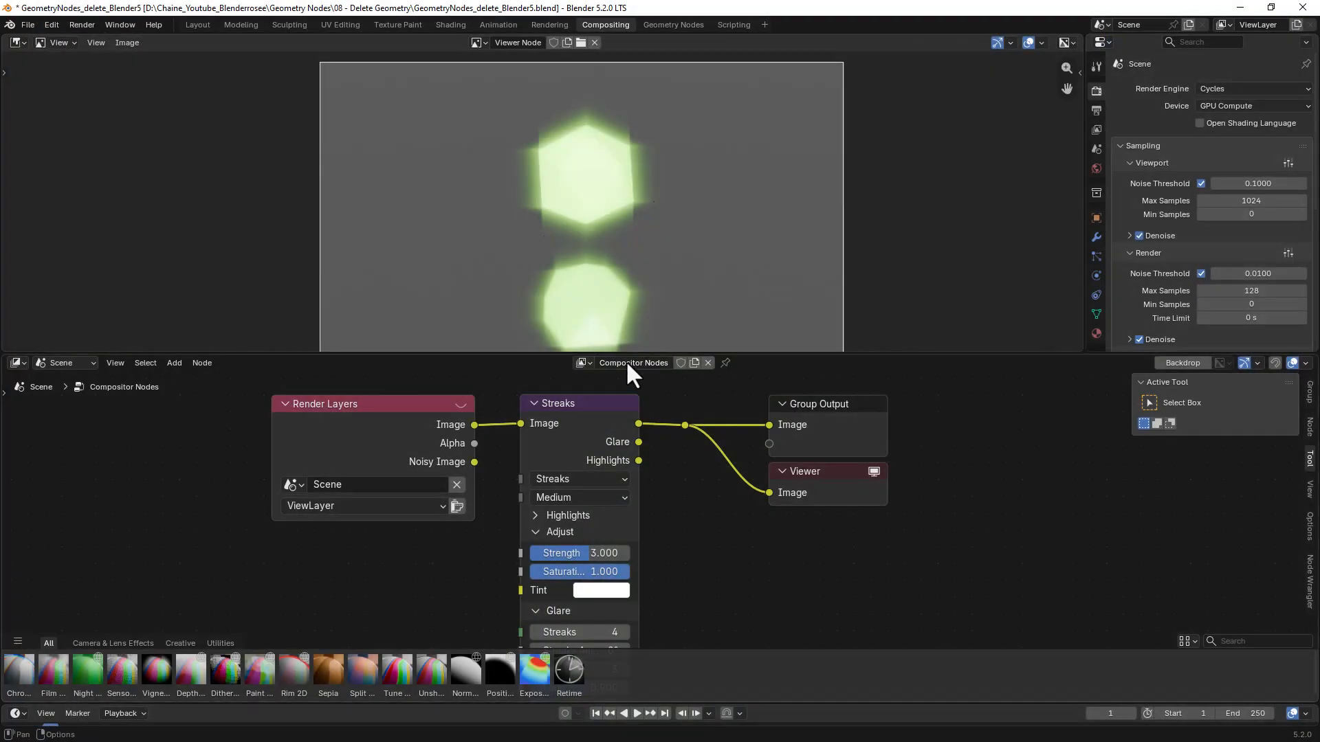
# Spread out the Streaks, Group Output and Viewer nodes in the compositor for a more readable layout.
pyautogui.moveTo(554, 402)
pyautogui.mouseDown()
pyautogui.moveTo(617, 404)
pyautogui.moveTo(559, 409)
pyautogui.mouseUp()
pyautogui.moveTo(801, 405); pyautogui.dragTo(888, 398)
pyautogui.moveTo(810, 478); pyautogui.dragTo(943, 499)
pyautogui.moveTo(568, 424); pyautogui.dragTo(579, 422)
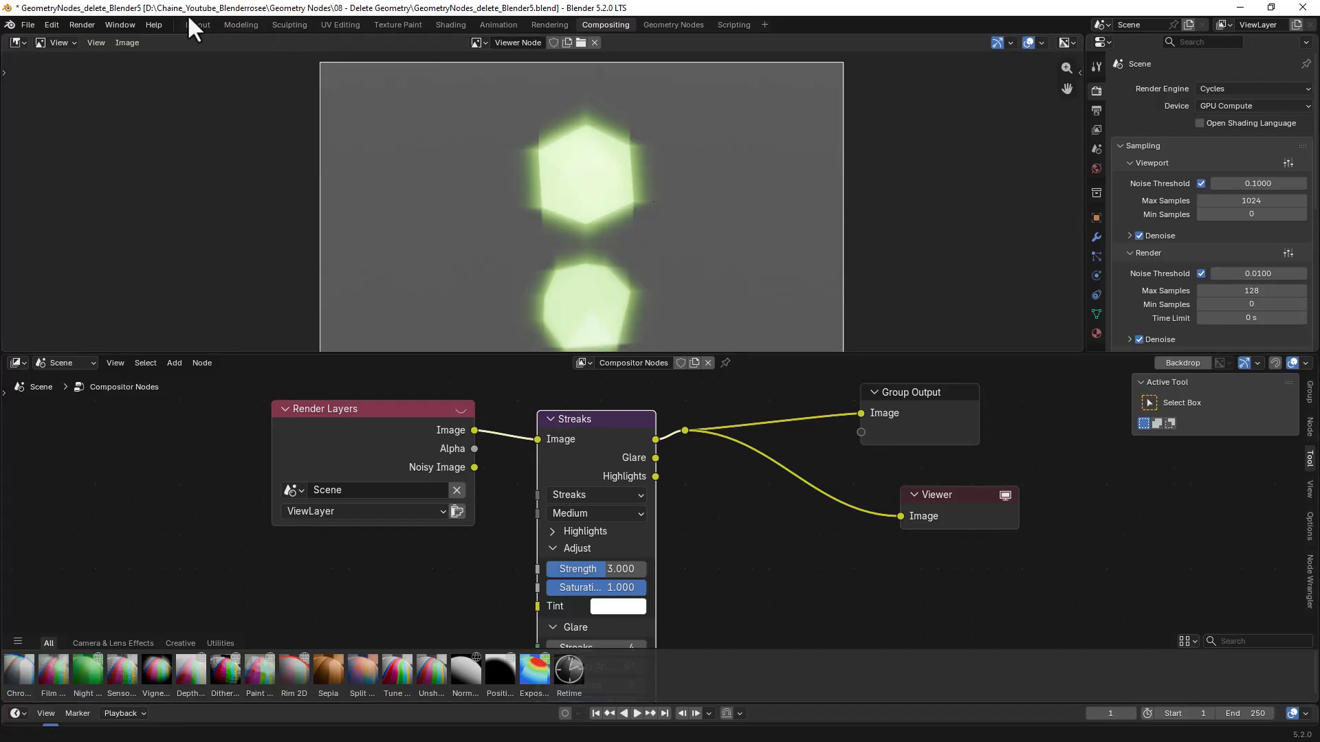
# Back in the Layout workspace, set the cube's Geometry Nodes Value to -0.120 and inspect the disintegrated faces up close.
pyautogui.click(204, 24)
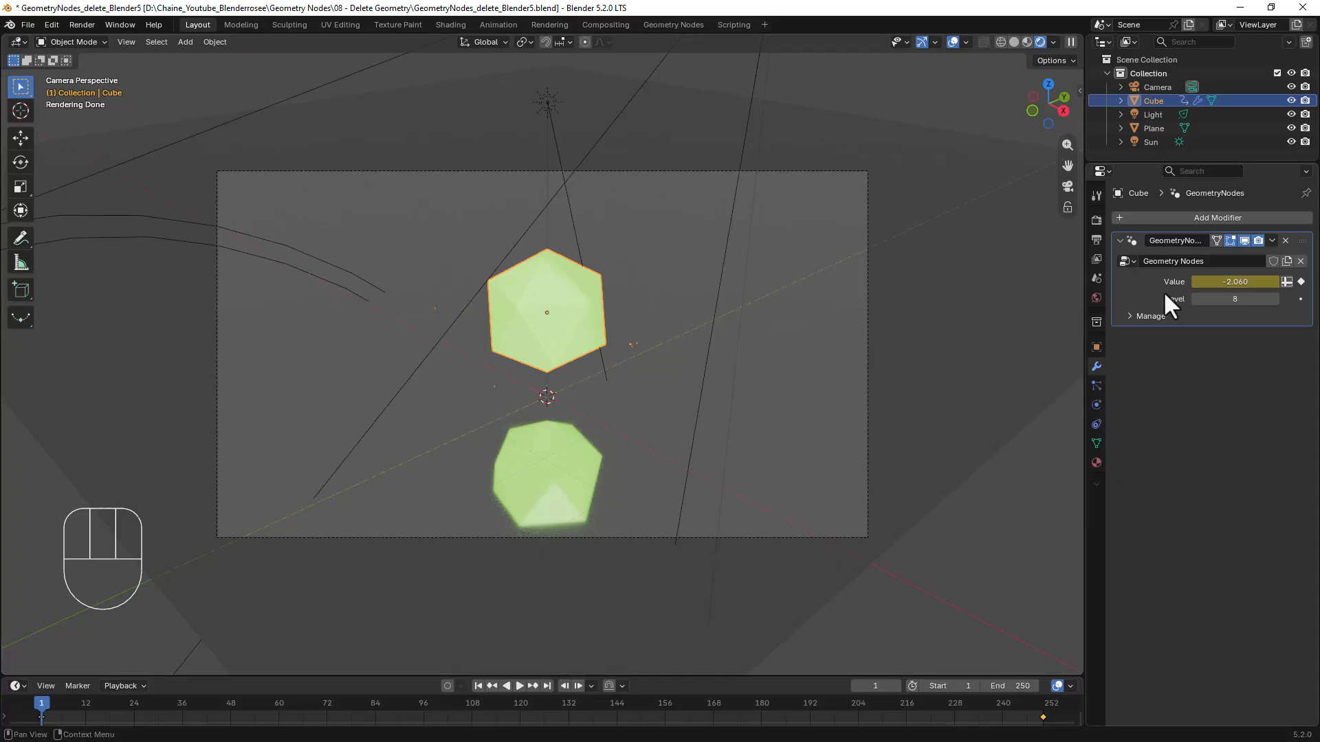
pyautogui.moveTo(1226, 282); pyautogui.dragTo(306, 282)
pyautogui.scroll(1, 650, 354)
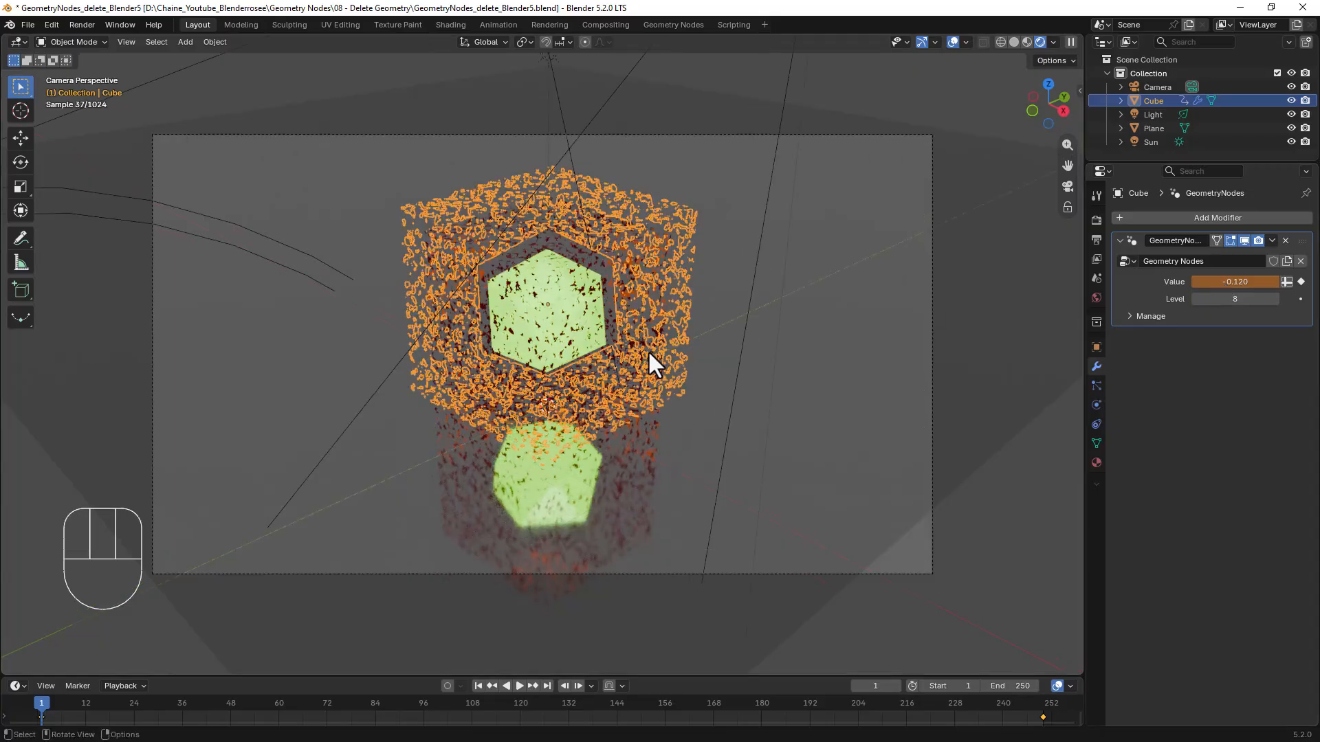
pyautogui.scroll(5, 648, 349)
pyautogui.click(947, 253)
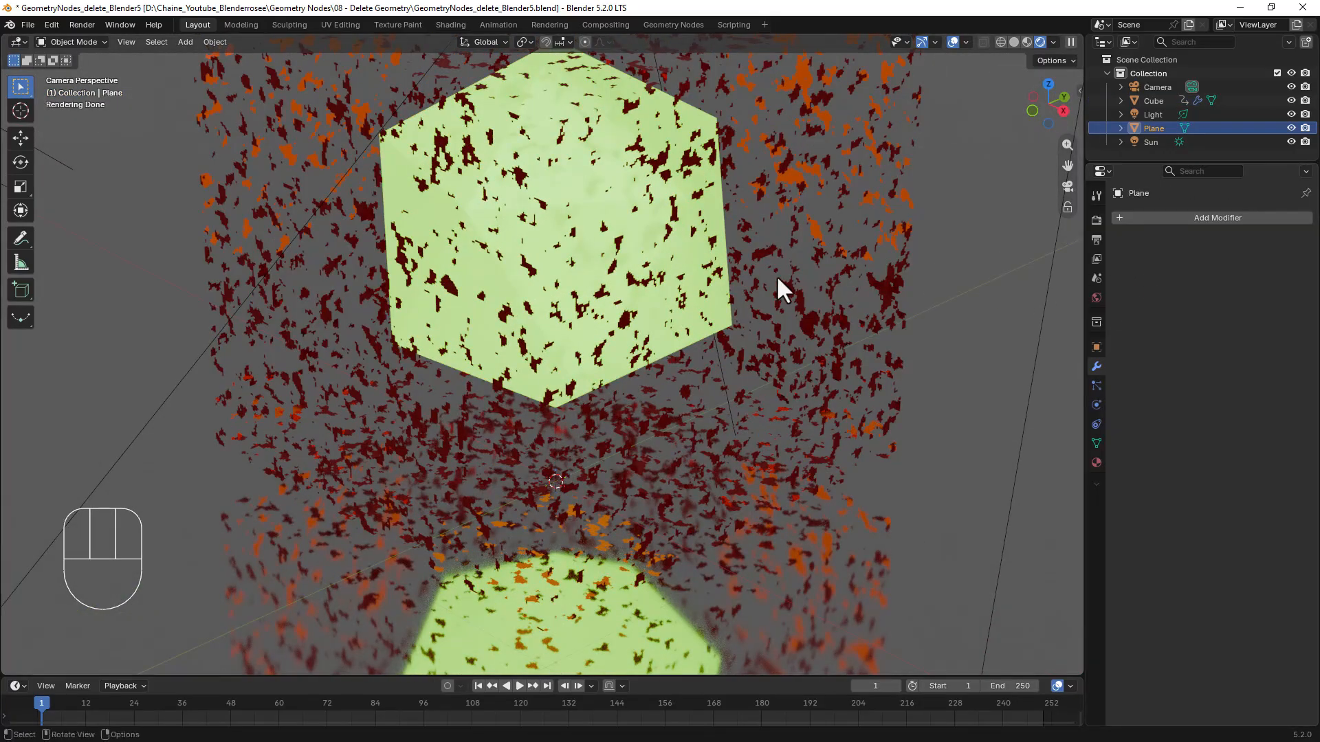
pyautogui.click(727, 270)
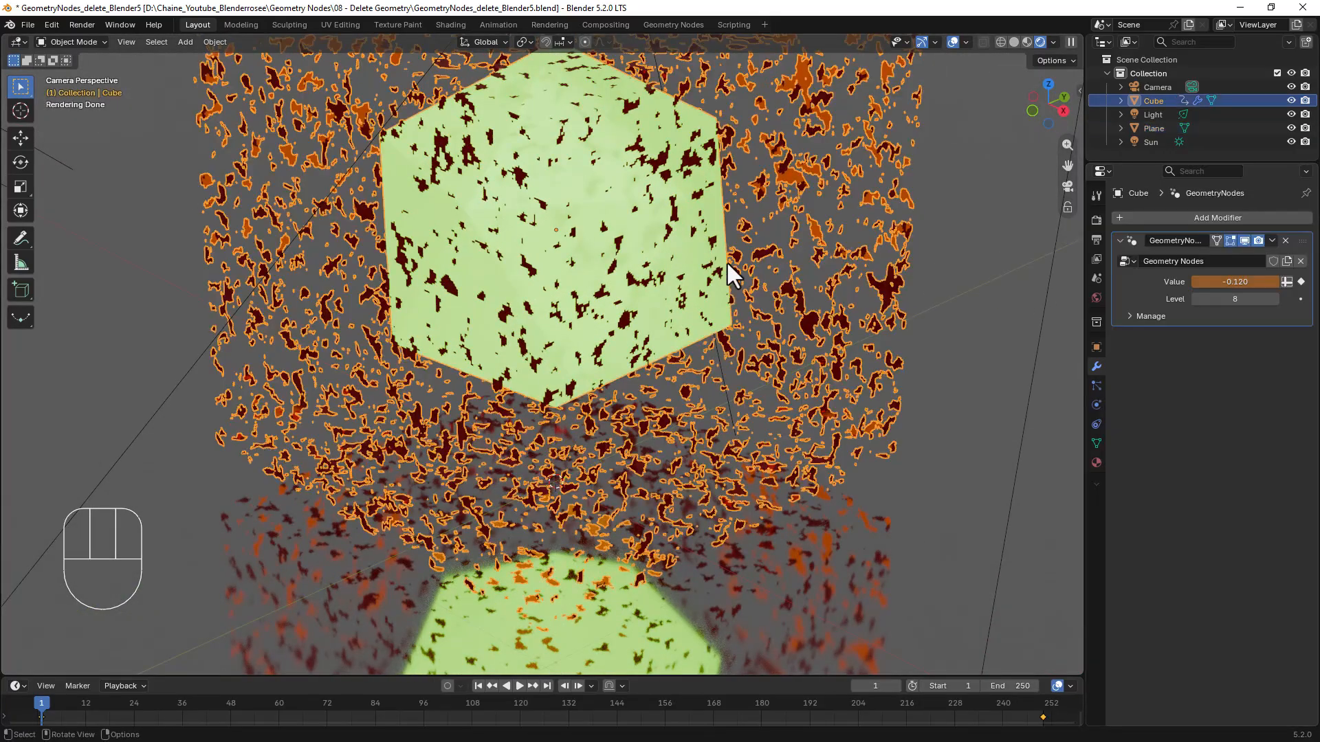
# Lower the cube modifier's Level to 3 to compare coarser fragments and restore it to 8.
pyautogui.click(1194, 299)
pyautogui.click(1194, 298)
pyautogui.click(1194, 298)
pyautogui.click(1194, 298)
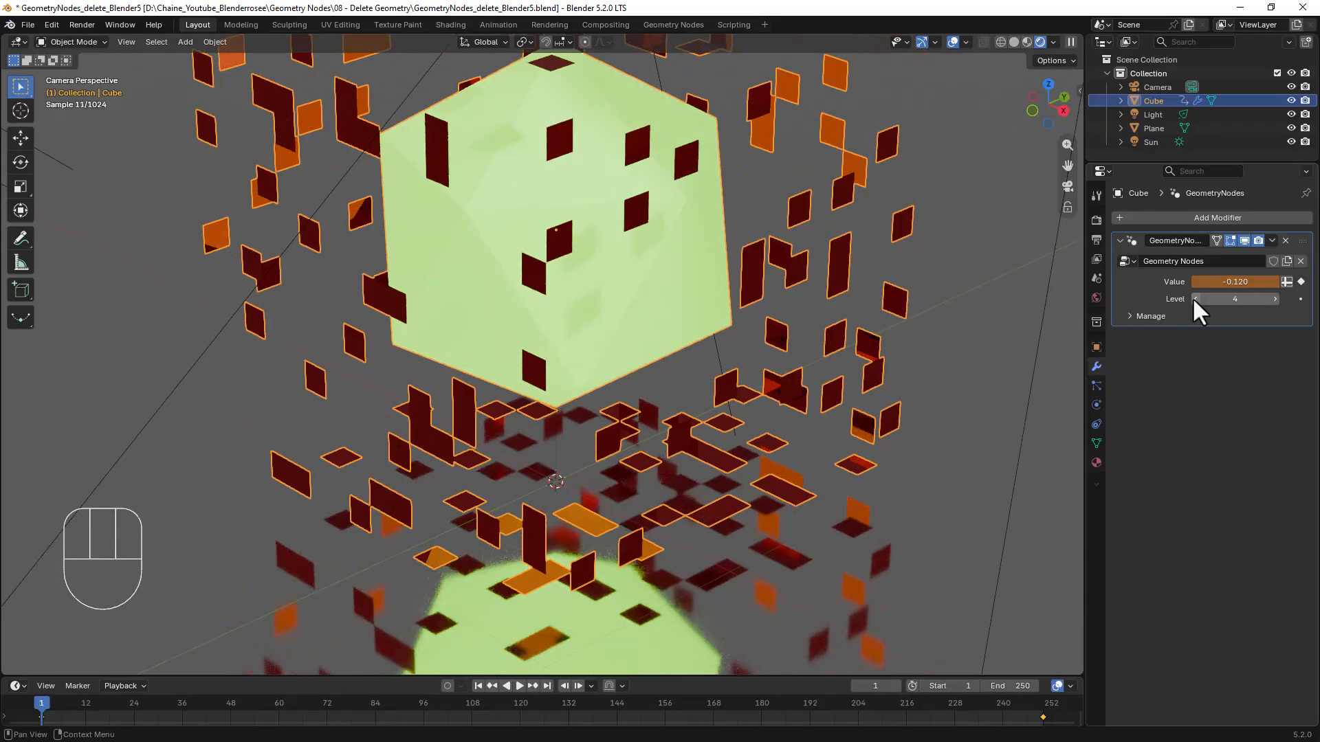
pyautogui.click(1194, 298)
pyautogui.click(1273, 298)
pyautogui.click(1273, 298)
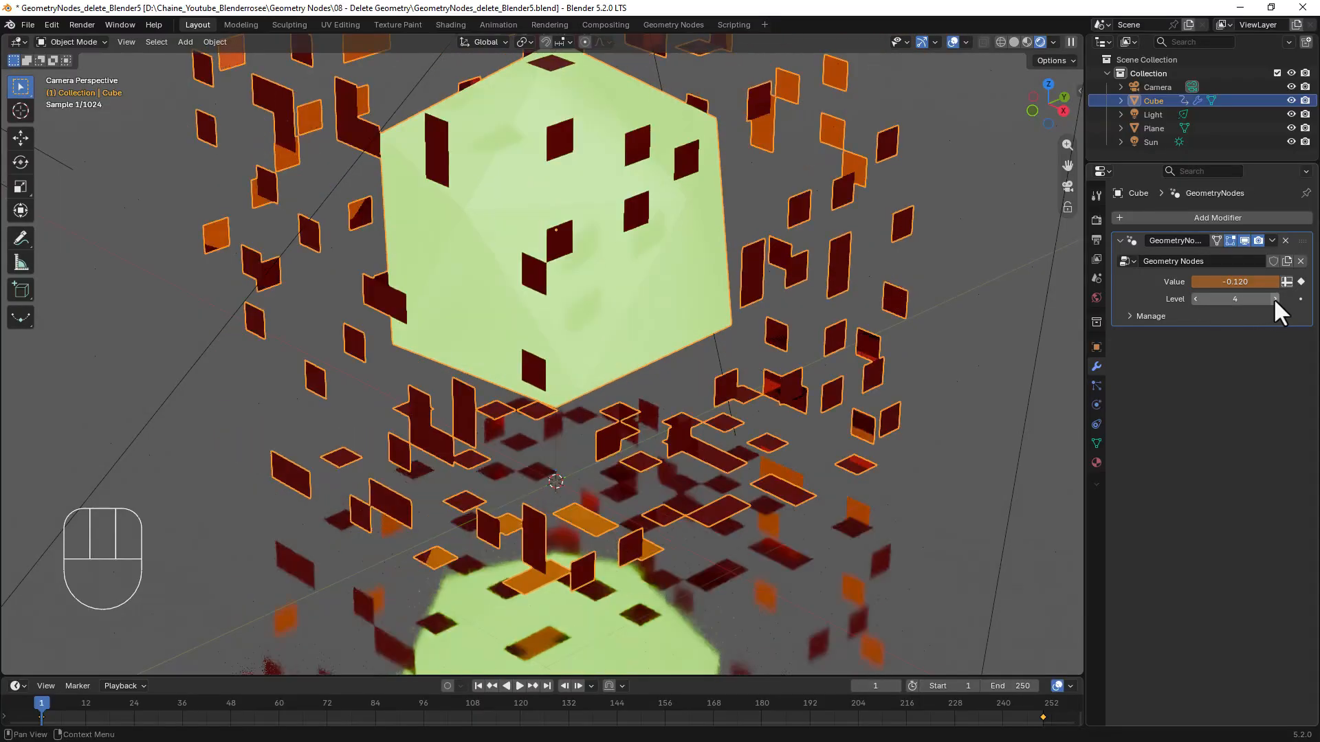
pyautogui.click(1273, 299)
pyautogui.click(1273, 298)
pyautogui.click(1273, 298)
pyautogui.scroll(-4, 902, 341)
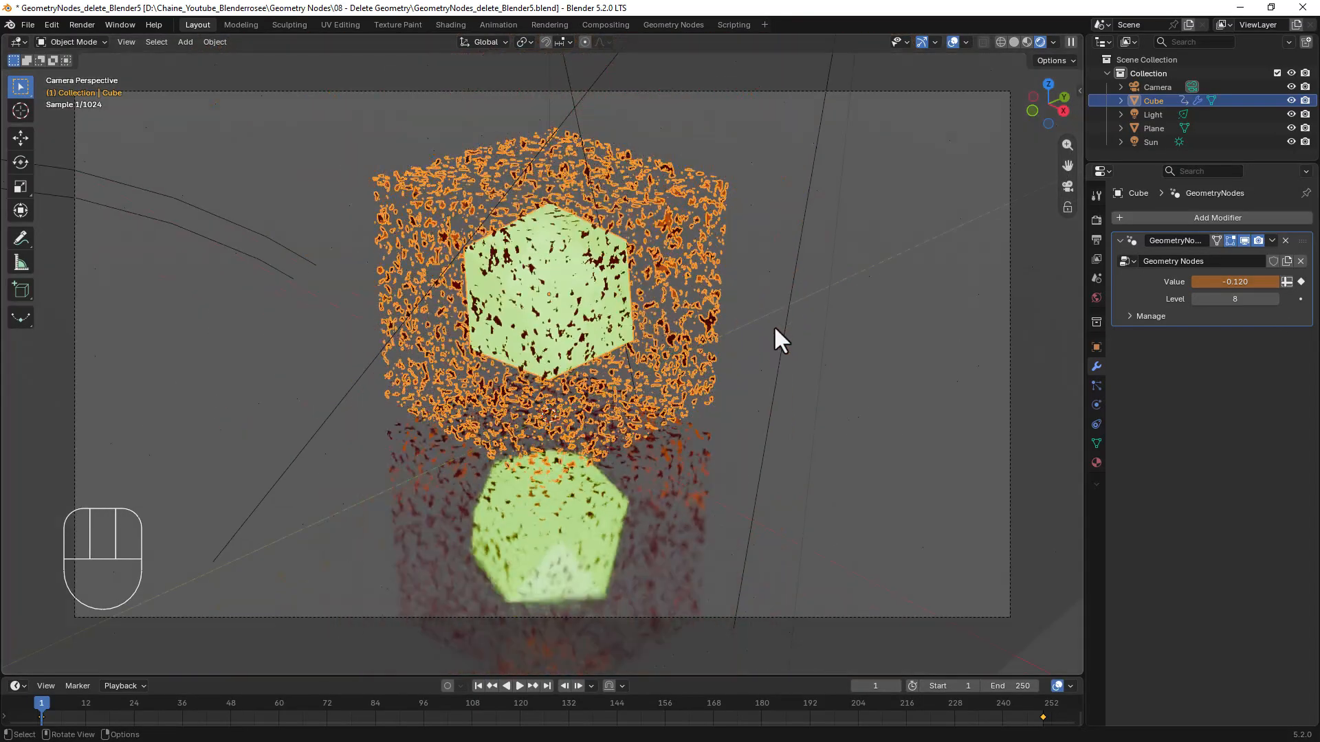